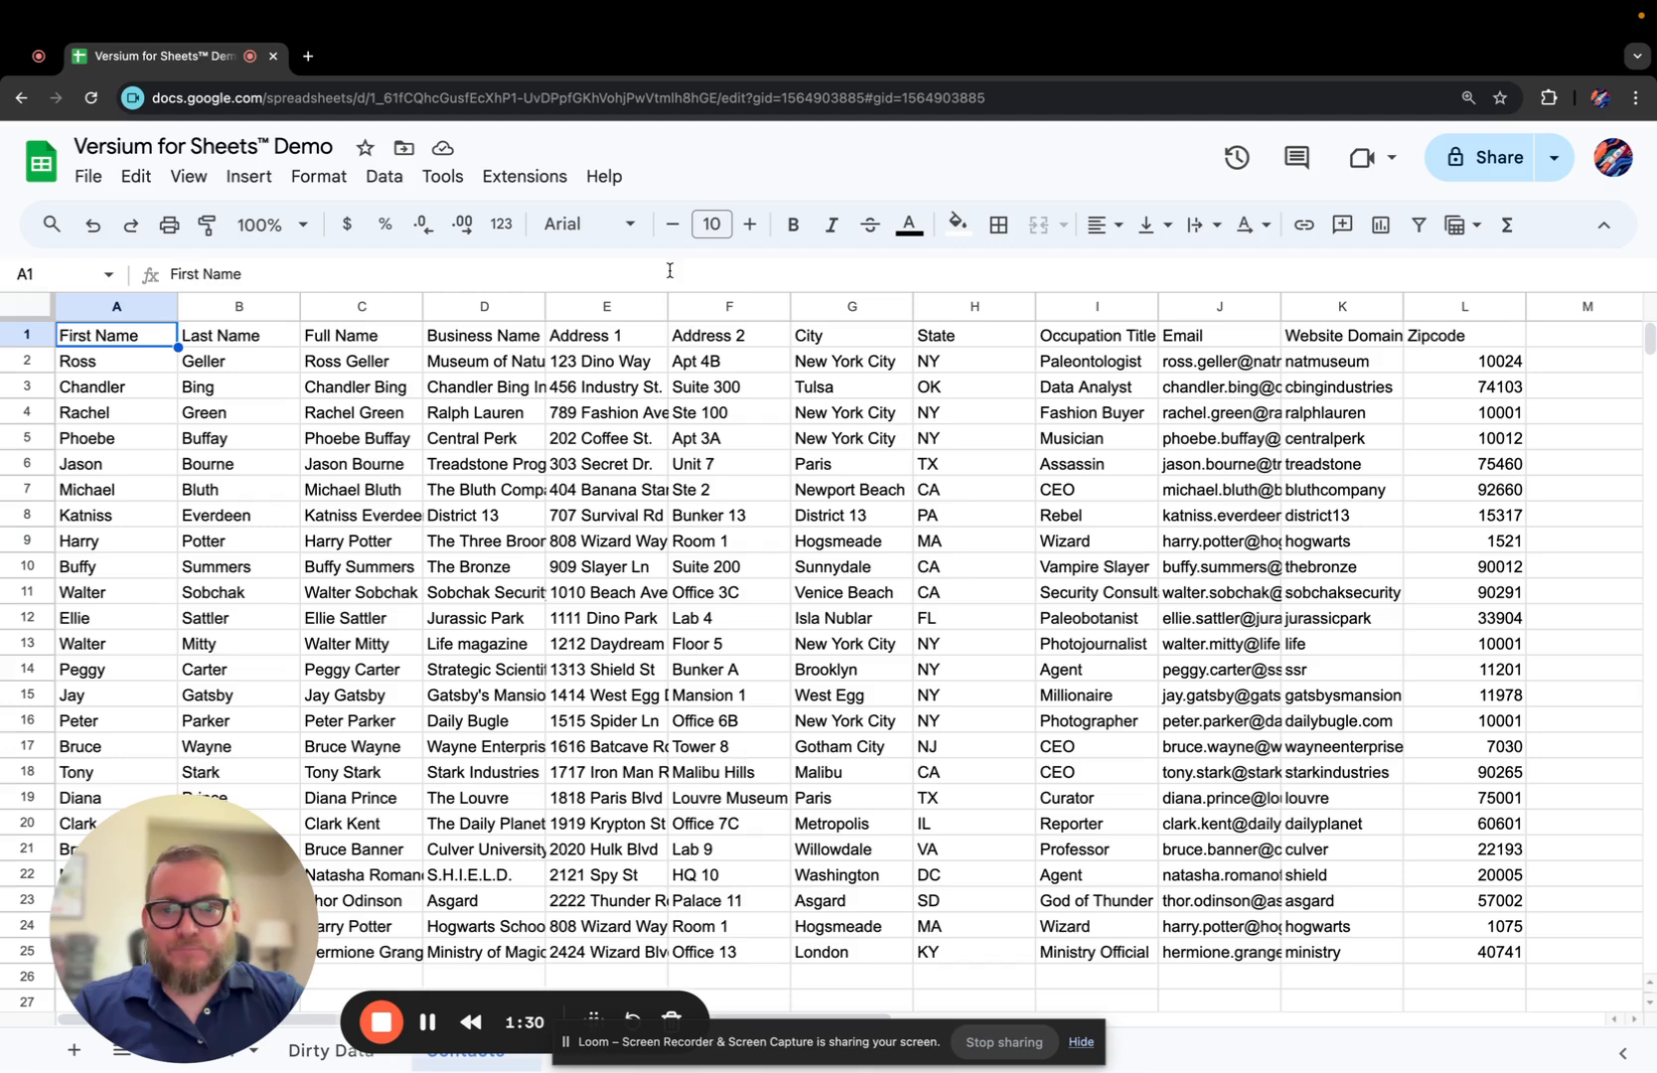
Open the Versium for Sheets documentation alongside the Contacts sheet.
left_click(532, 176)
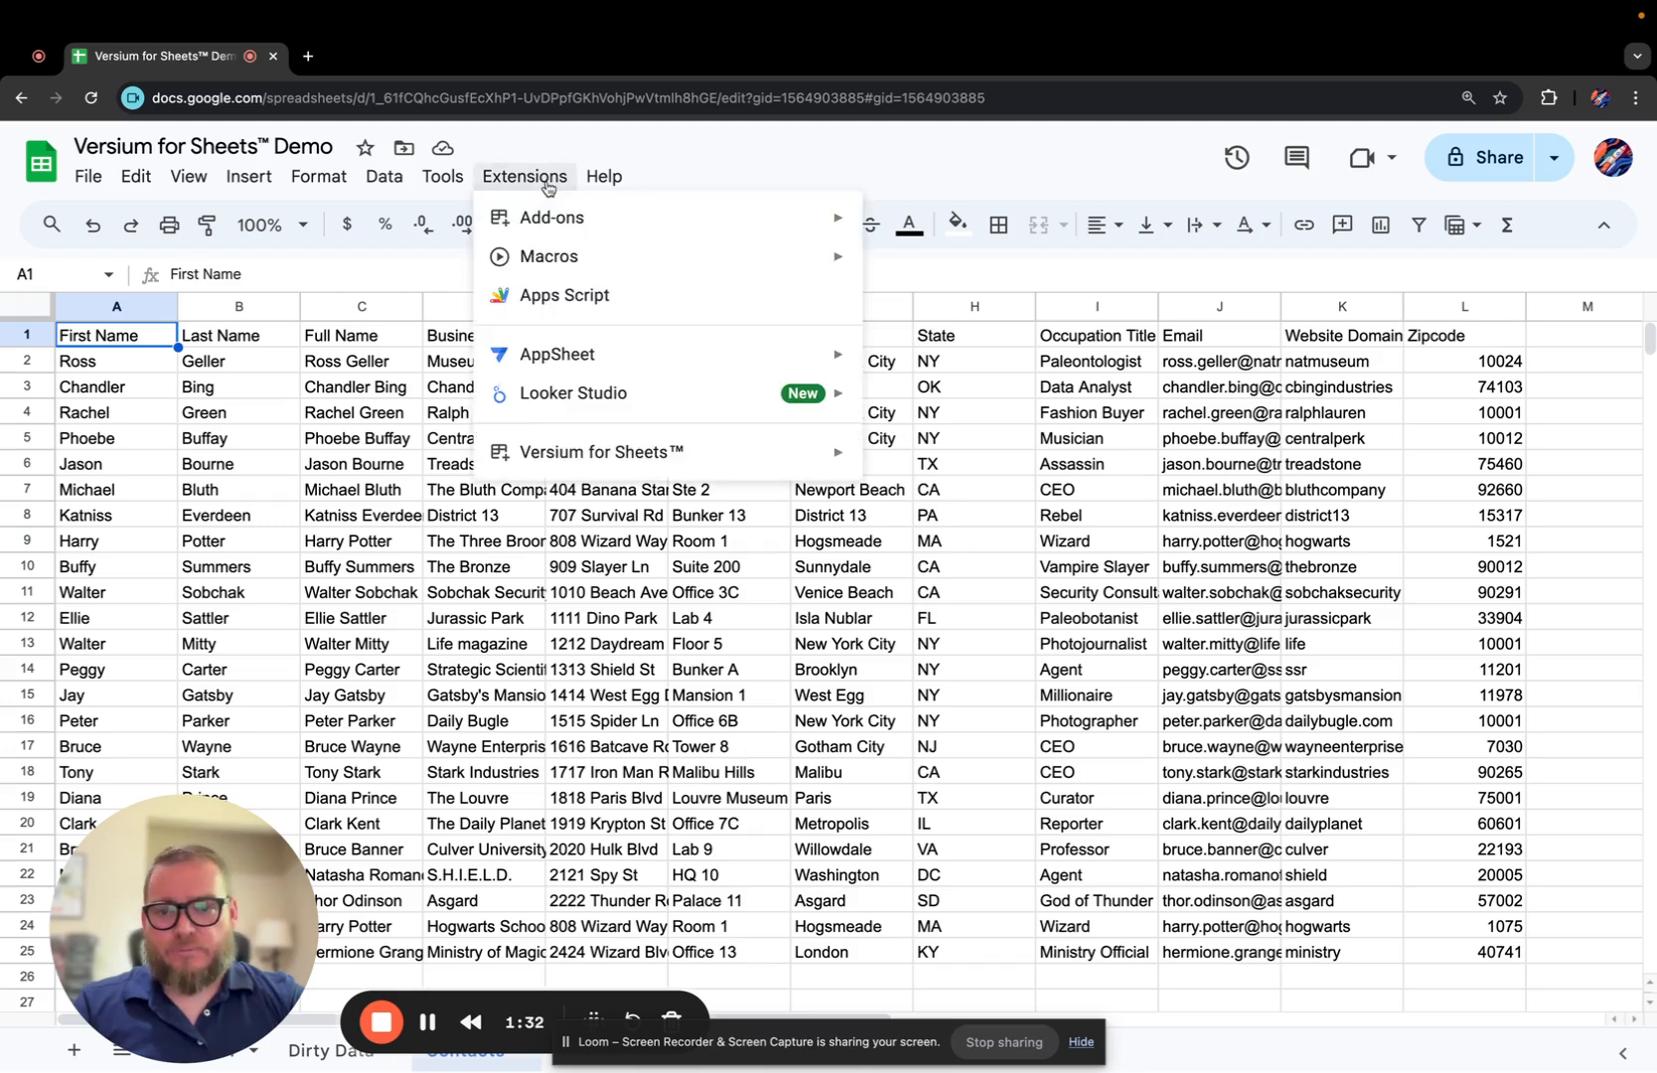
mouse_move(635, 449)
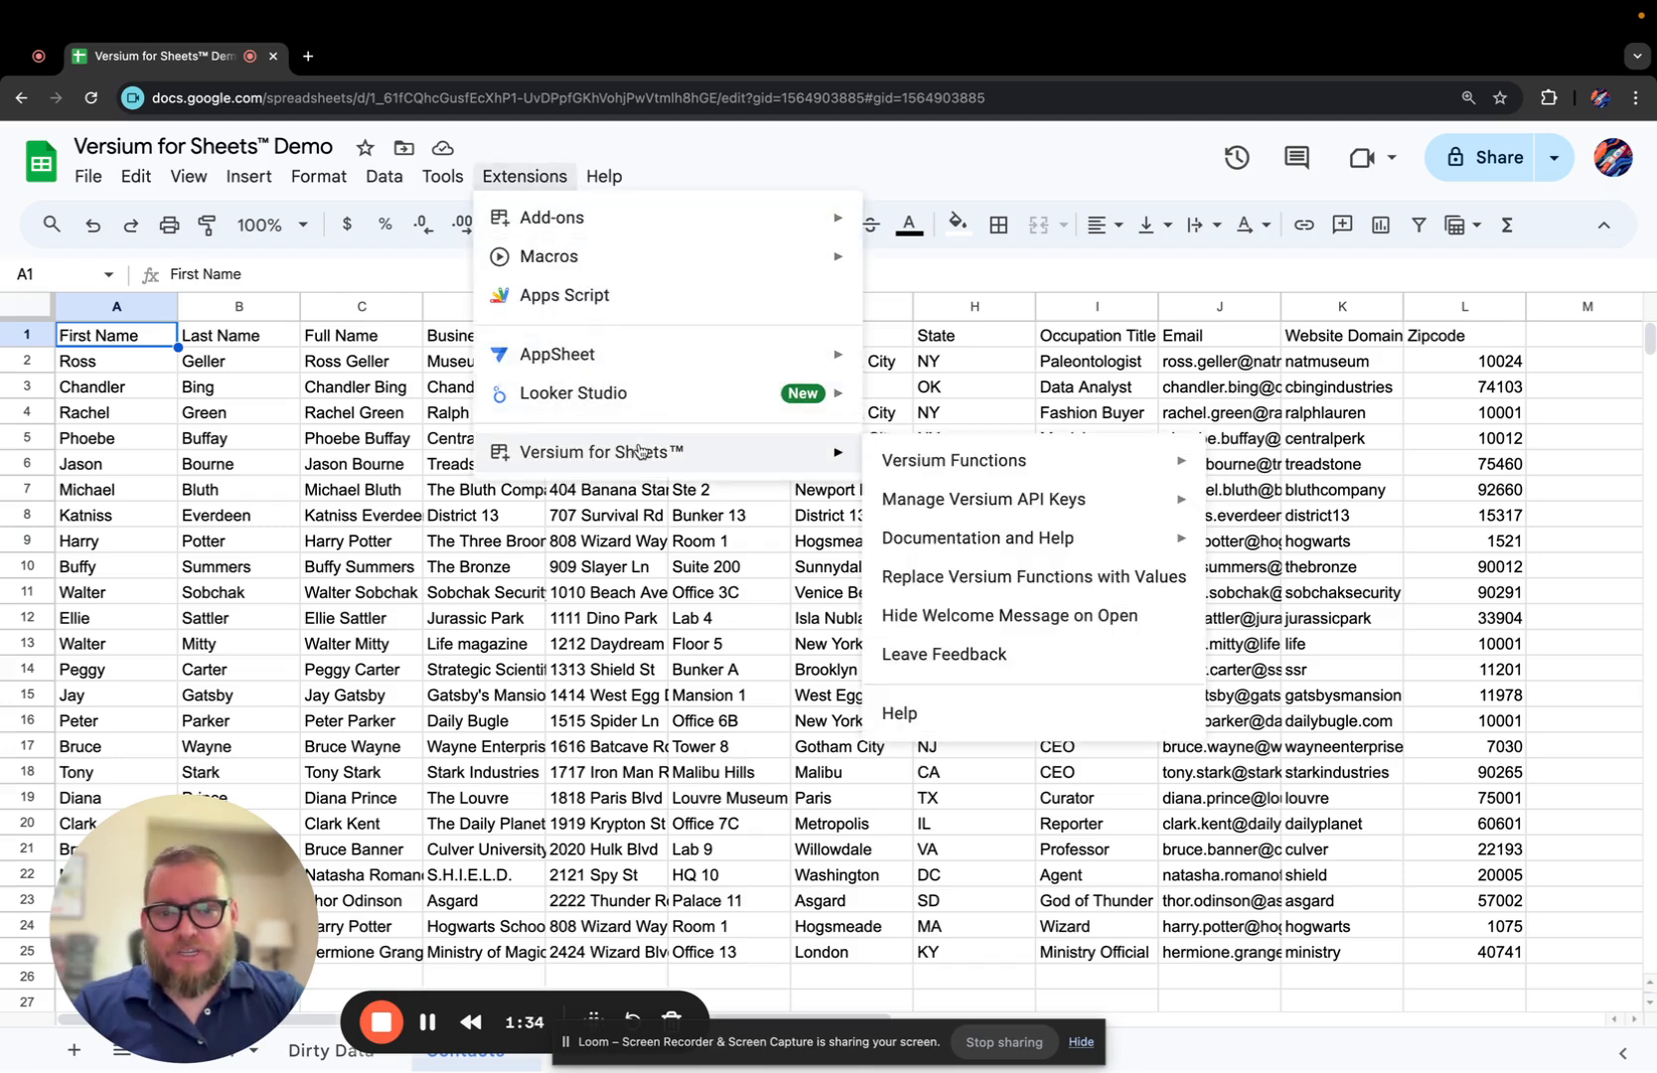
mouse_move(909, 468)
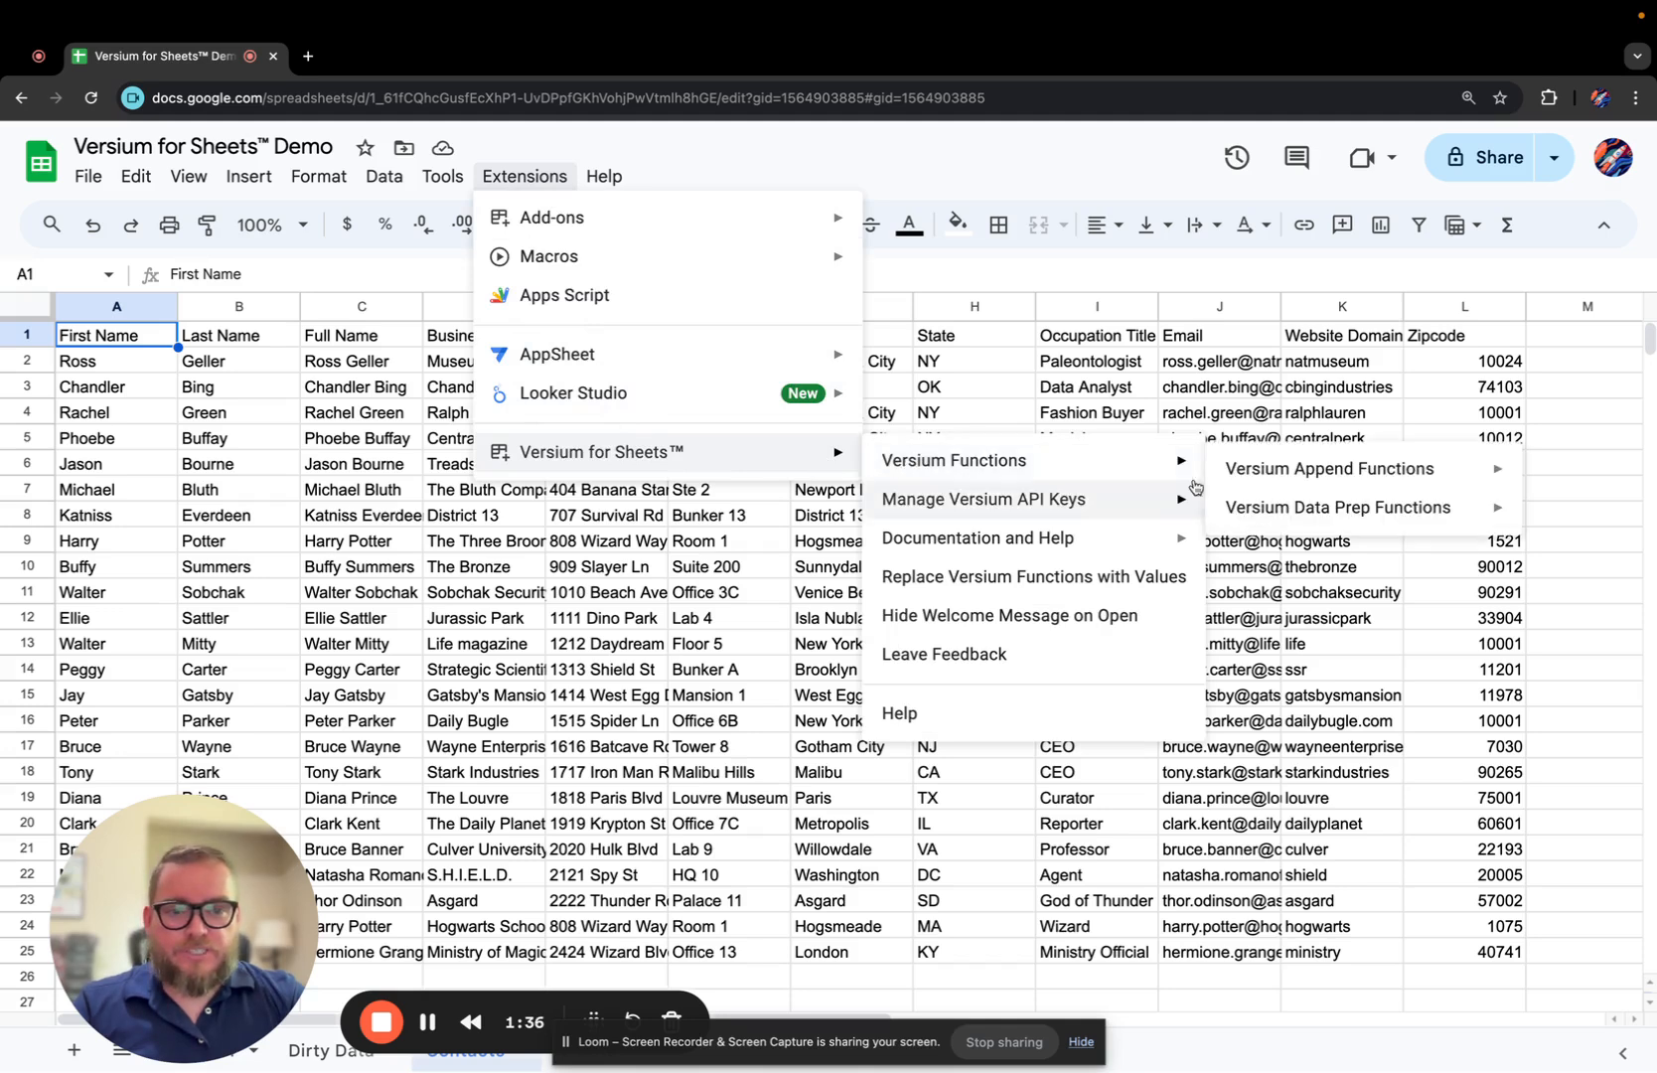
mouse_move(1241, 475)
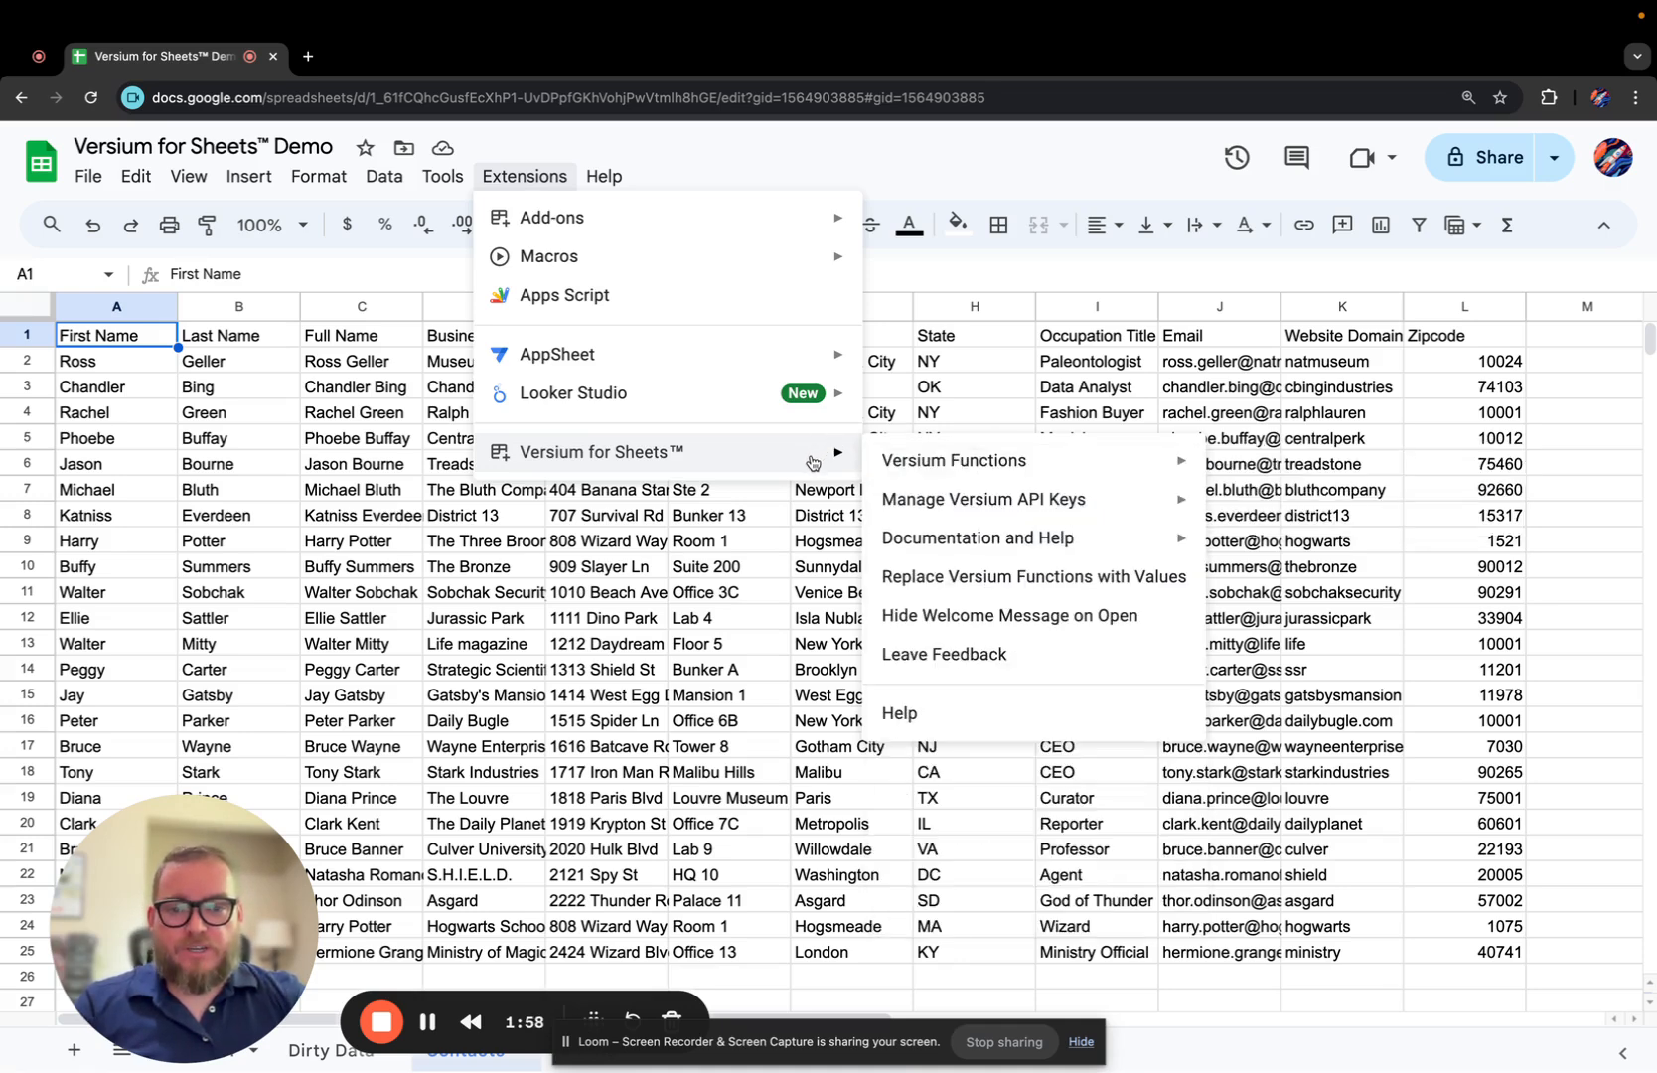
mouse_move(979, 545)
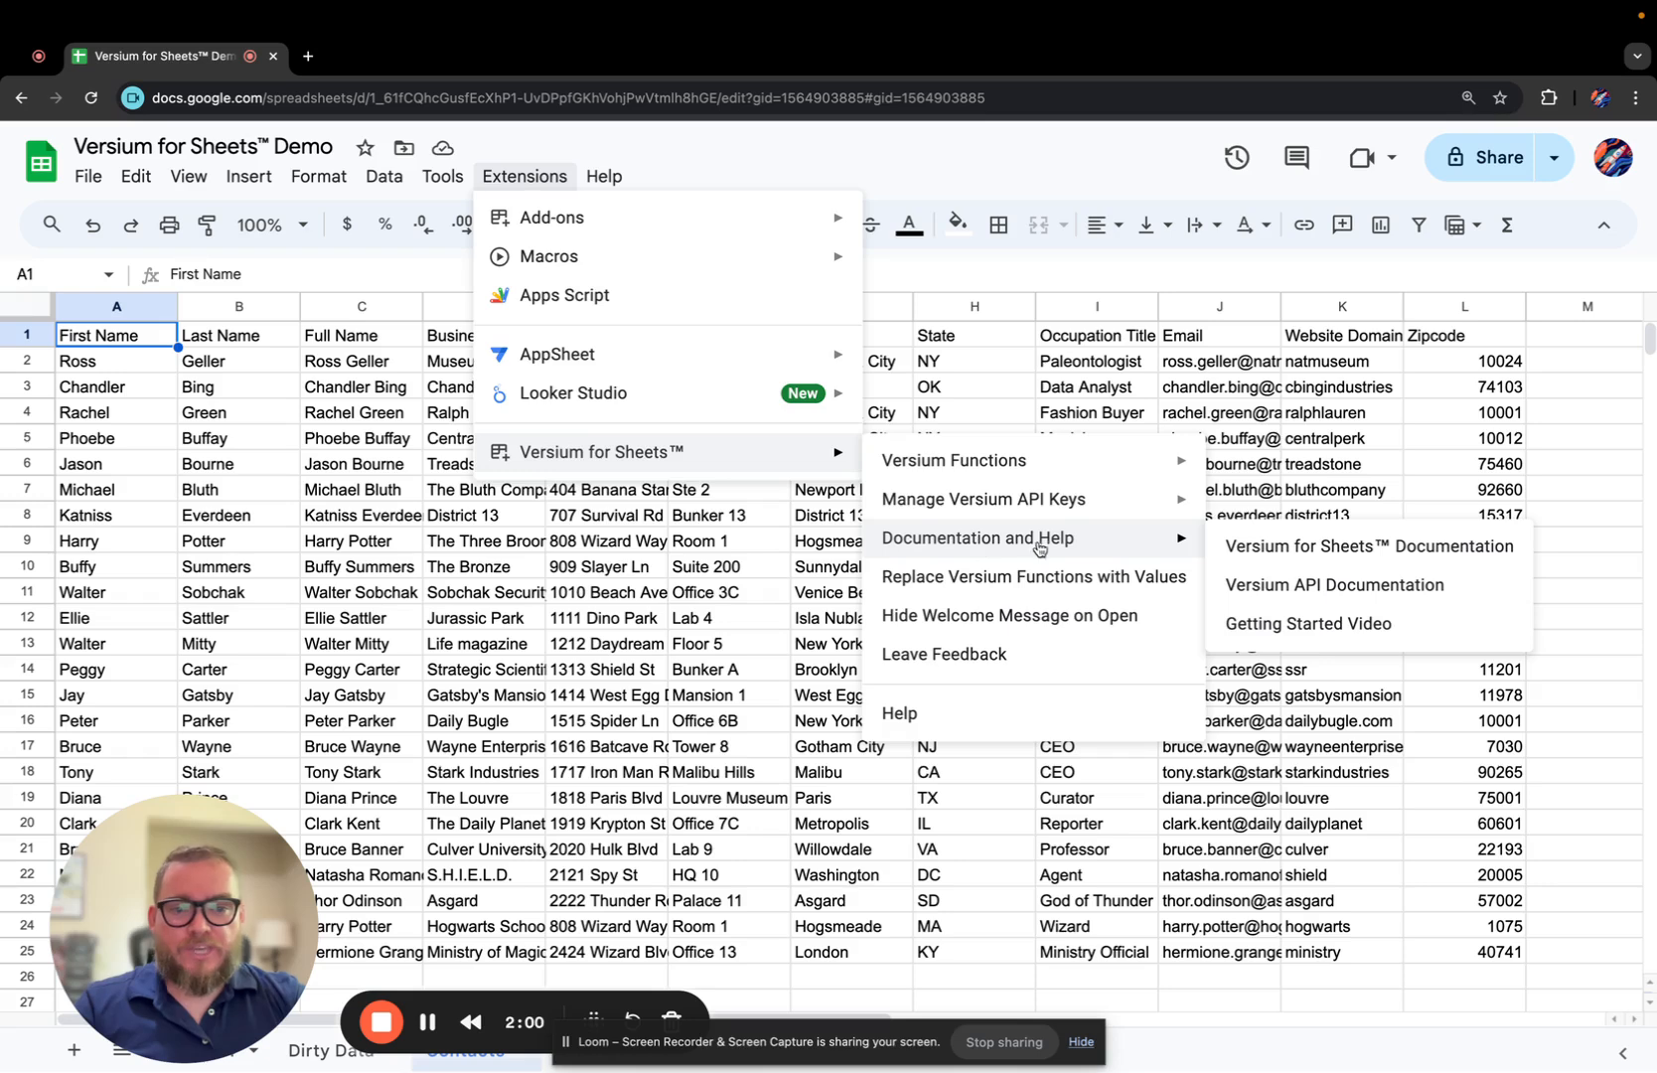
left_click(1234, 551)
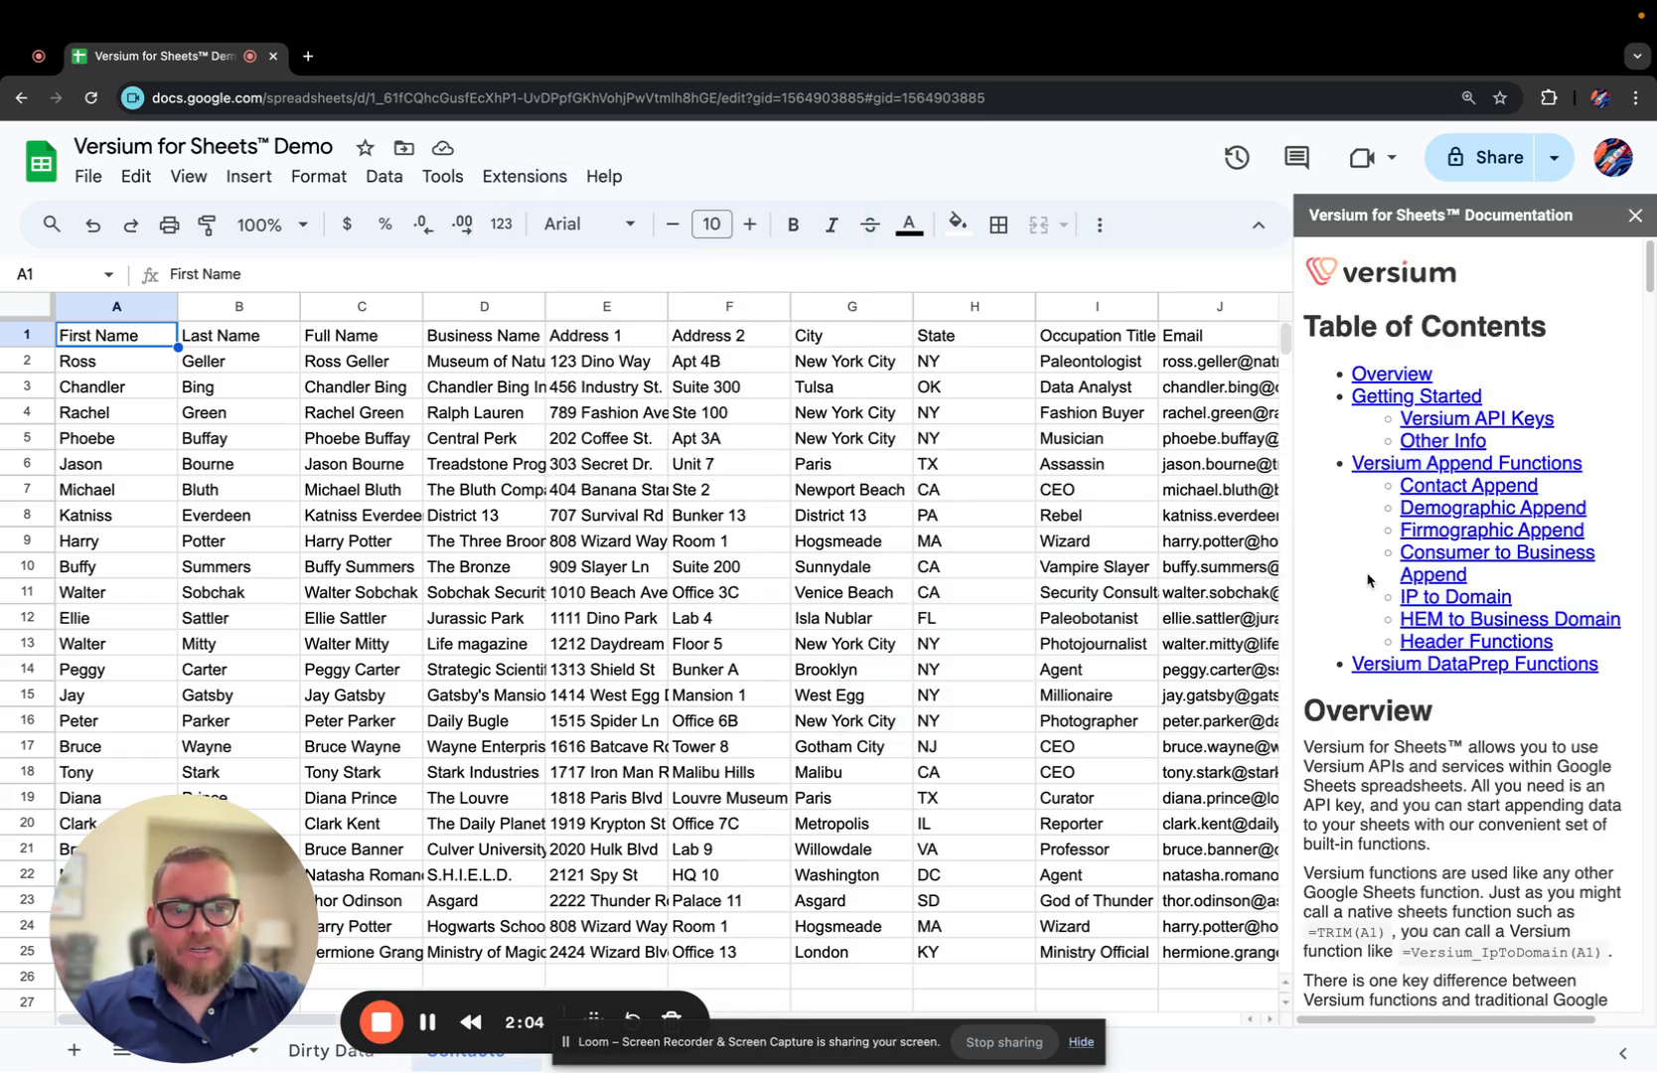
Go to the Contact Append section of the documentation and review its input parameters and outputs.
left_click(1435, 486)
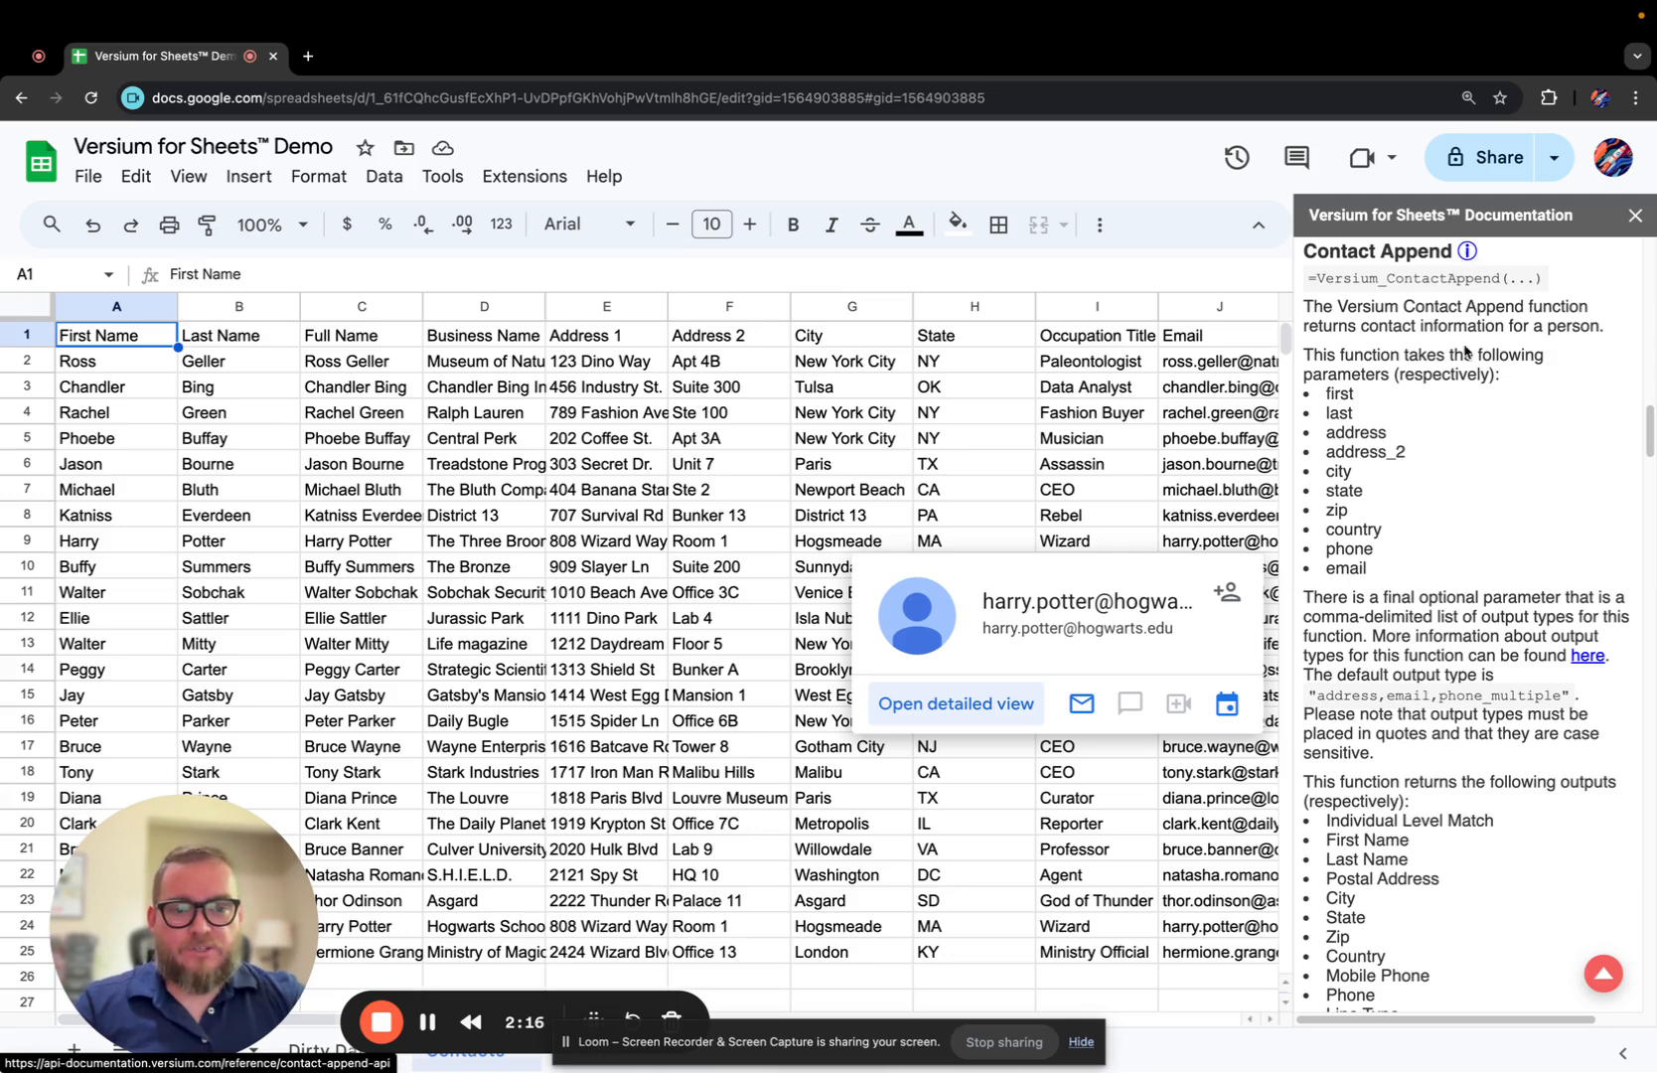
scroll(1436, 511, "down", 2)
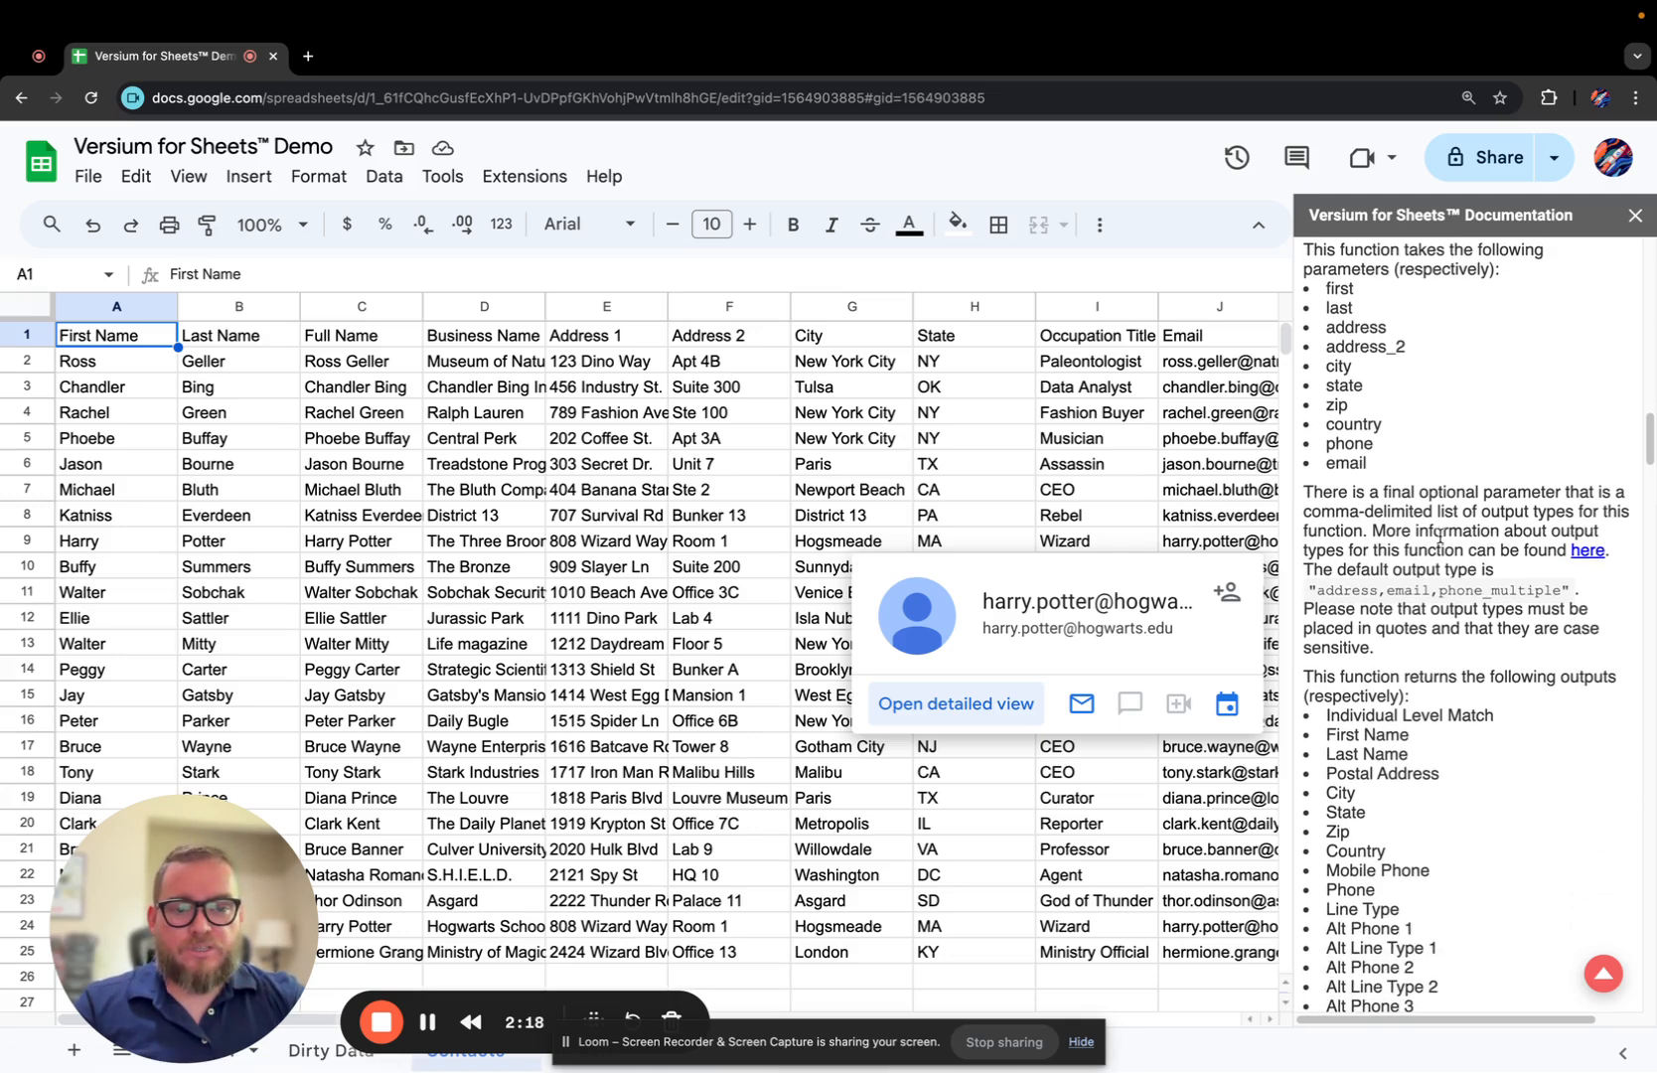
scroll(1432, 534, "up", 3)
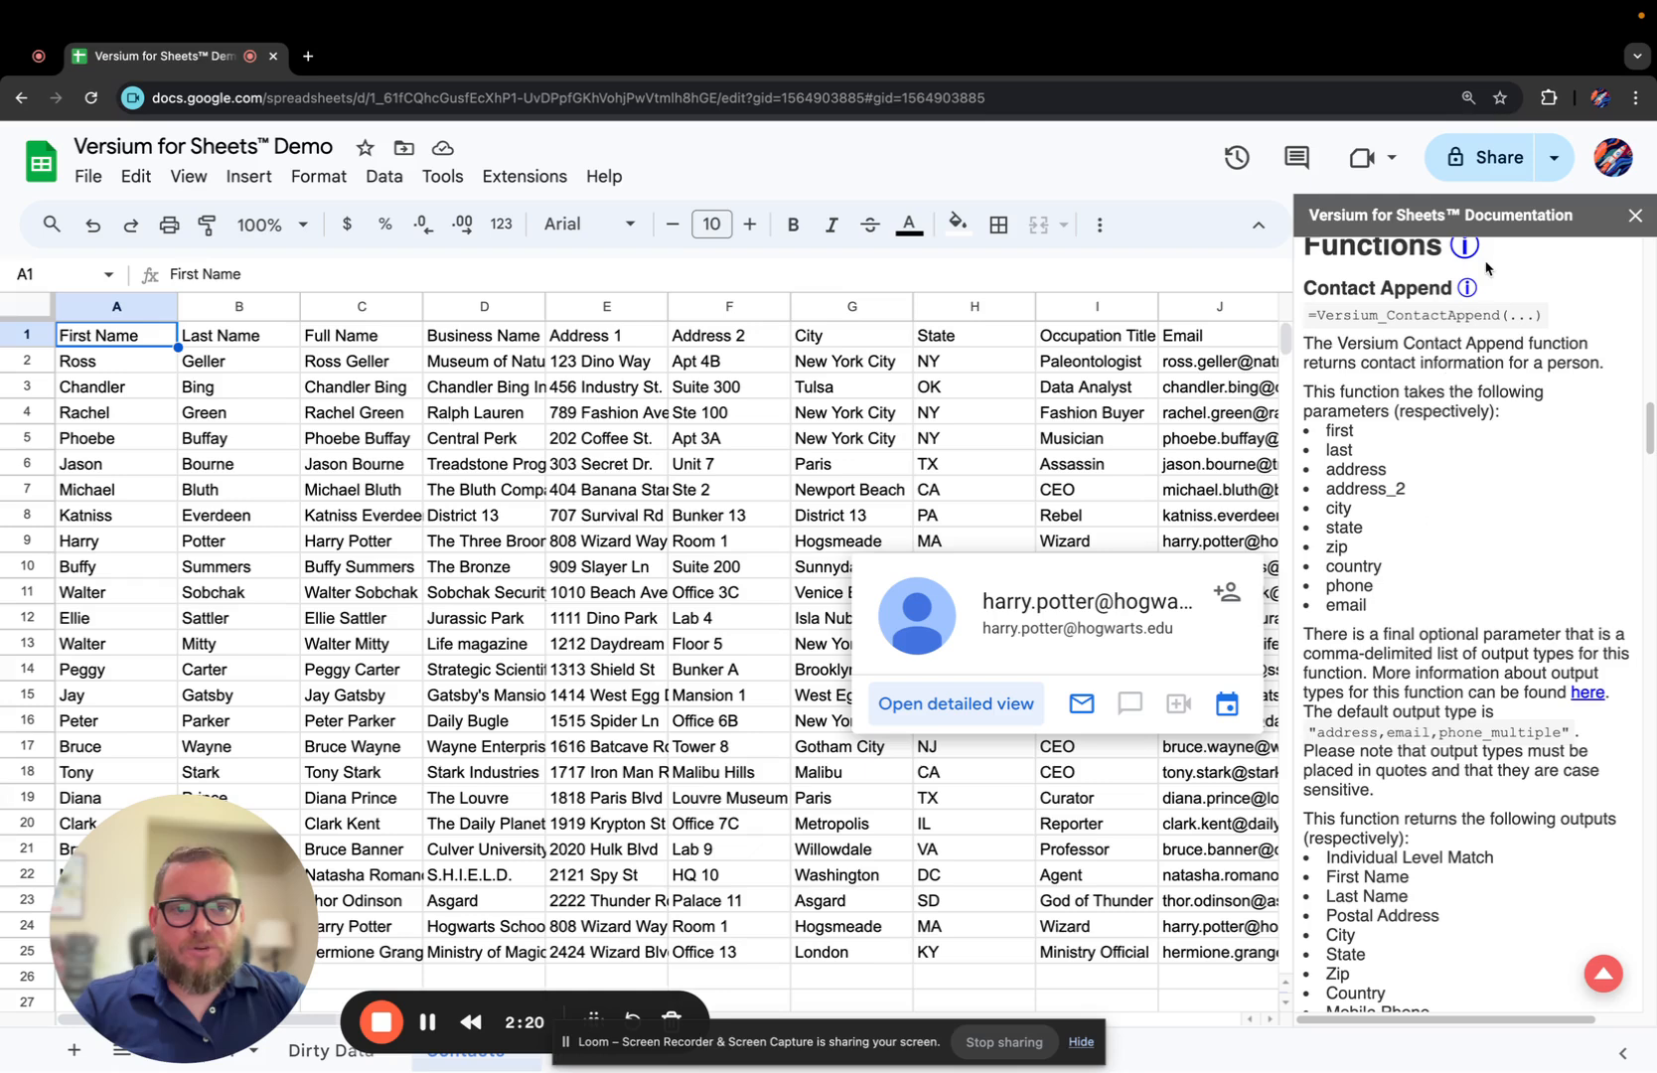
Review the available output types in the online Contact Append API reference, then close that page.
left_click(1464, 289)
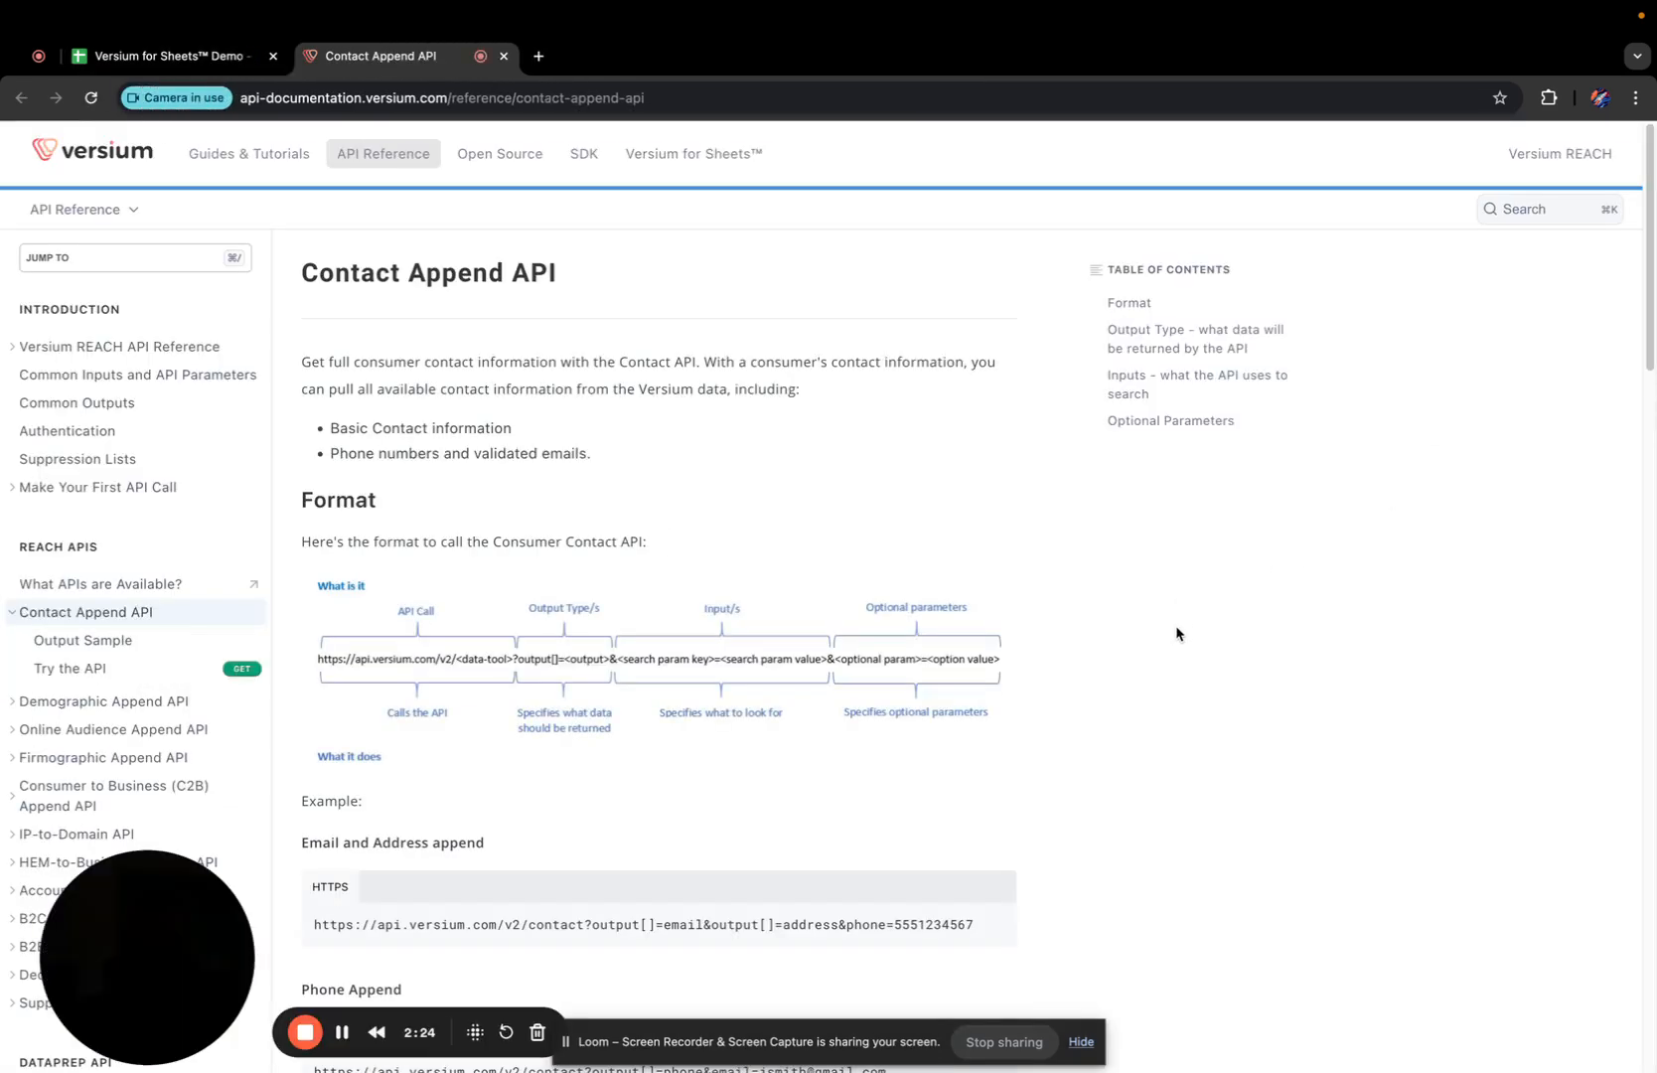
scroll(1173, 641, "down", 5)
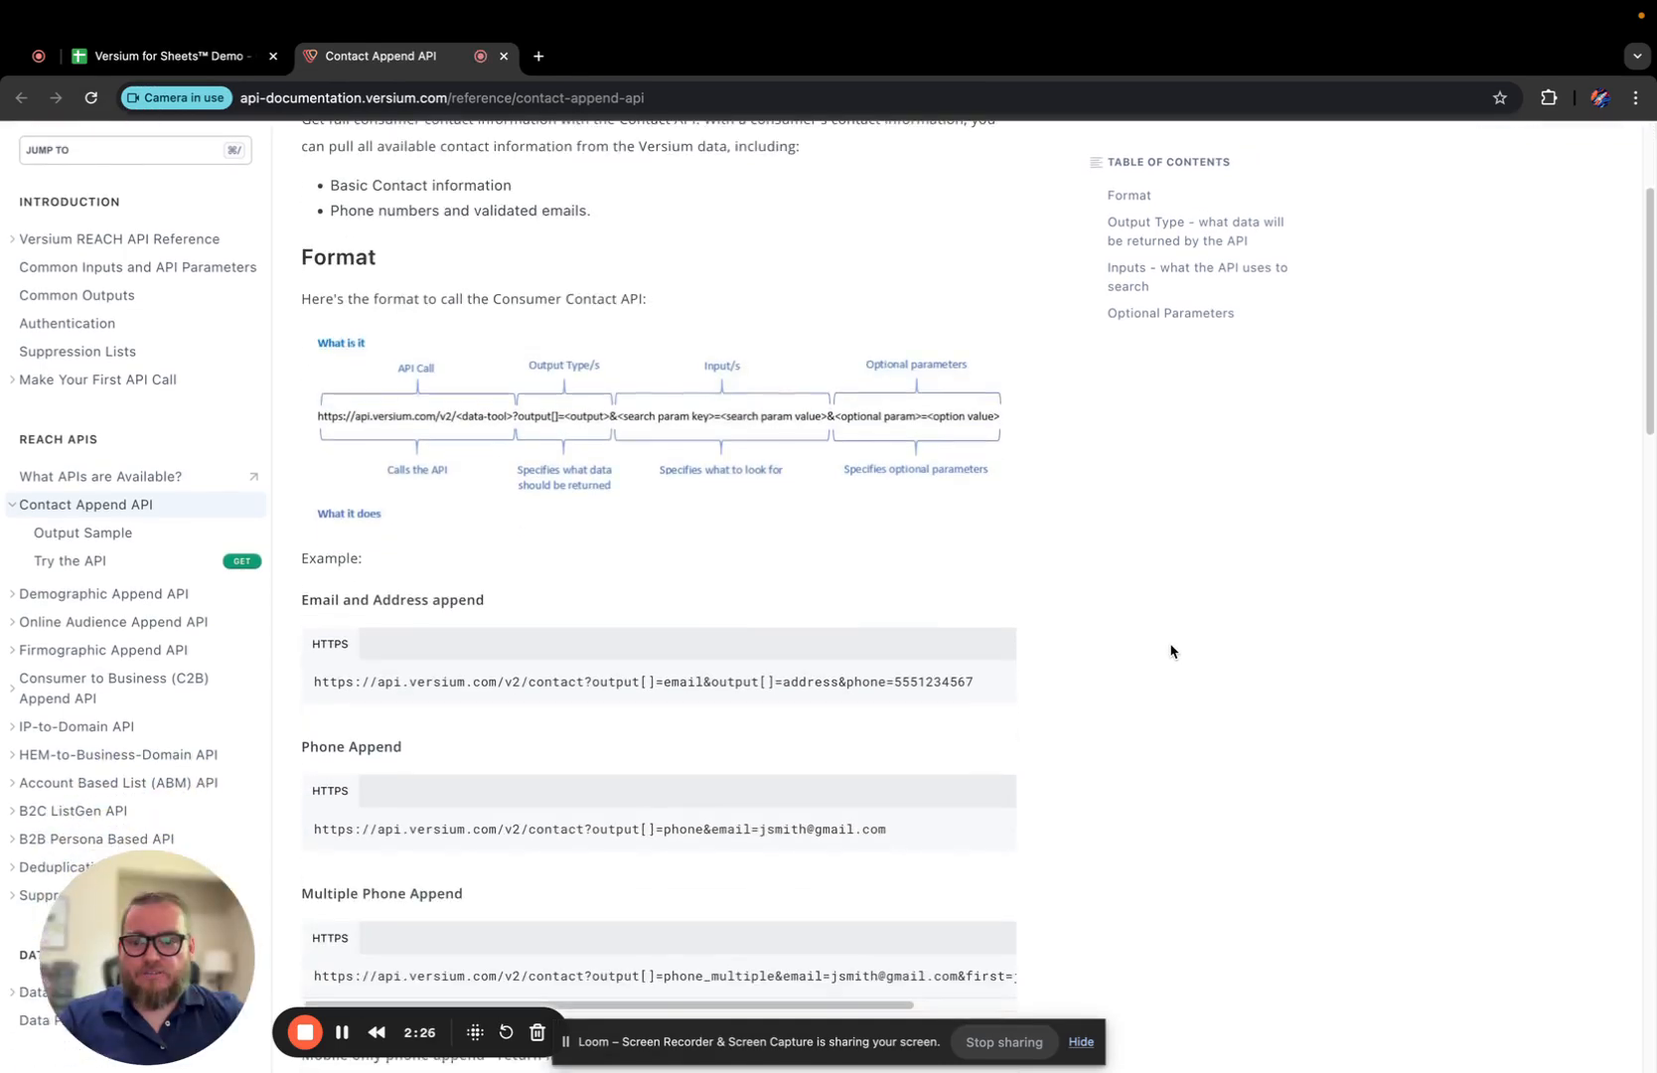
scroll(1171, 653, "down", 7)
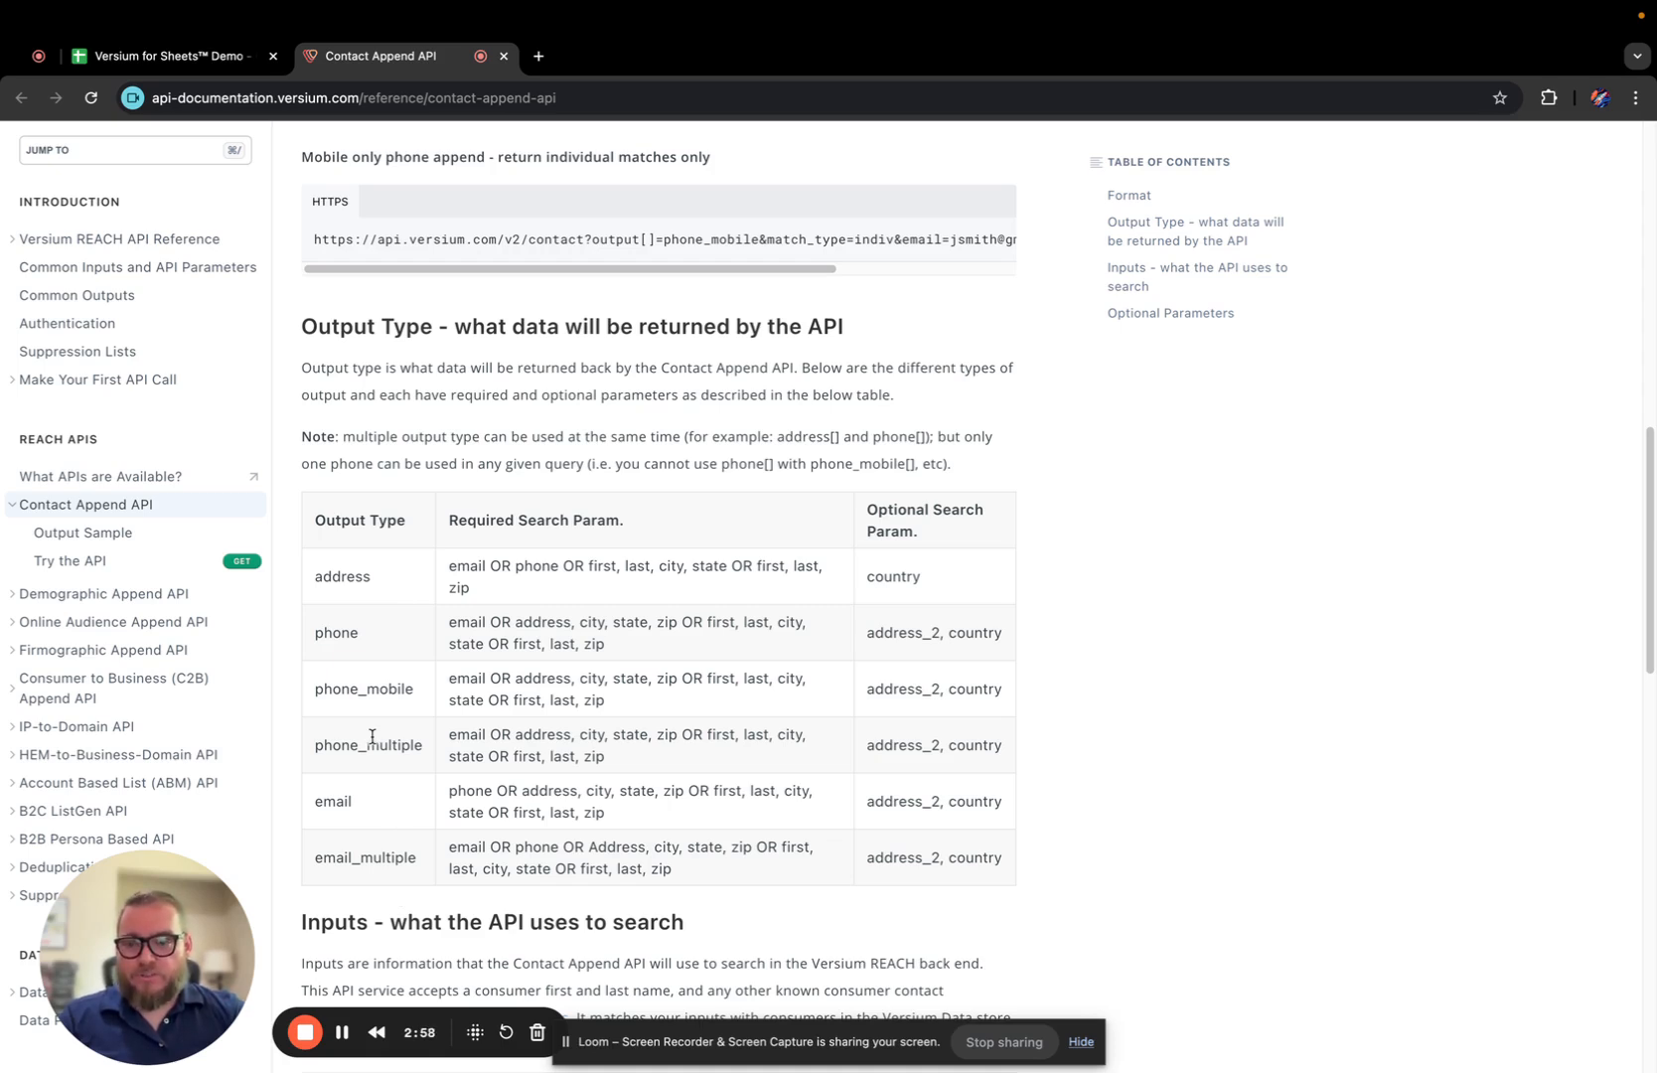
left_click(505, 56)
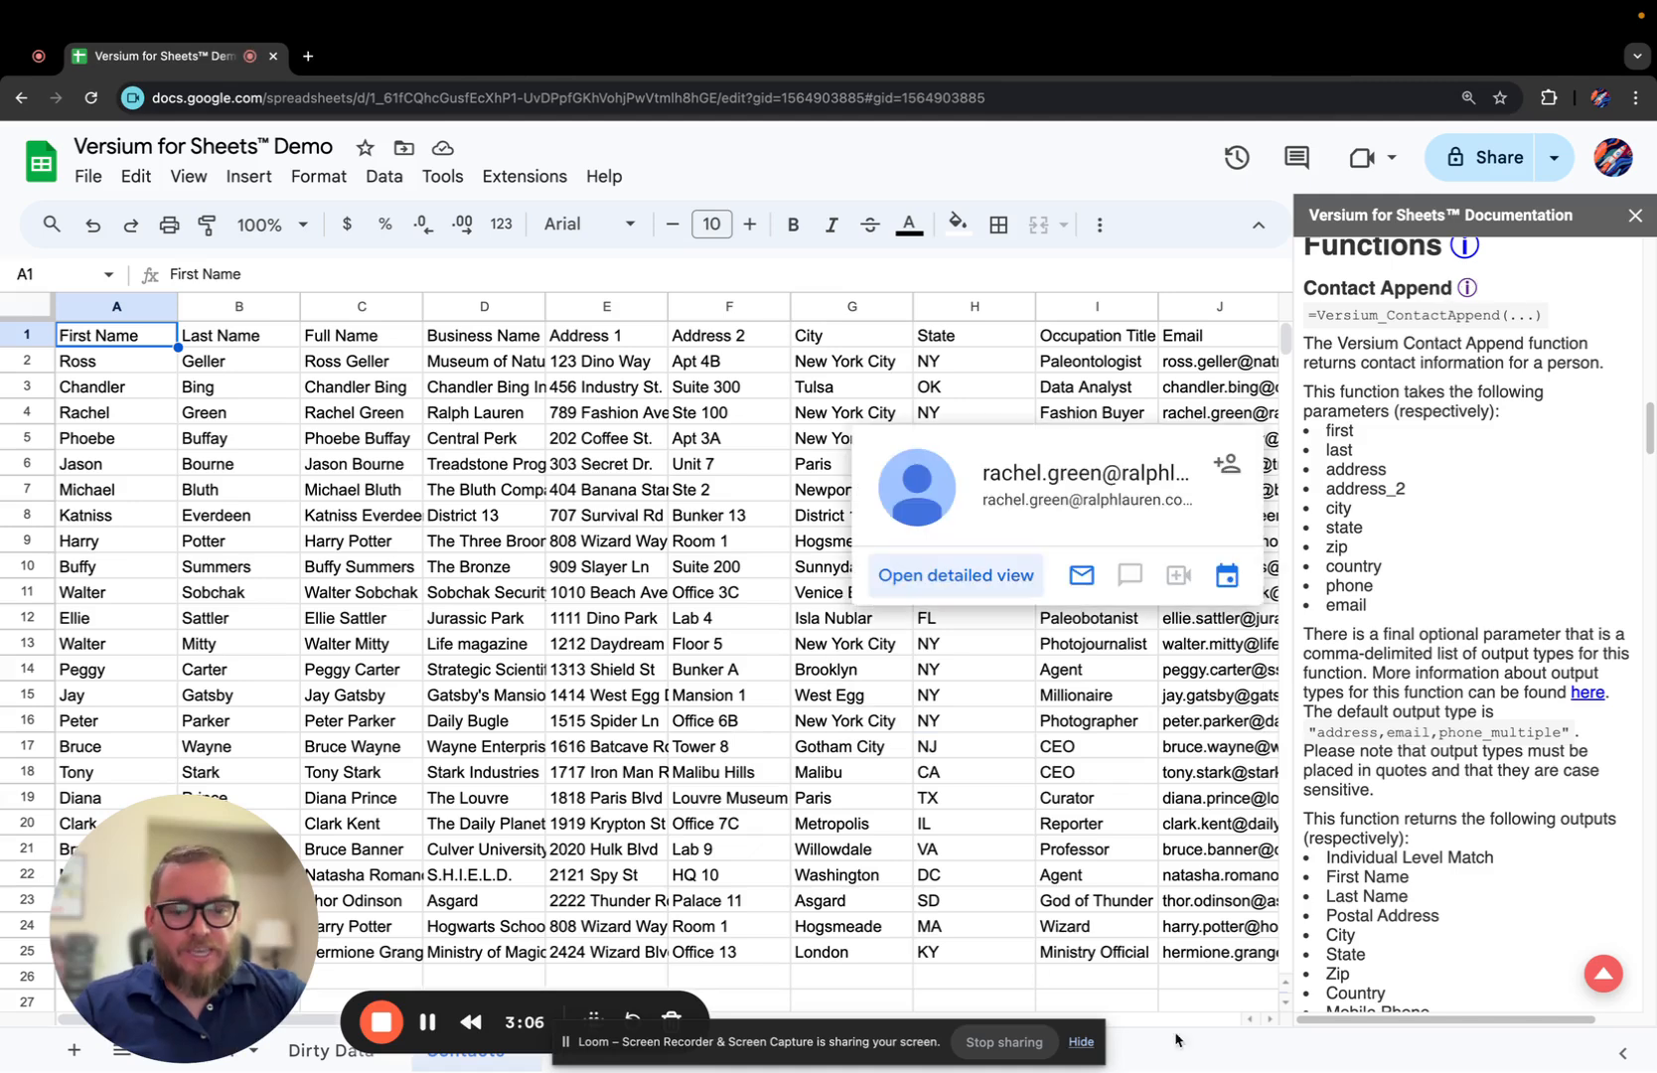
Start a Versium_ContactAppend formula in cell M2, in the first empty column after Zipcode.
left_click(1271, 1020)
left_click(1271, 1021)
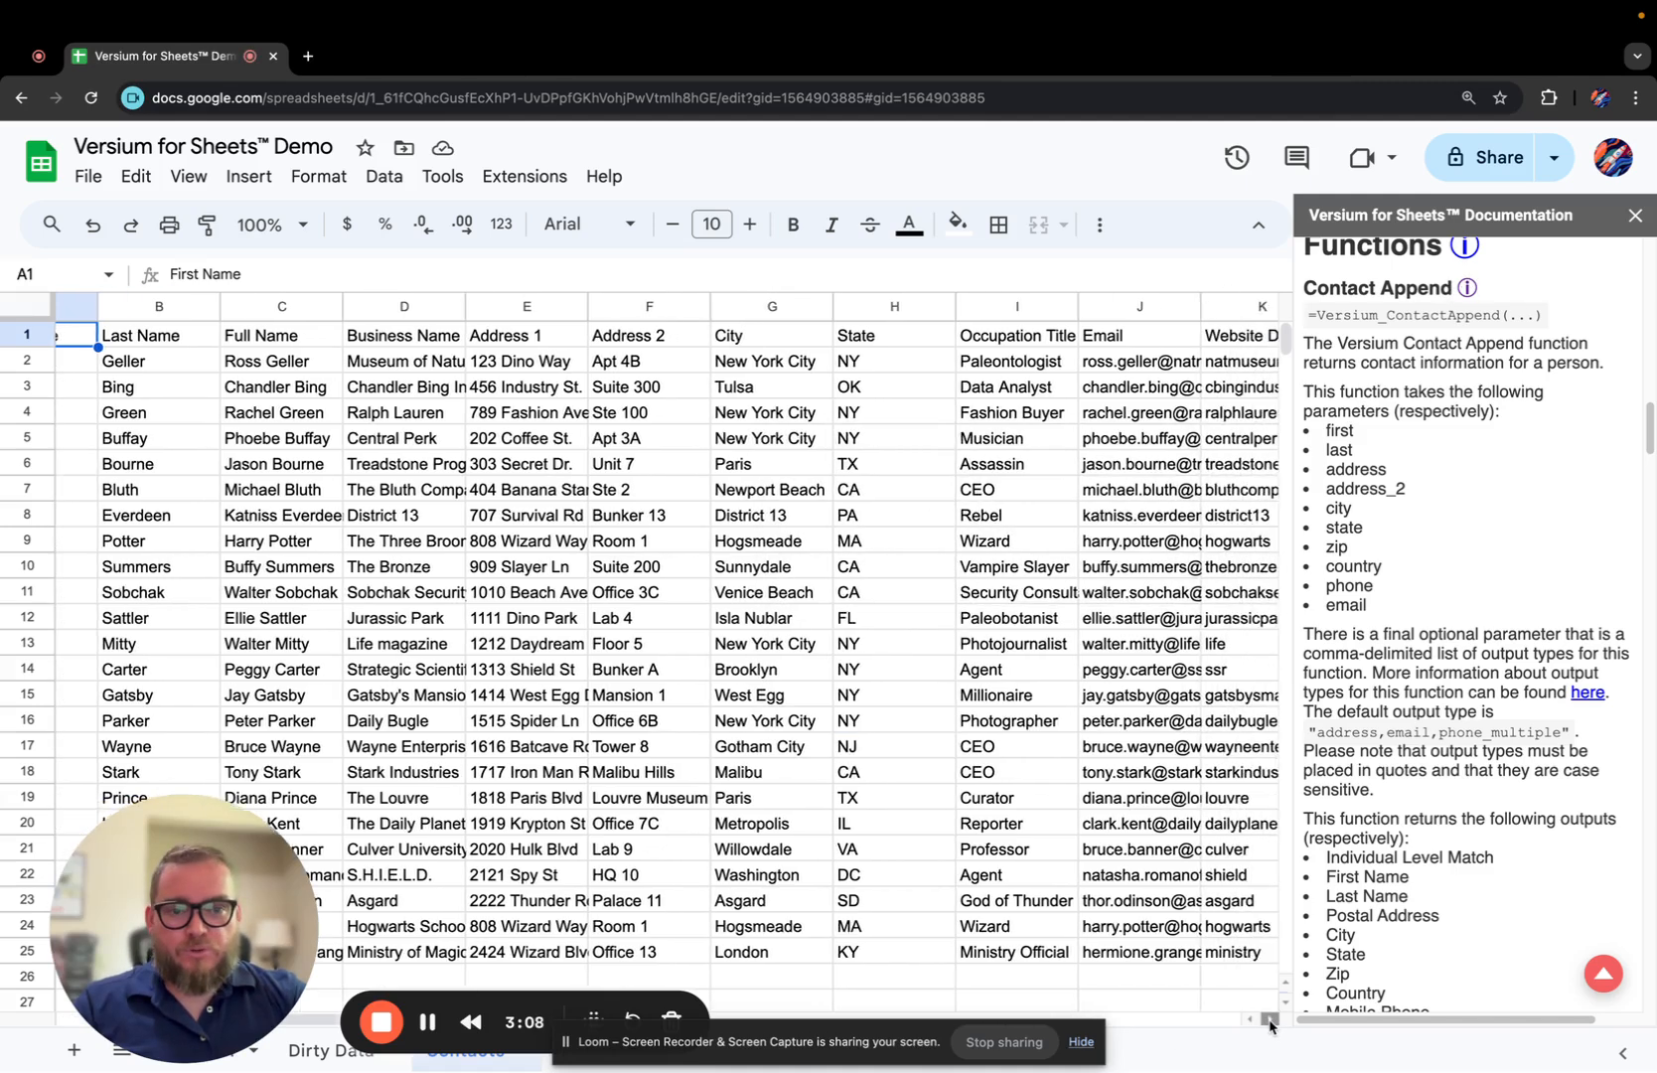
left_click(1270, 1021)
left_click(1271, 1021)
left_click(1270, 1021)
left_click(1271, 1021)
left_click(1270, 1021)
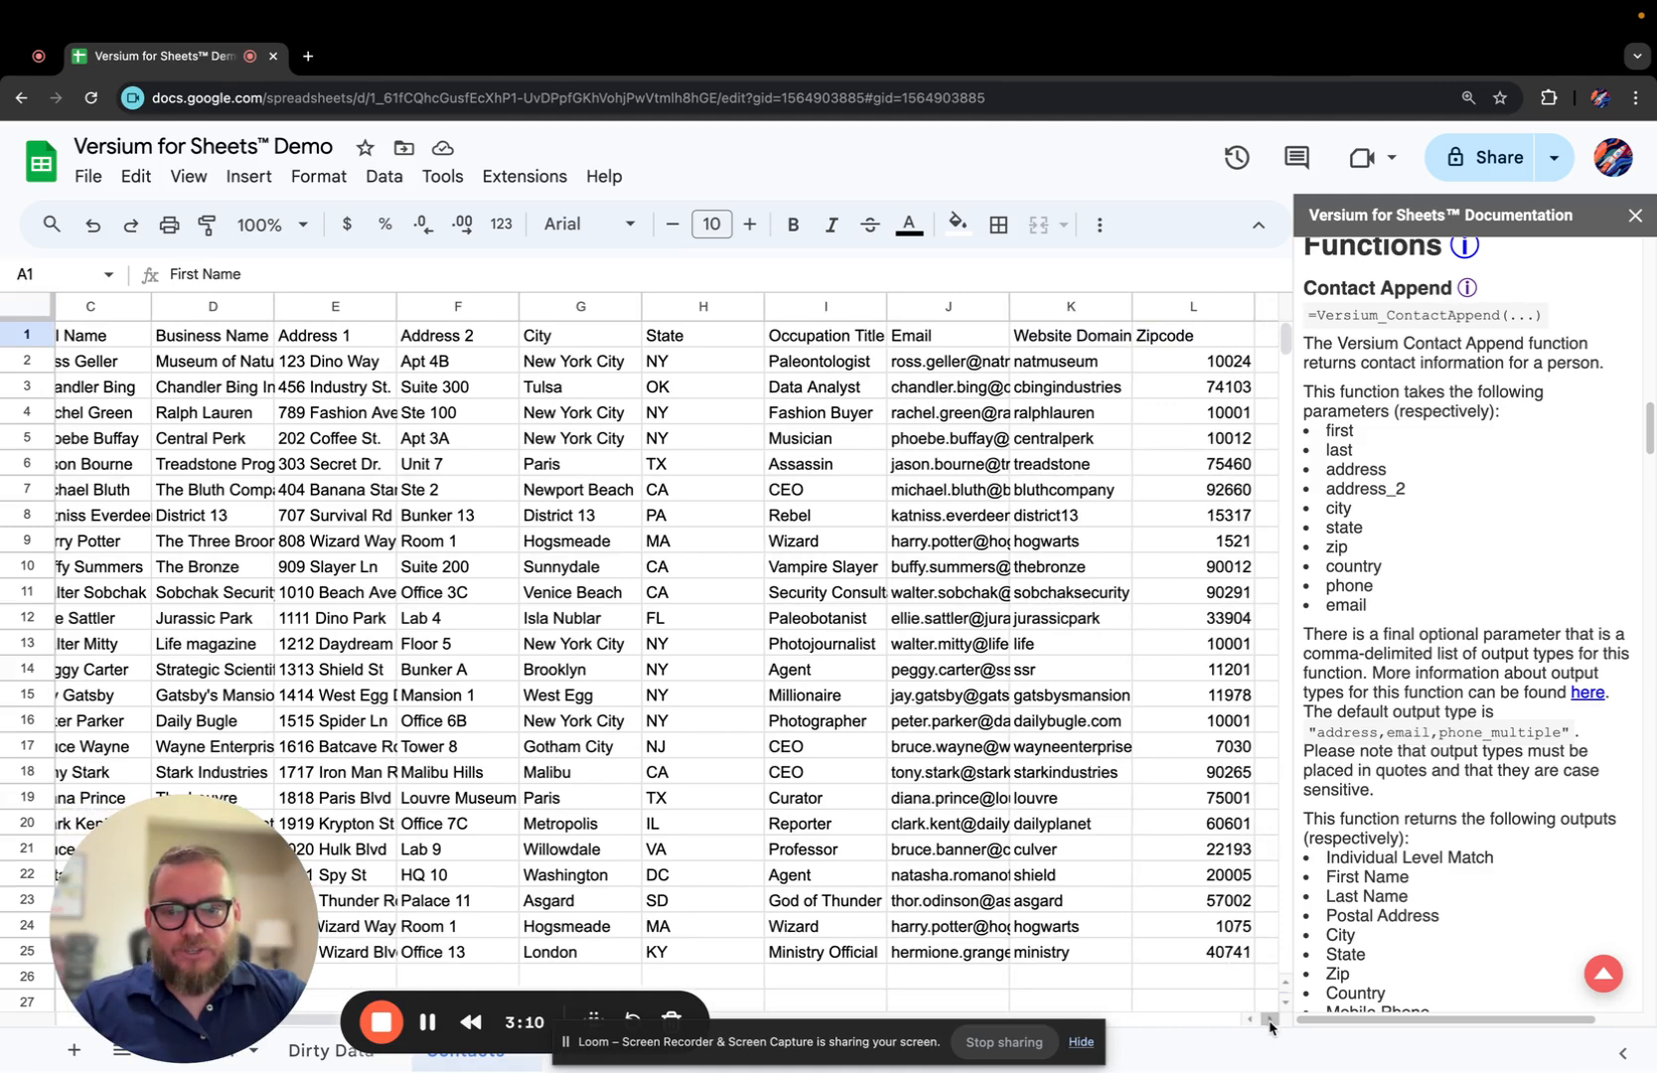
left_click(1271, 1021)
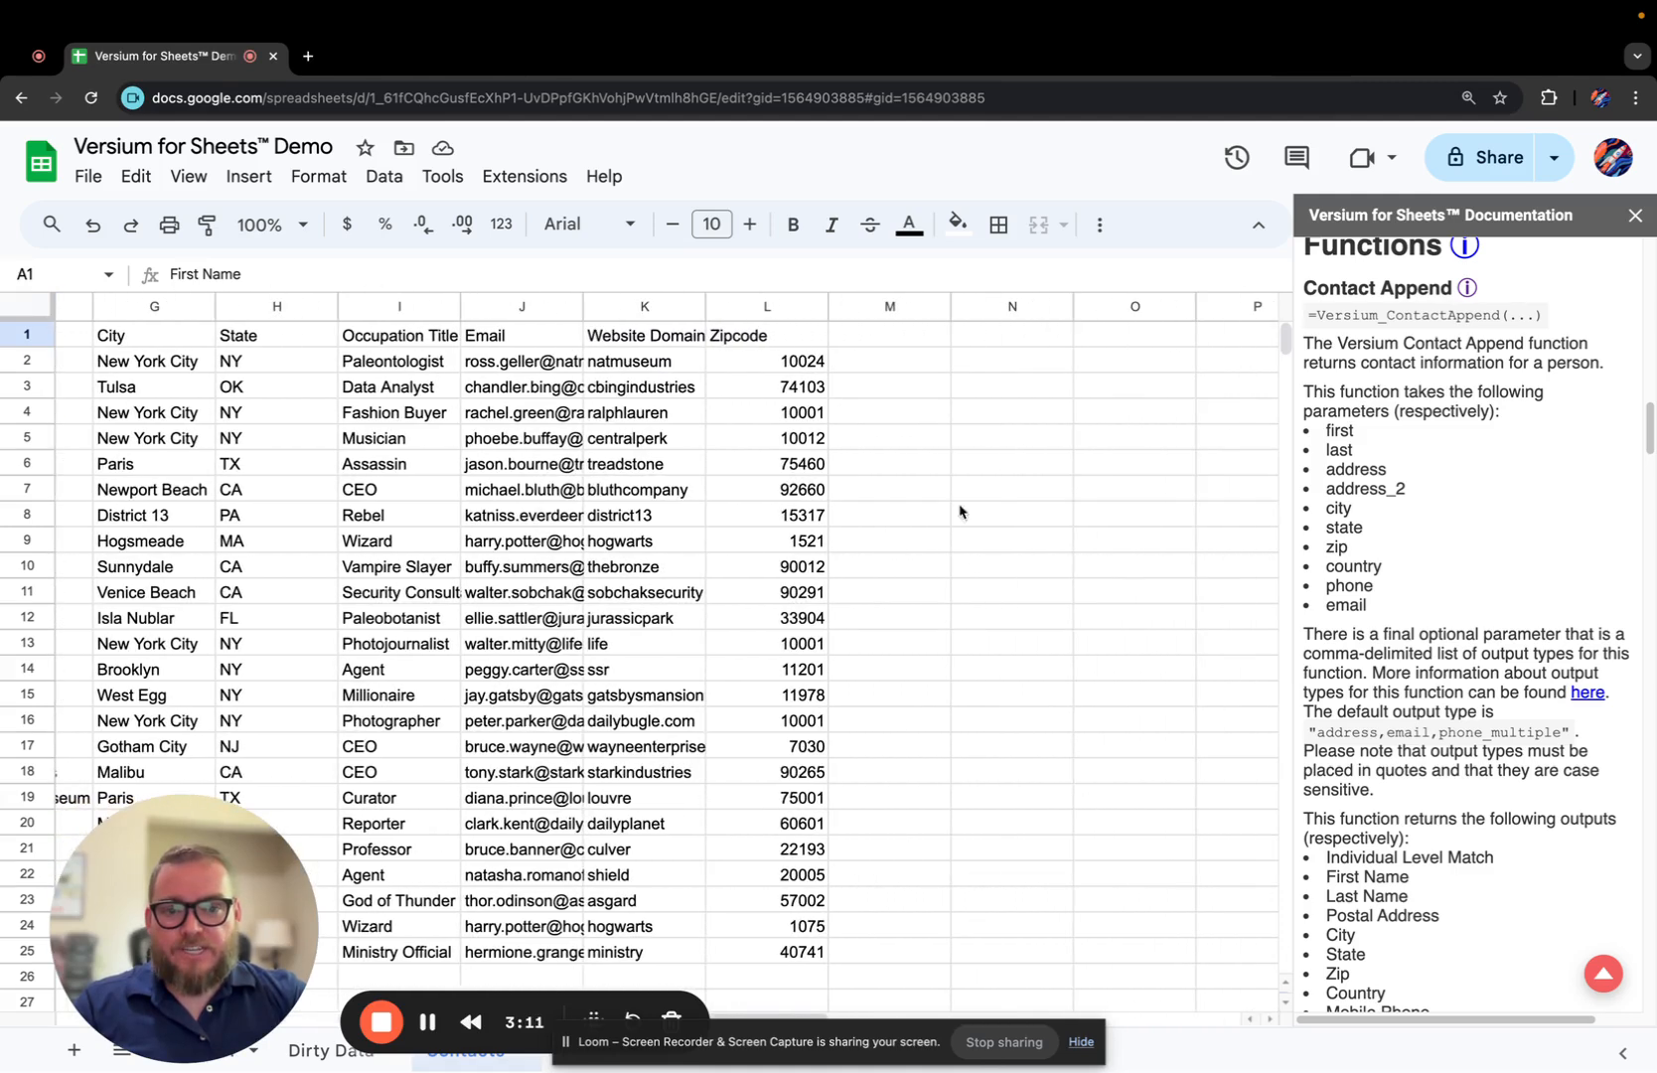
left_click(896, 366)
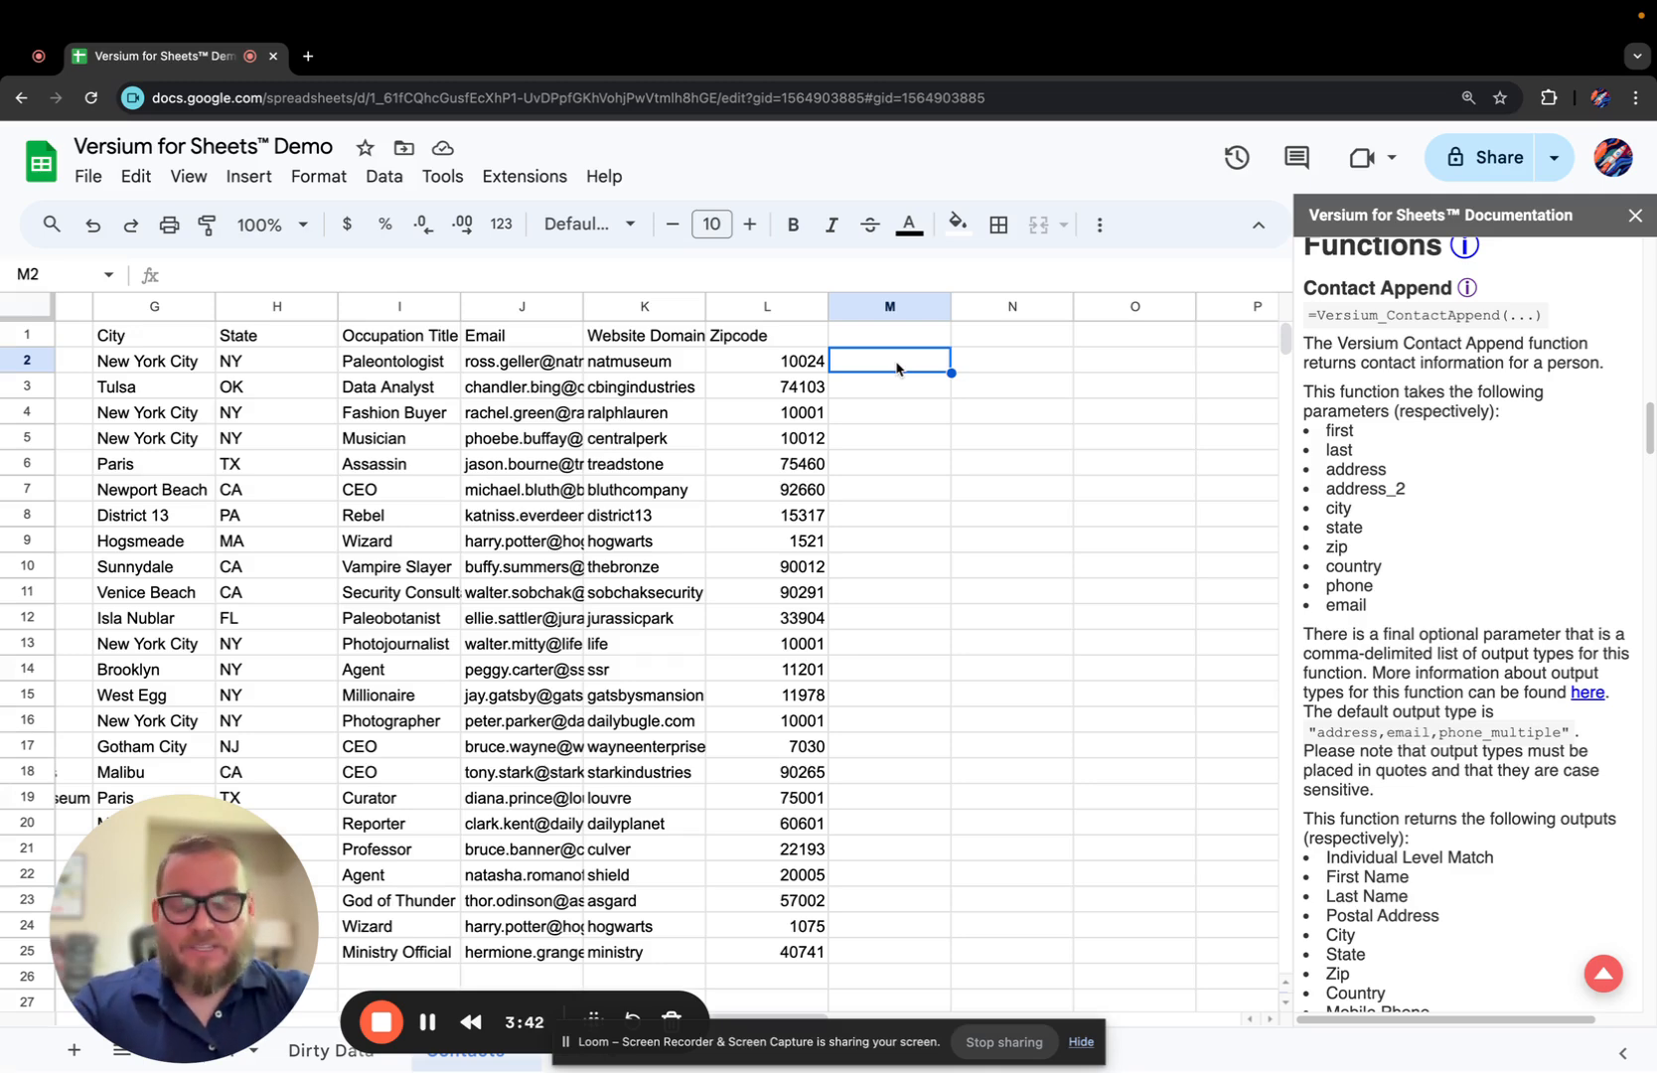
type("=")
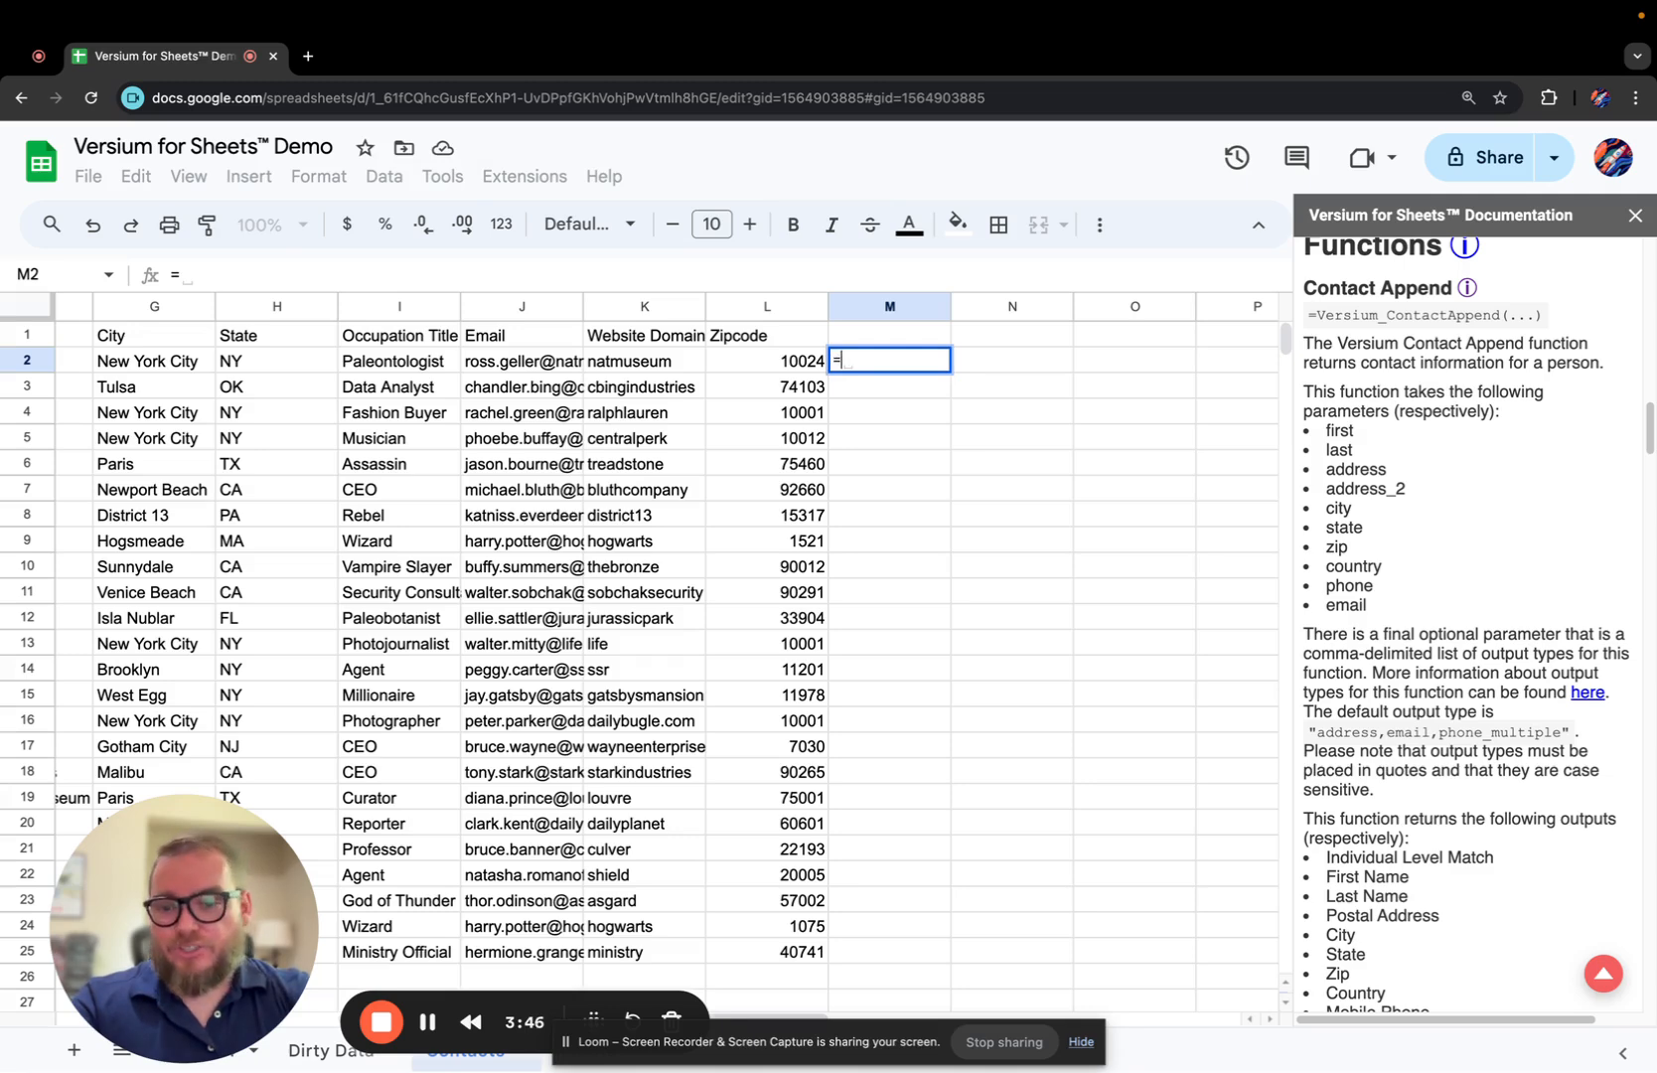
type("vers")
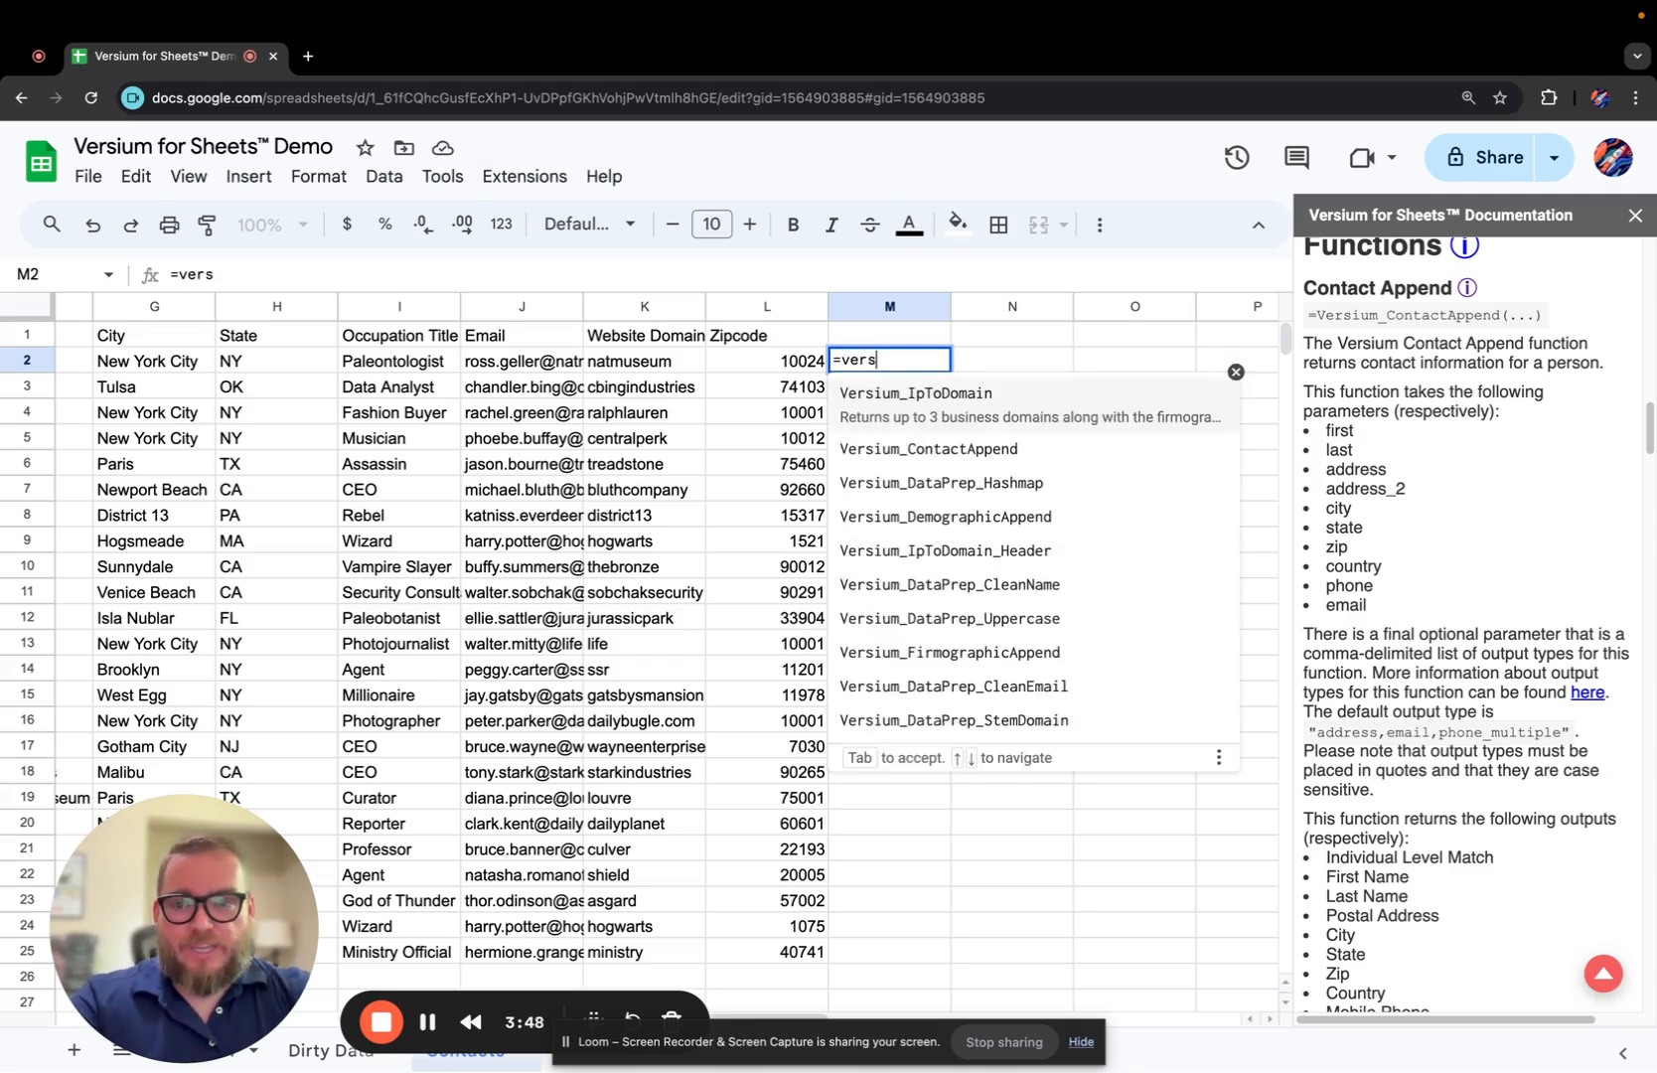
type("ium")
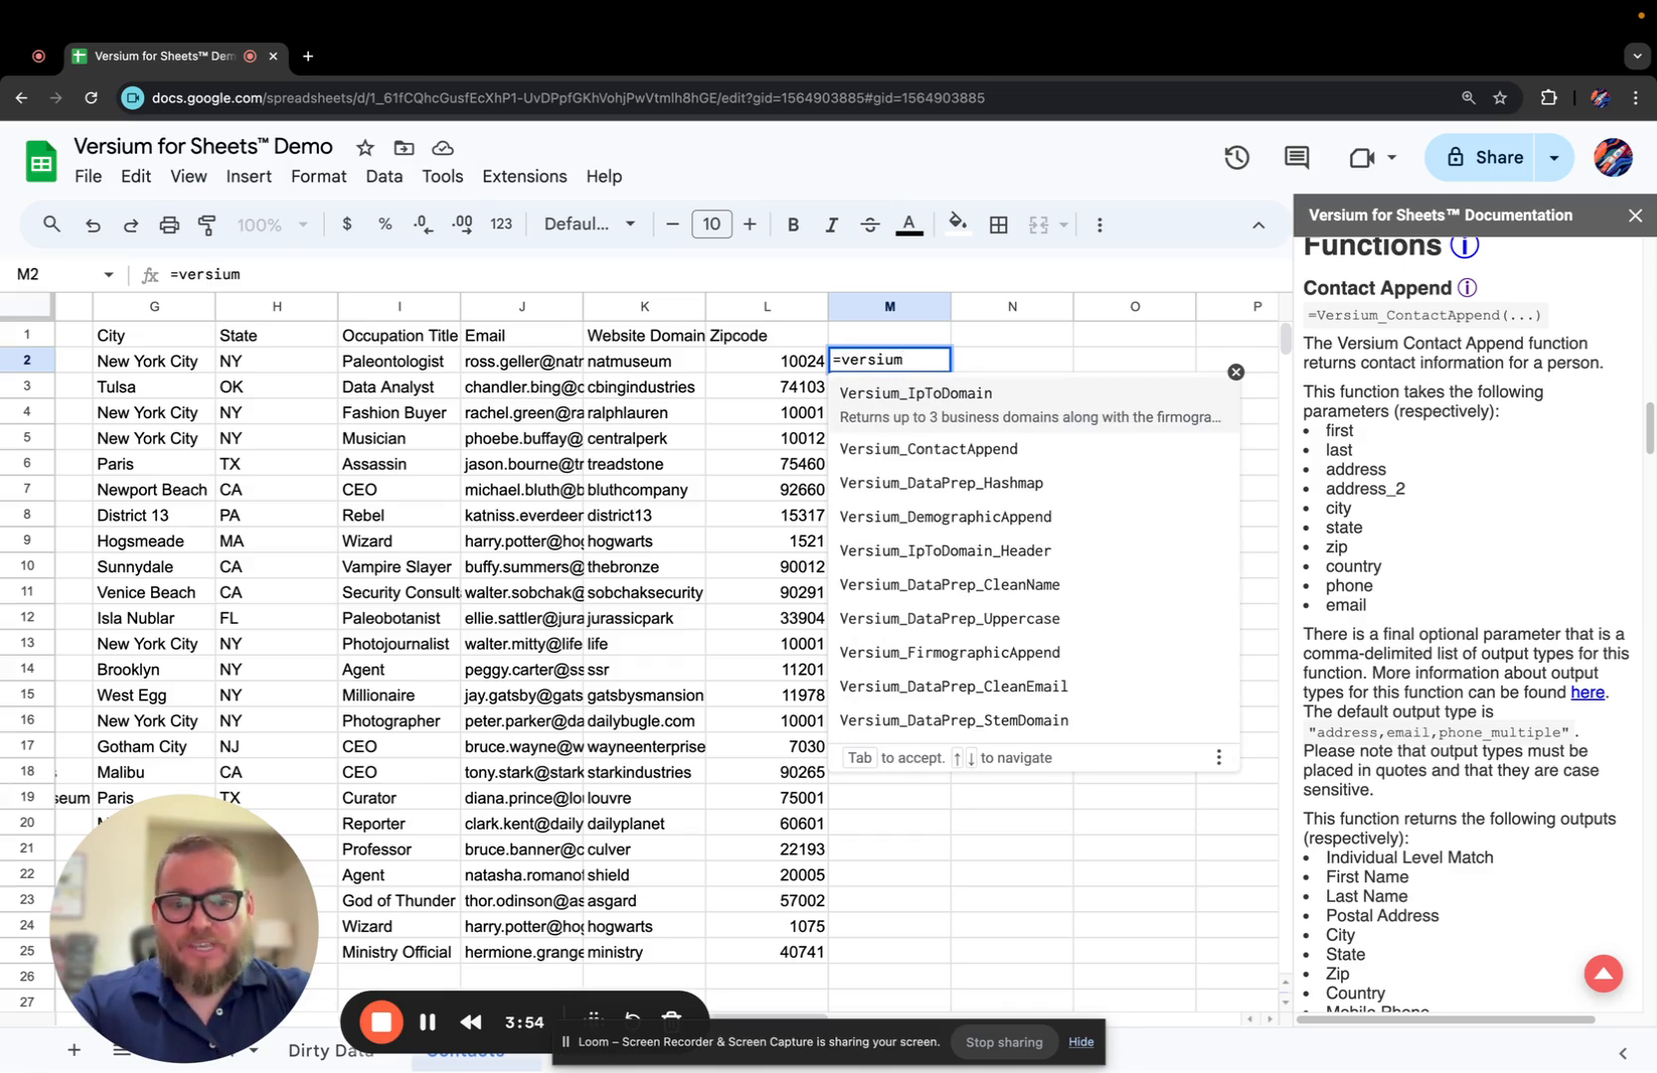
type("_")
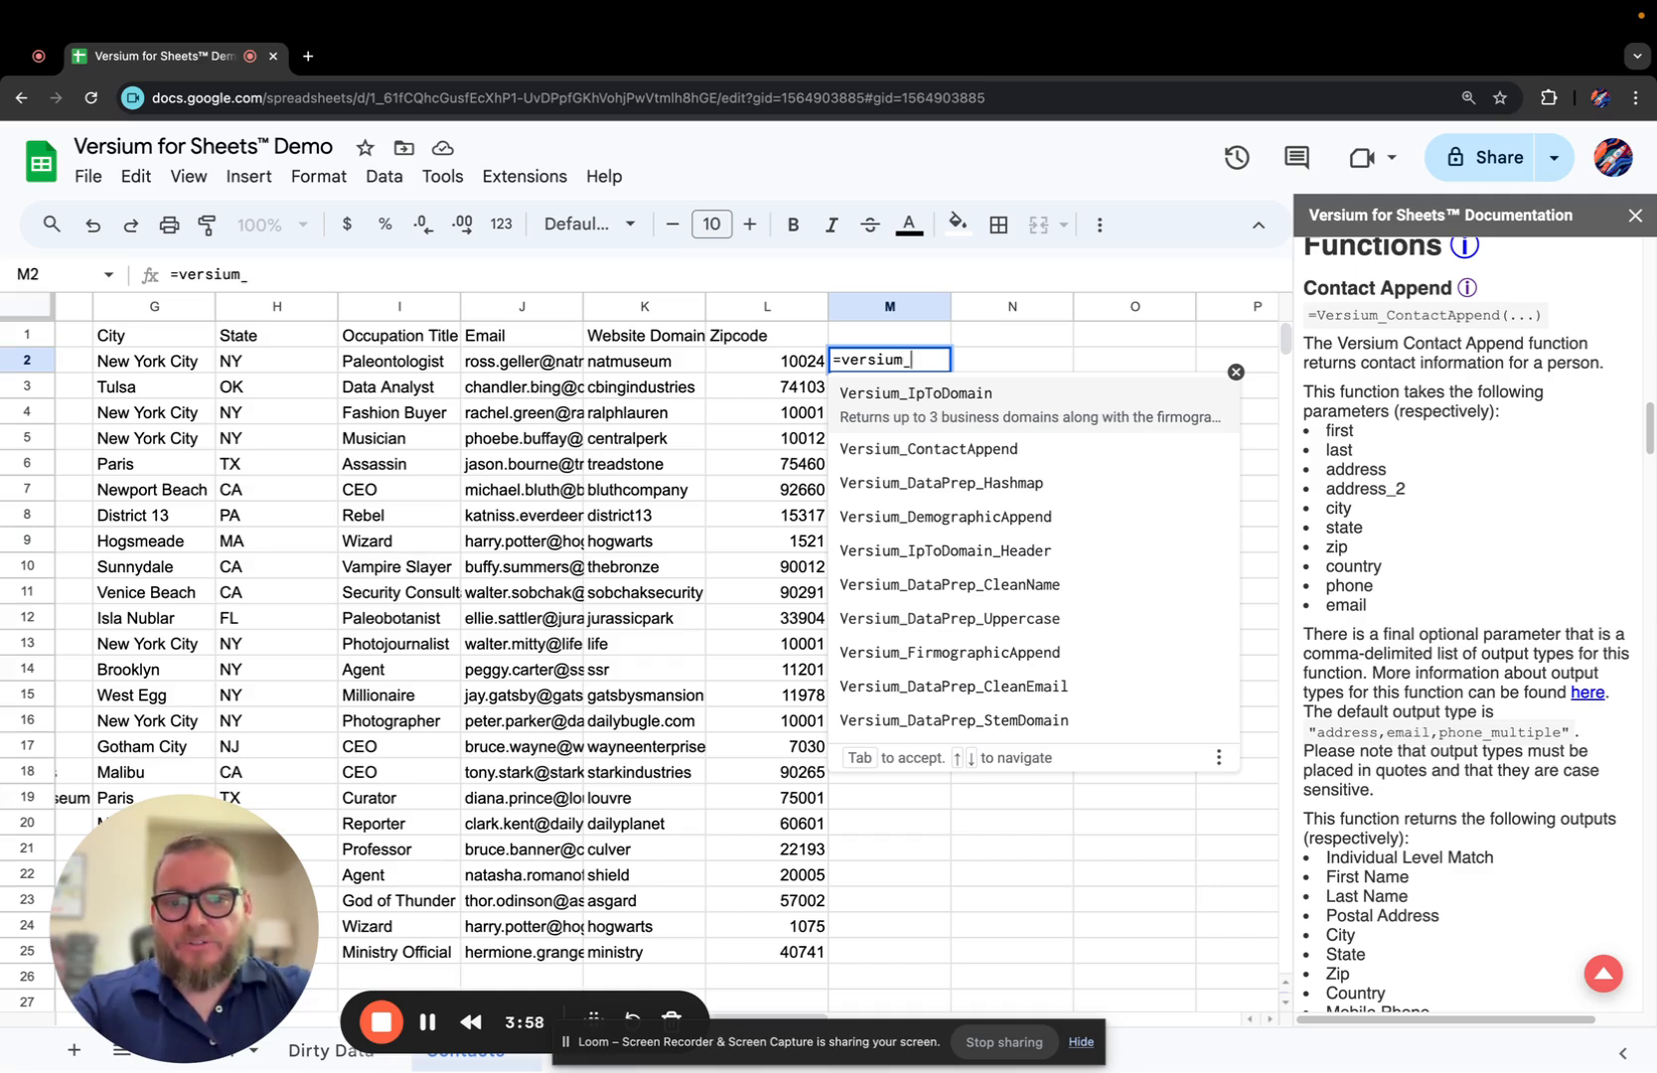
type("con")
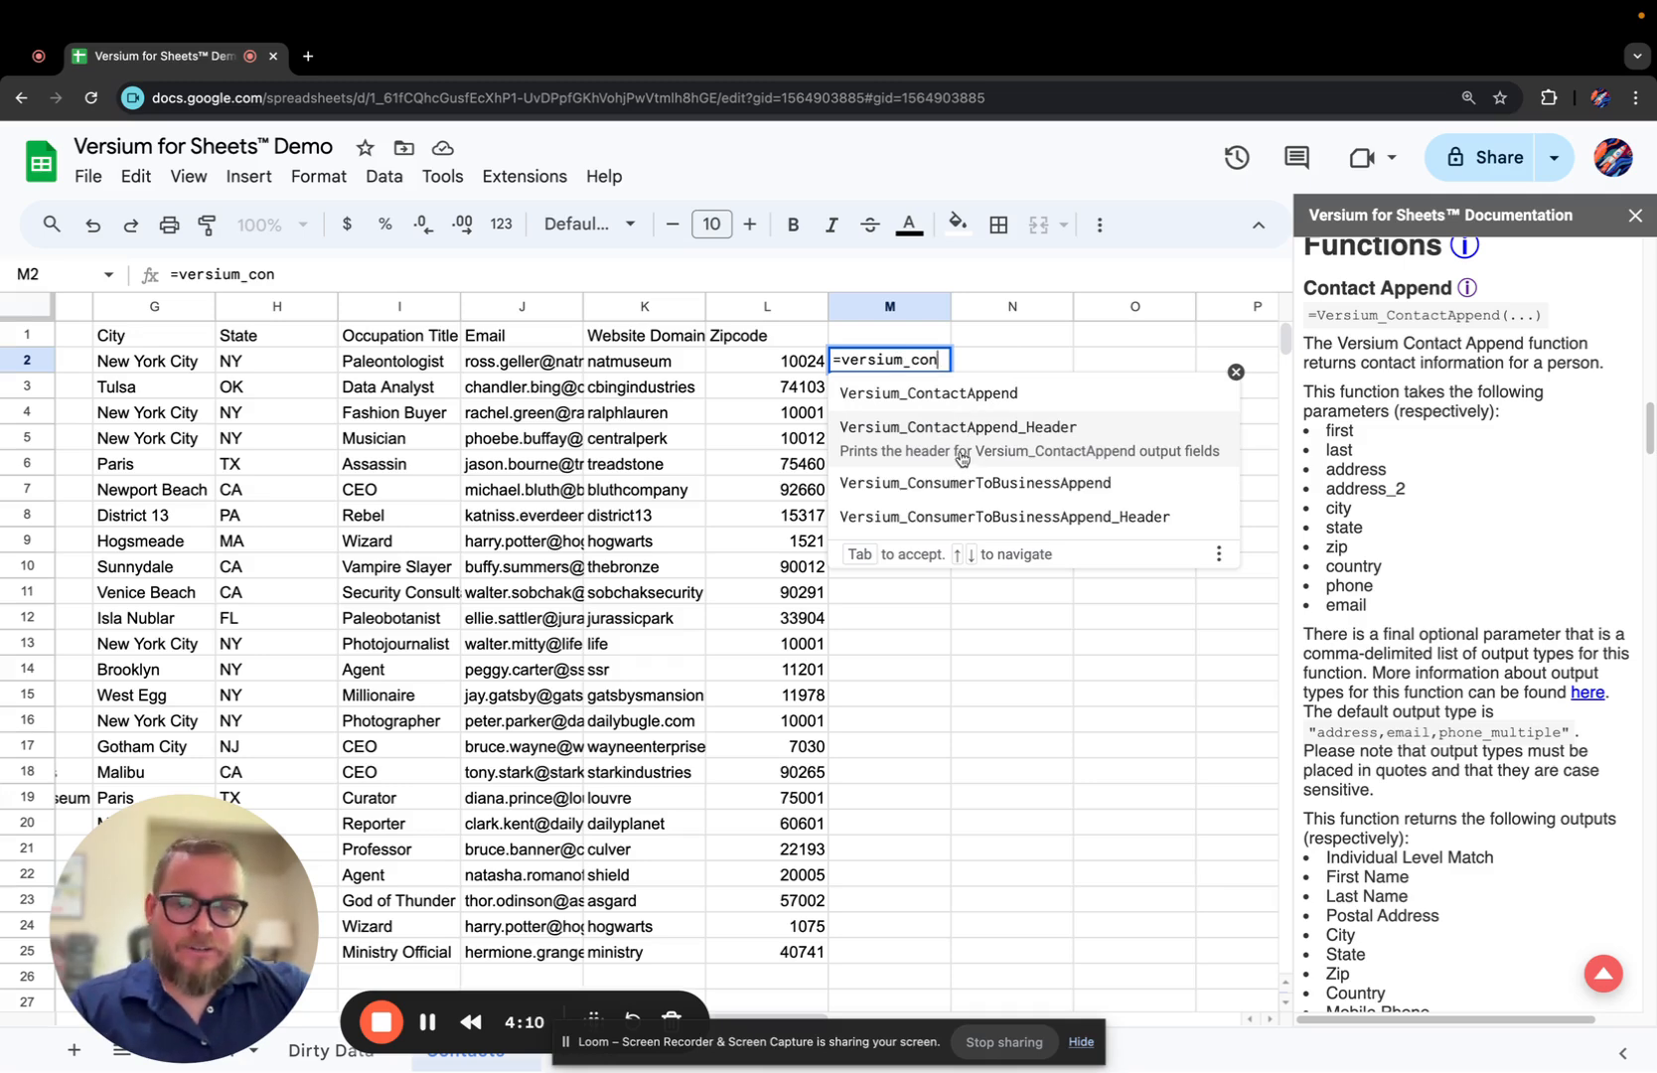
left_click(962, 400)
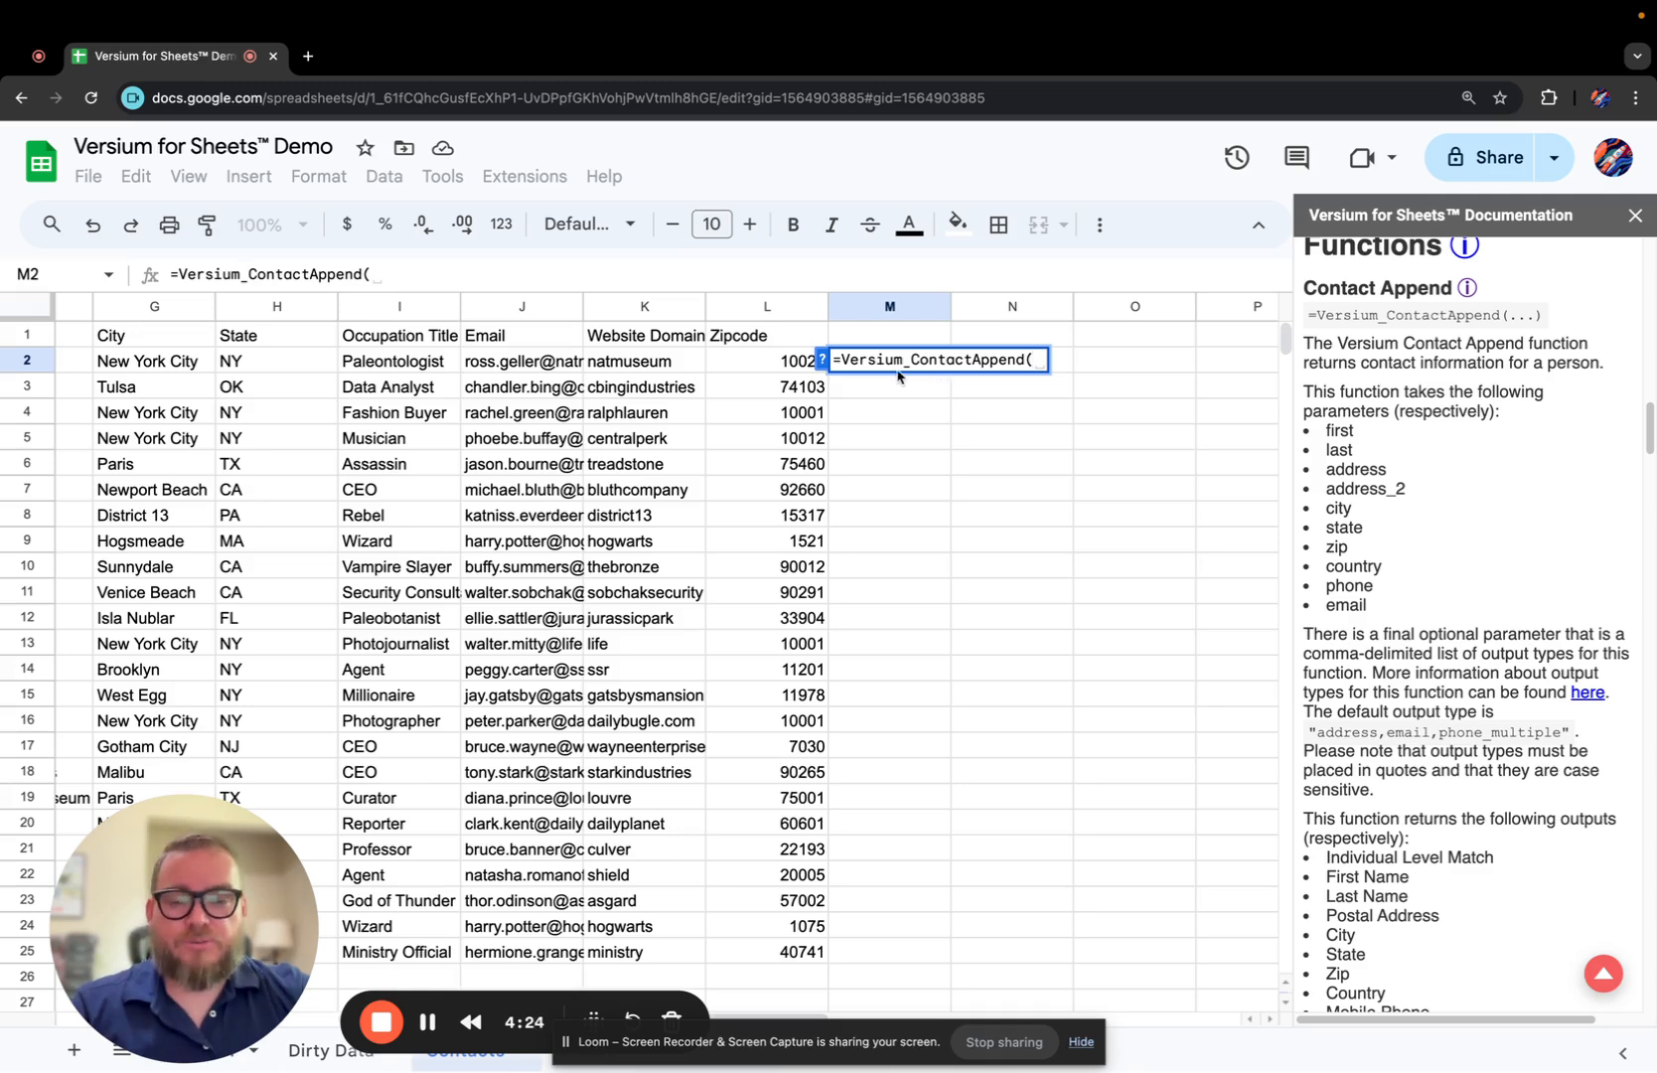
Show the expanded argument help for the Versium_ContactAppend function.
left_click(823, 362)
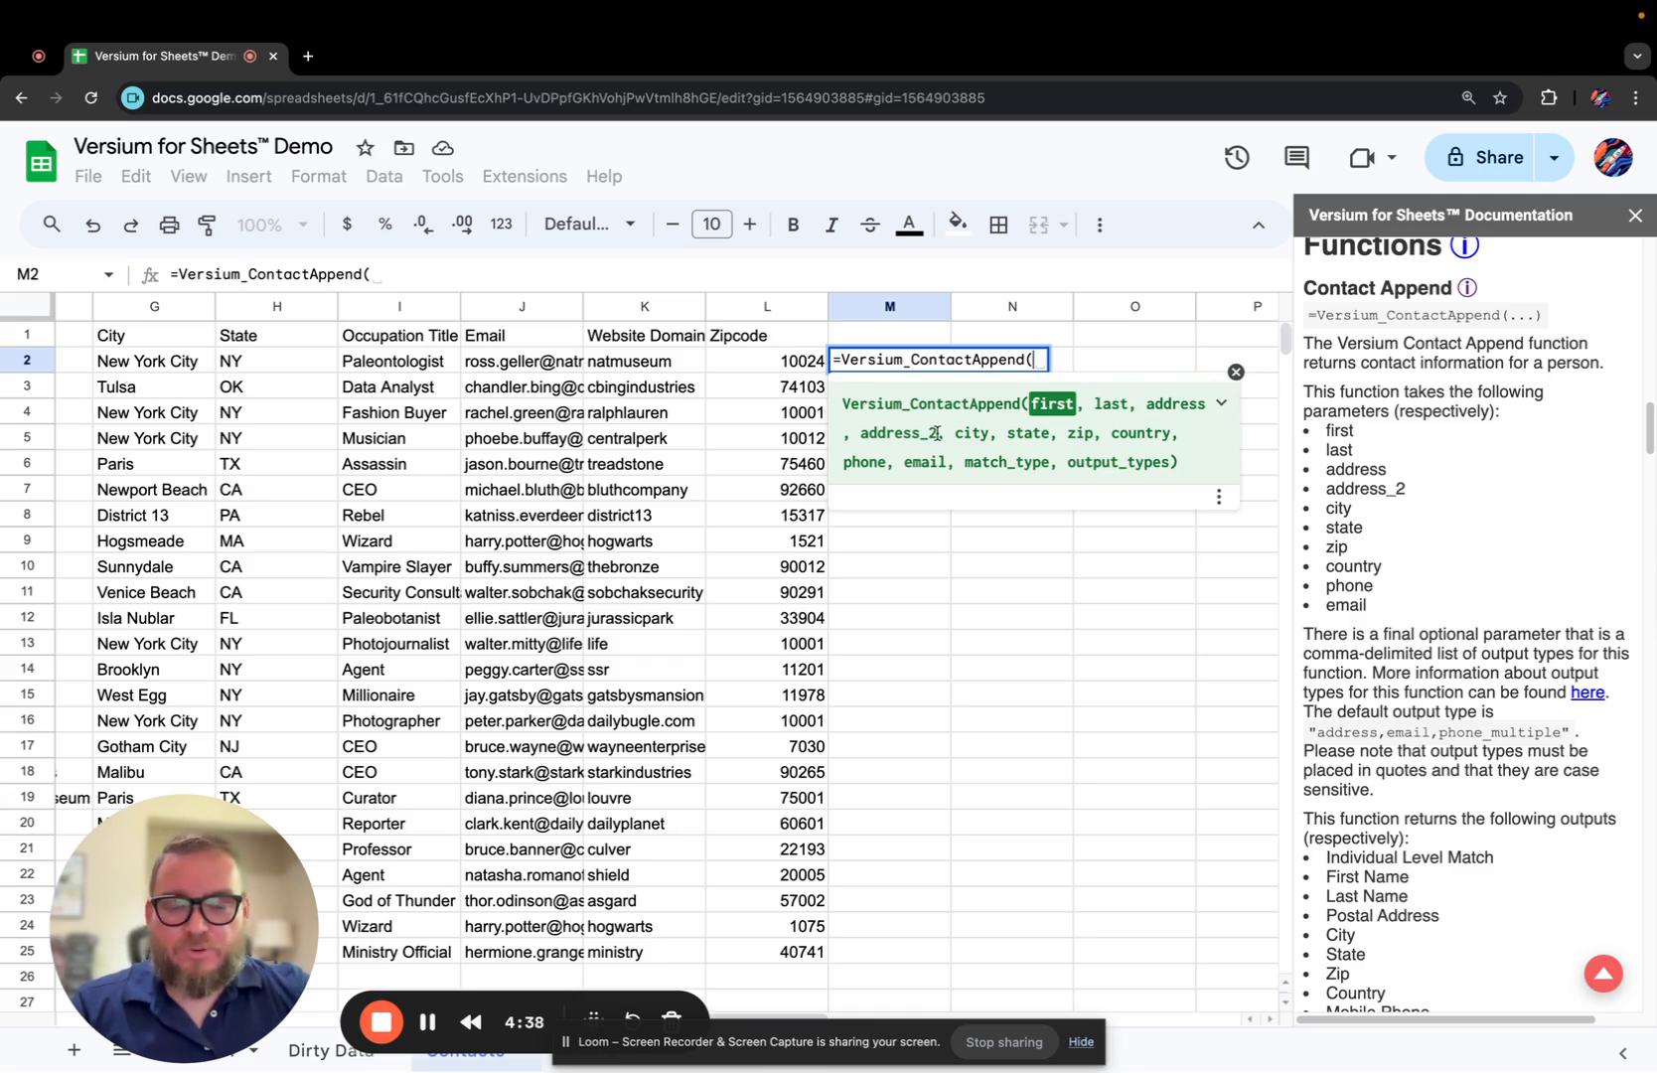
left_click(1221, 403)
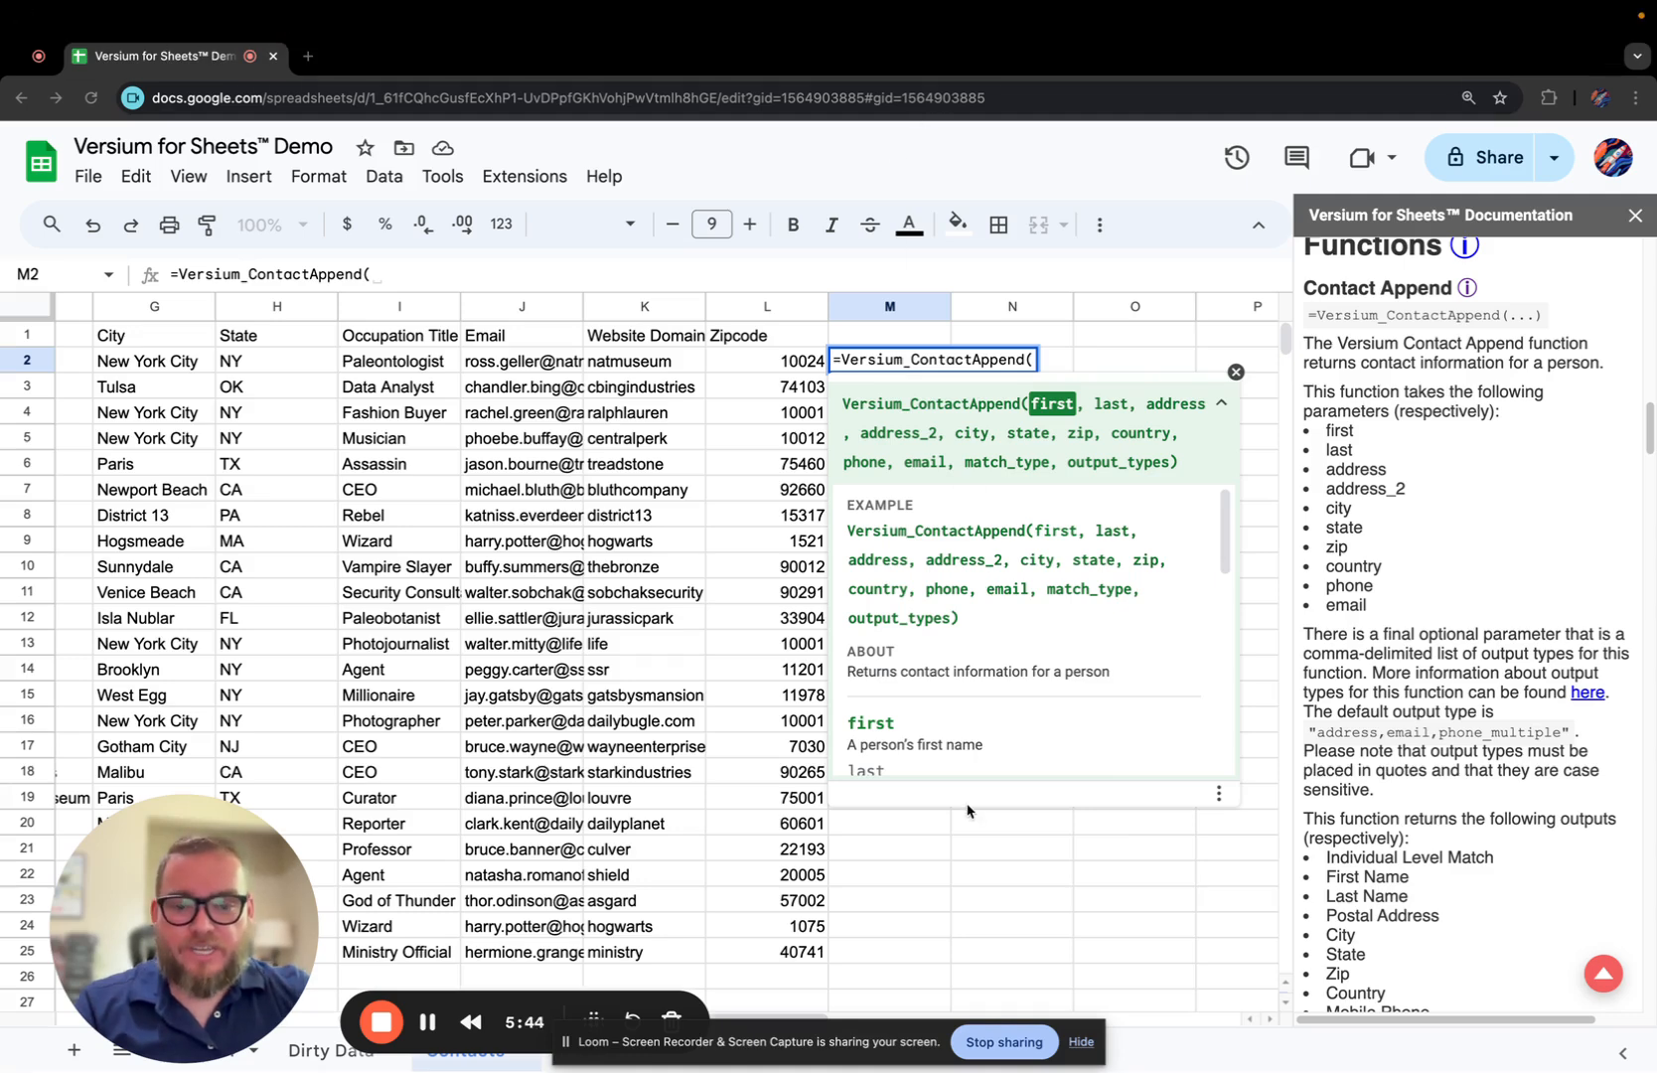
left_click(1081, 1041)
Supply A2 as the first-name argument and B2 as the last-name argument of the formula.
scroll(627, 1023, "left", 5)
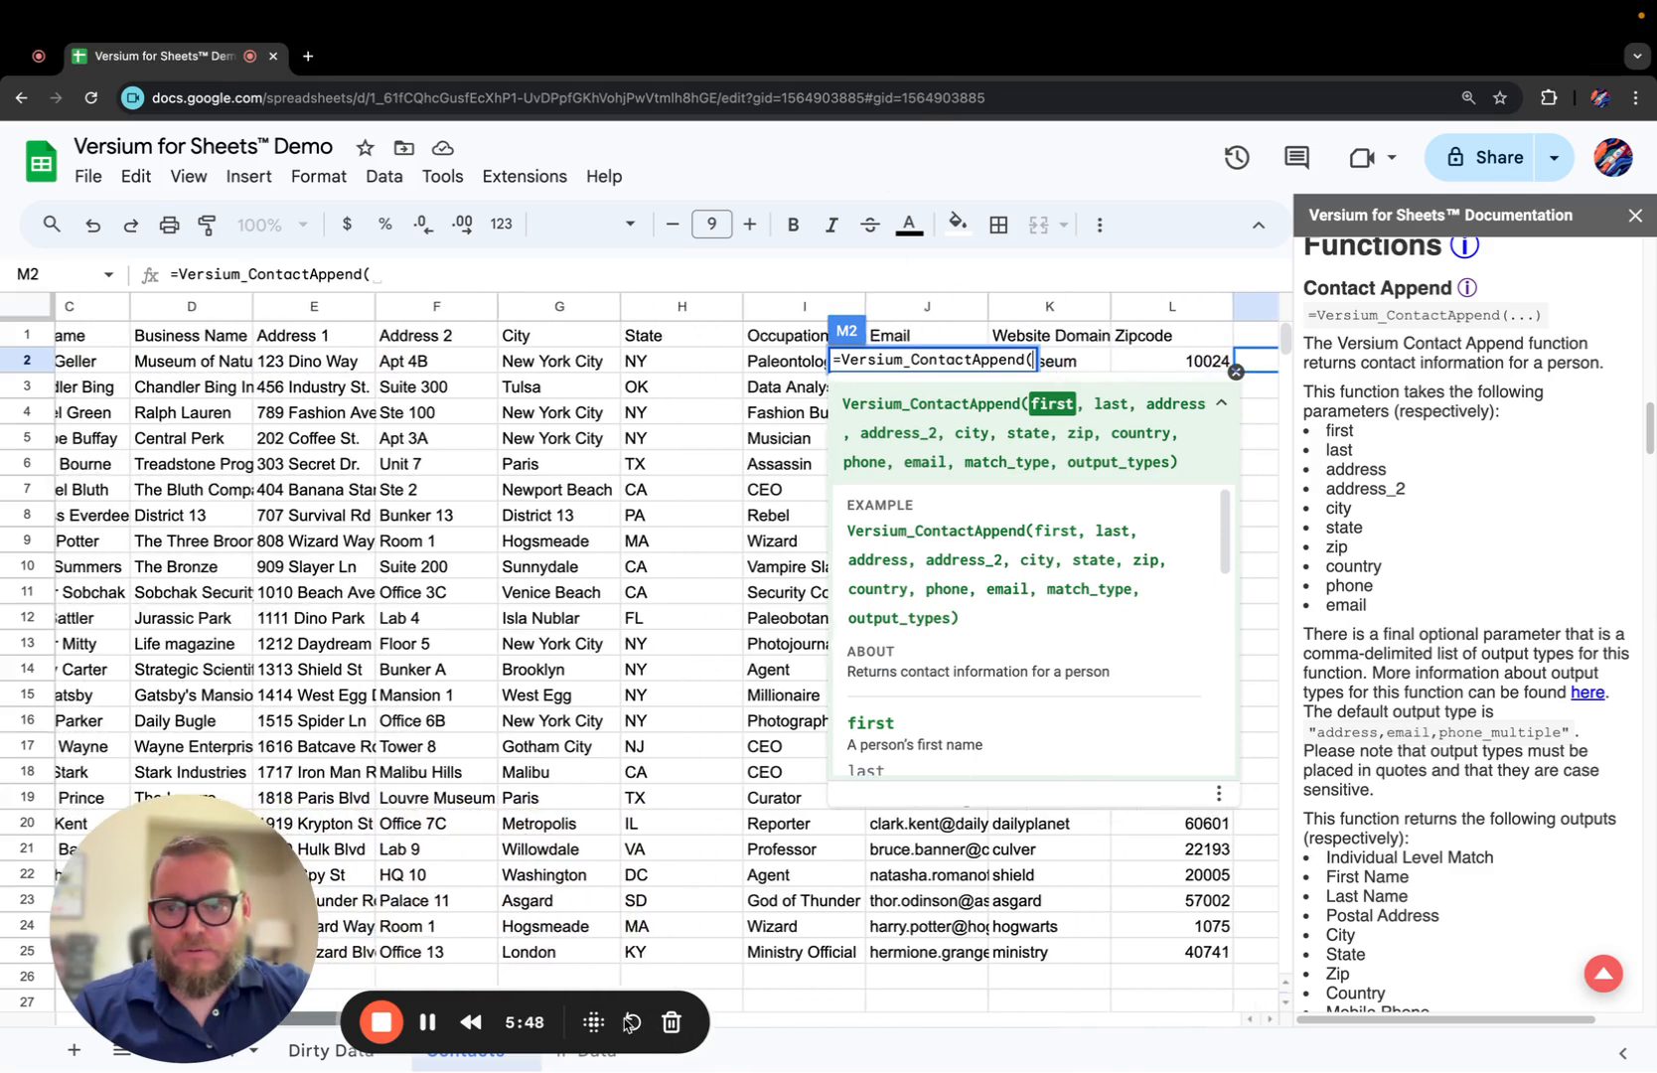
scroll(628, 1023, "left", 3)
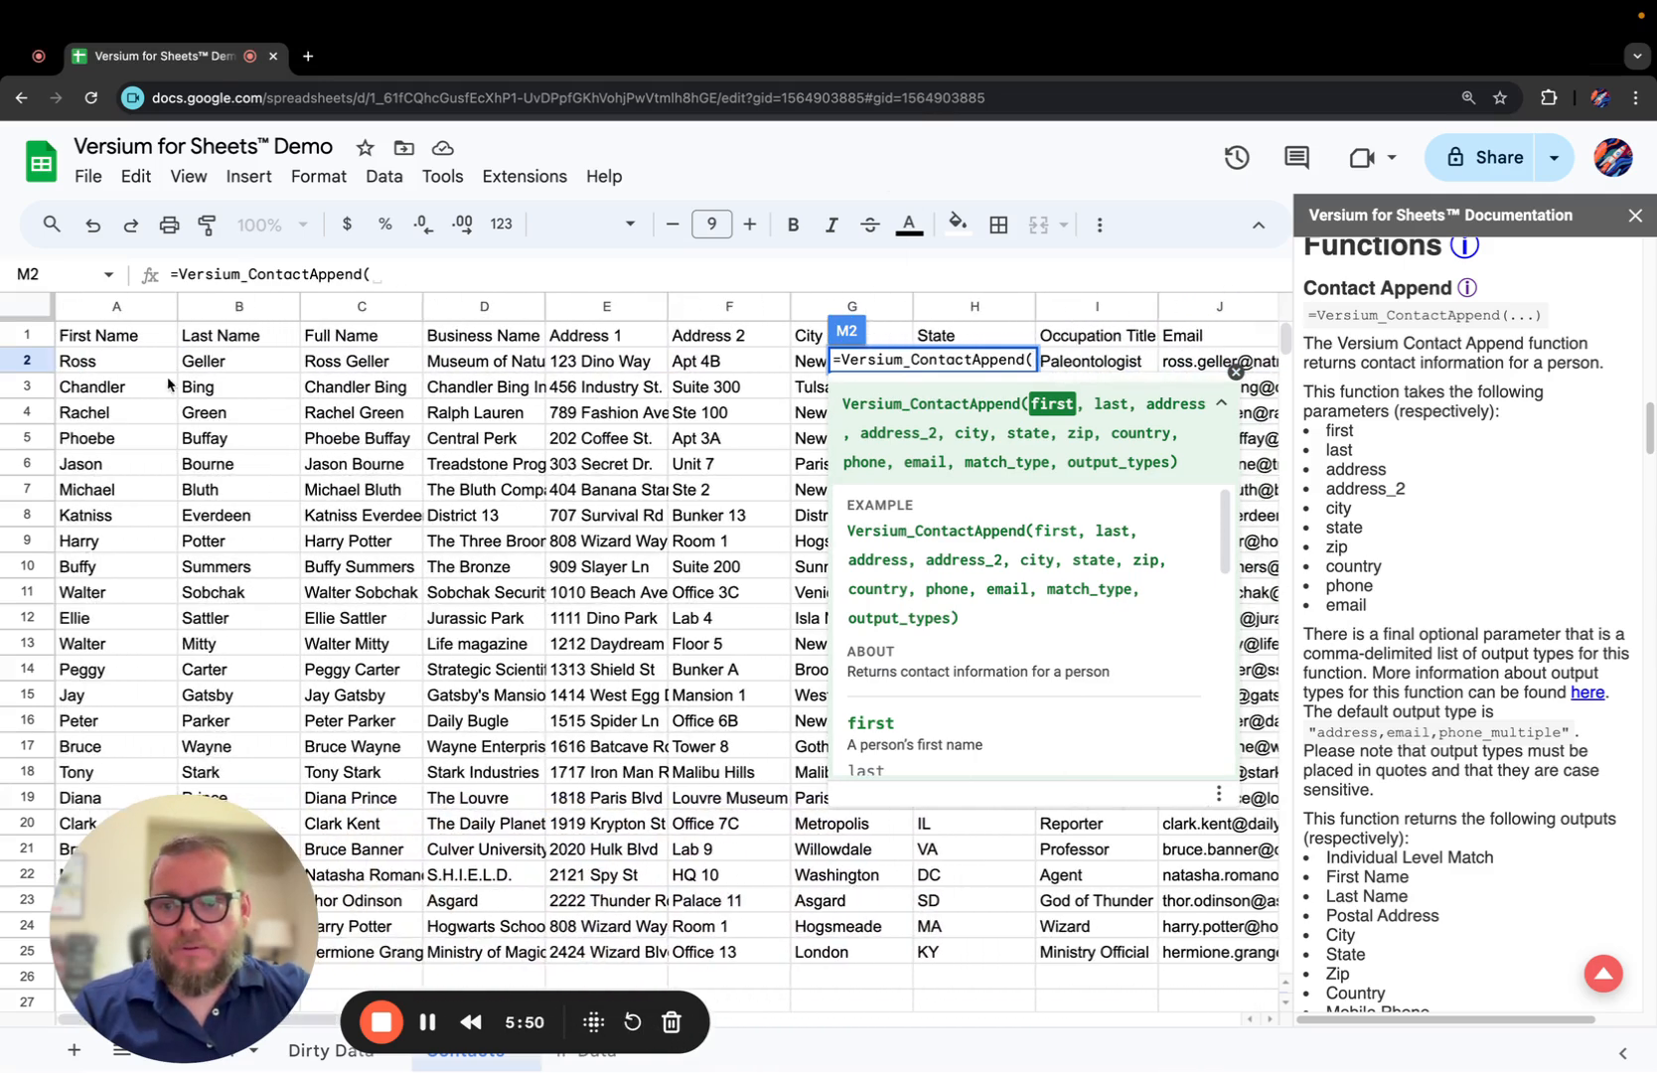
left_click(156, 369)
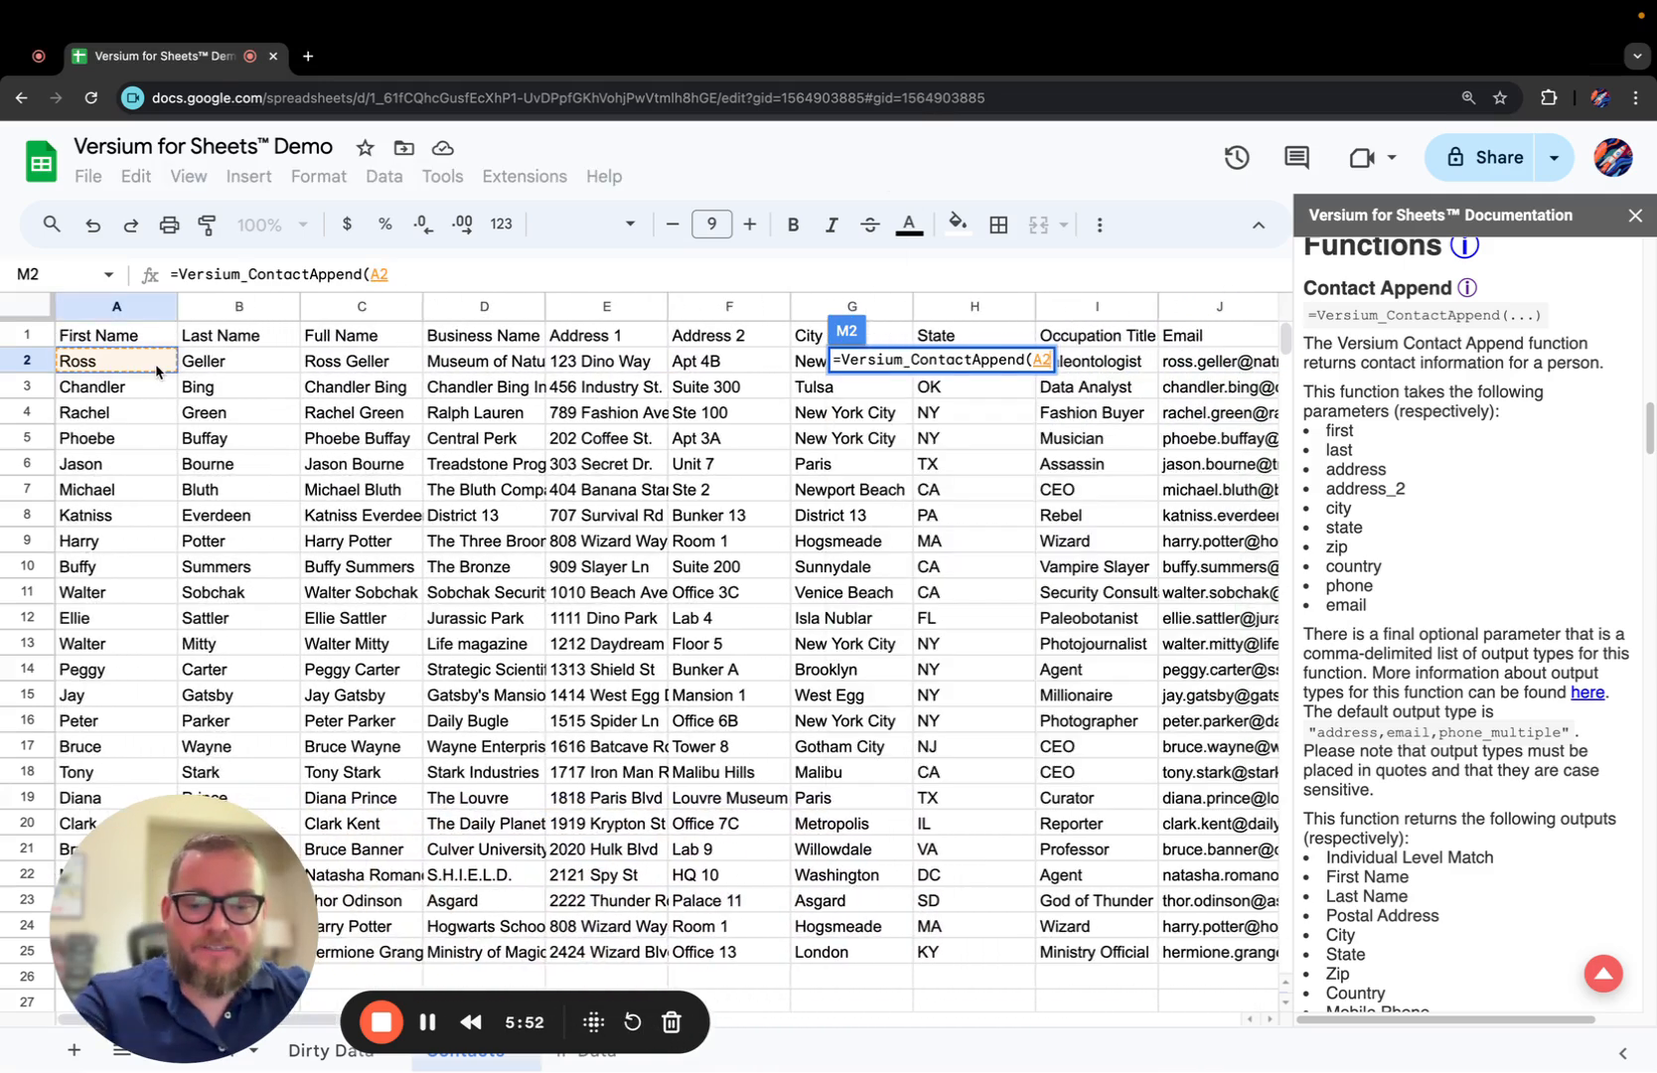
type(",")
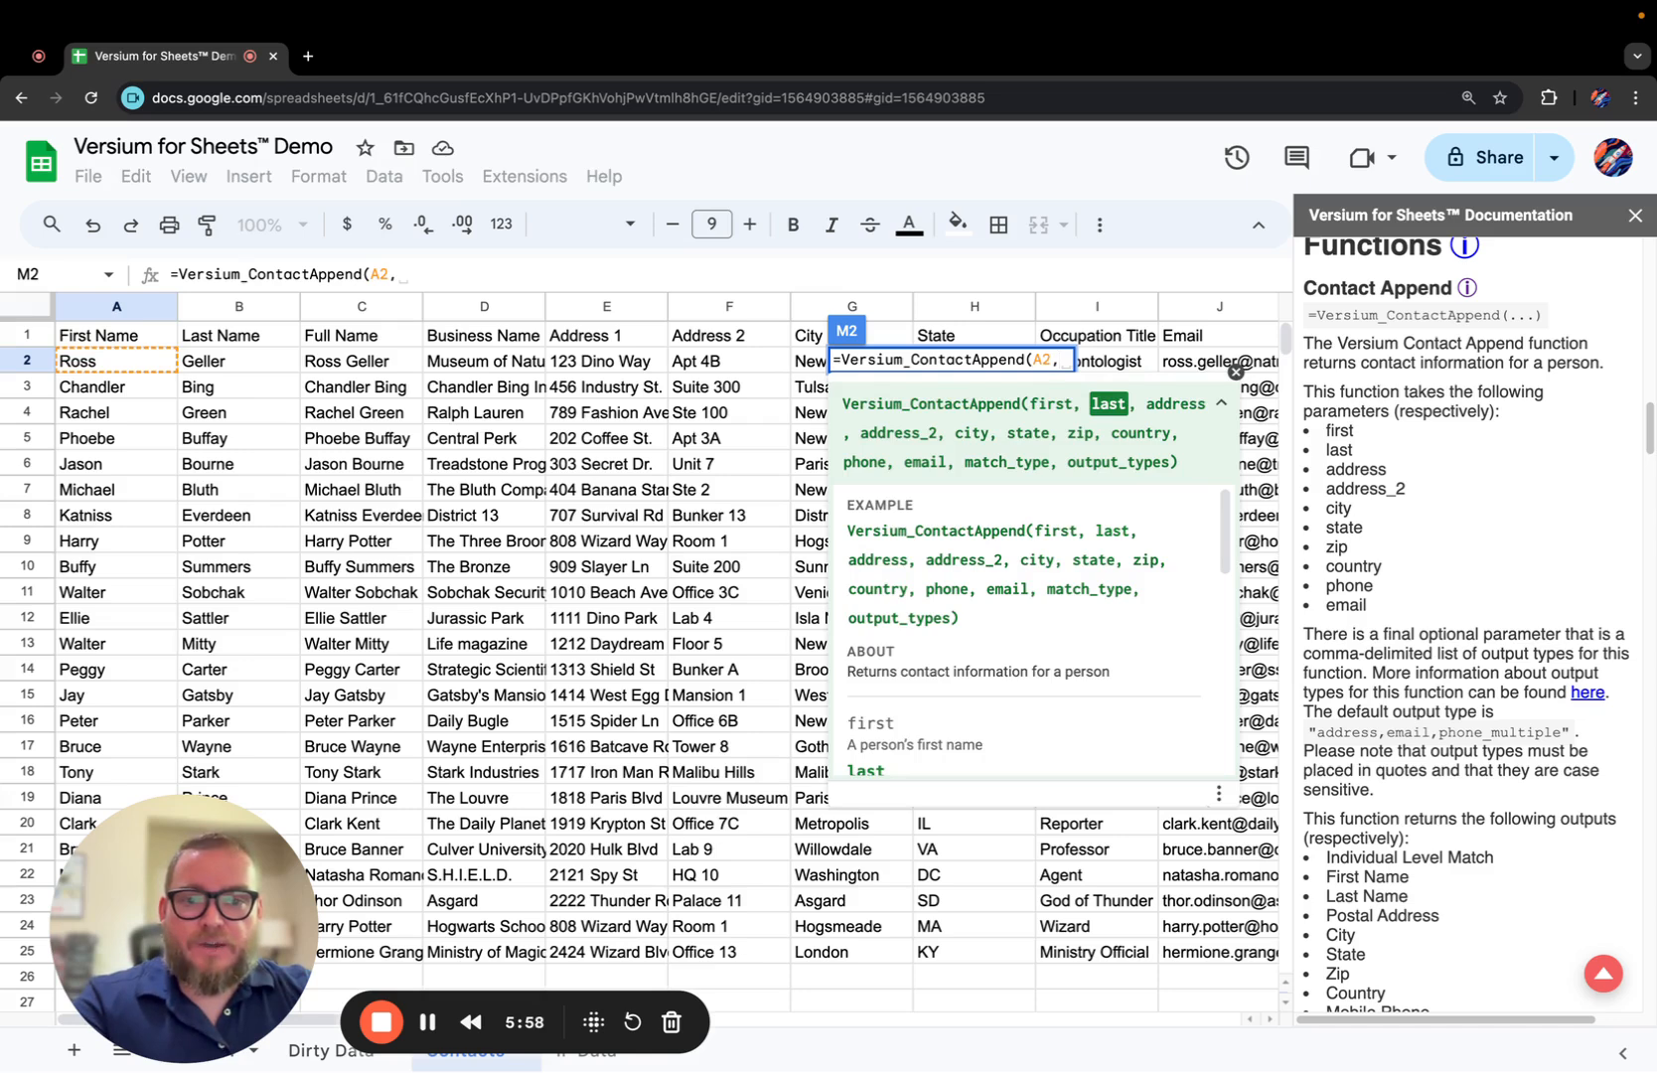
left_click(275, 364)
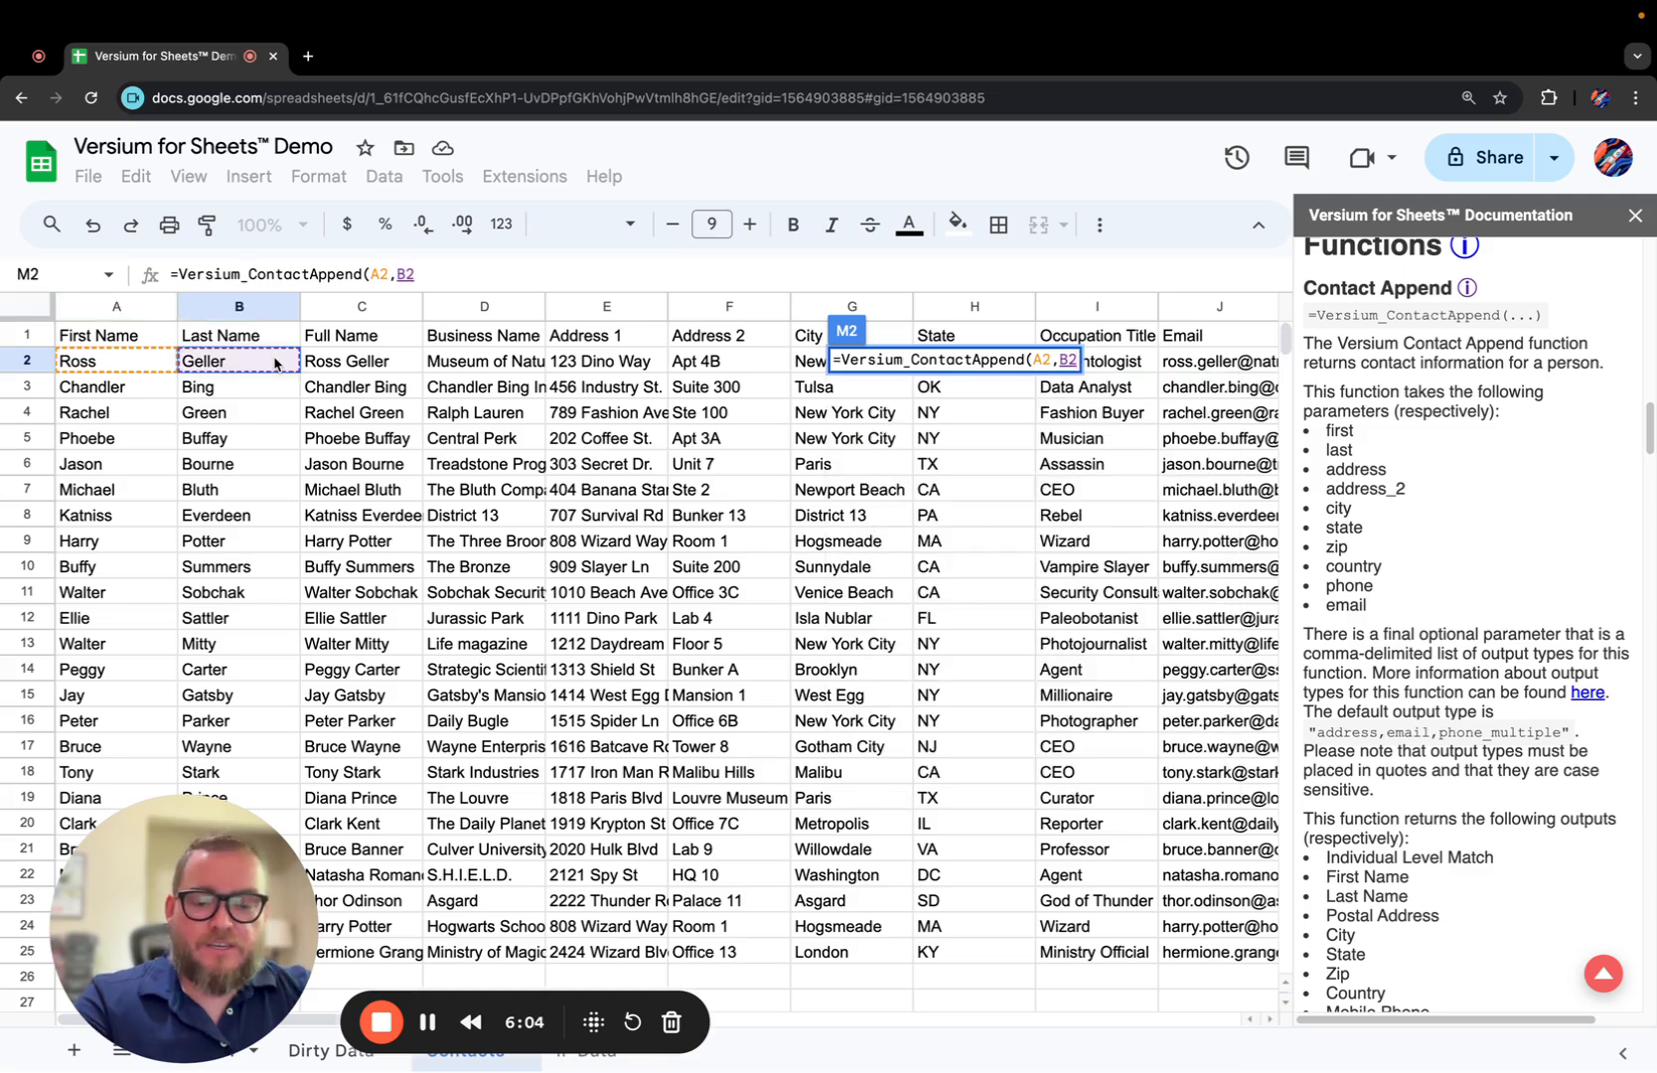
type(",")
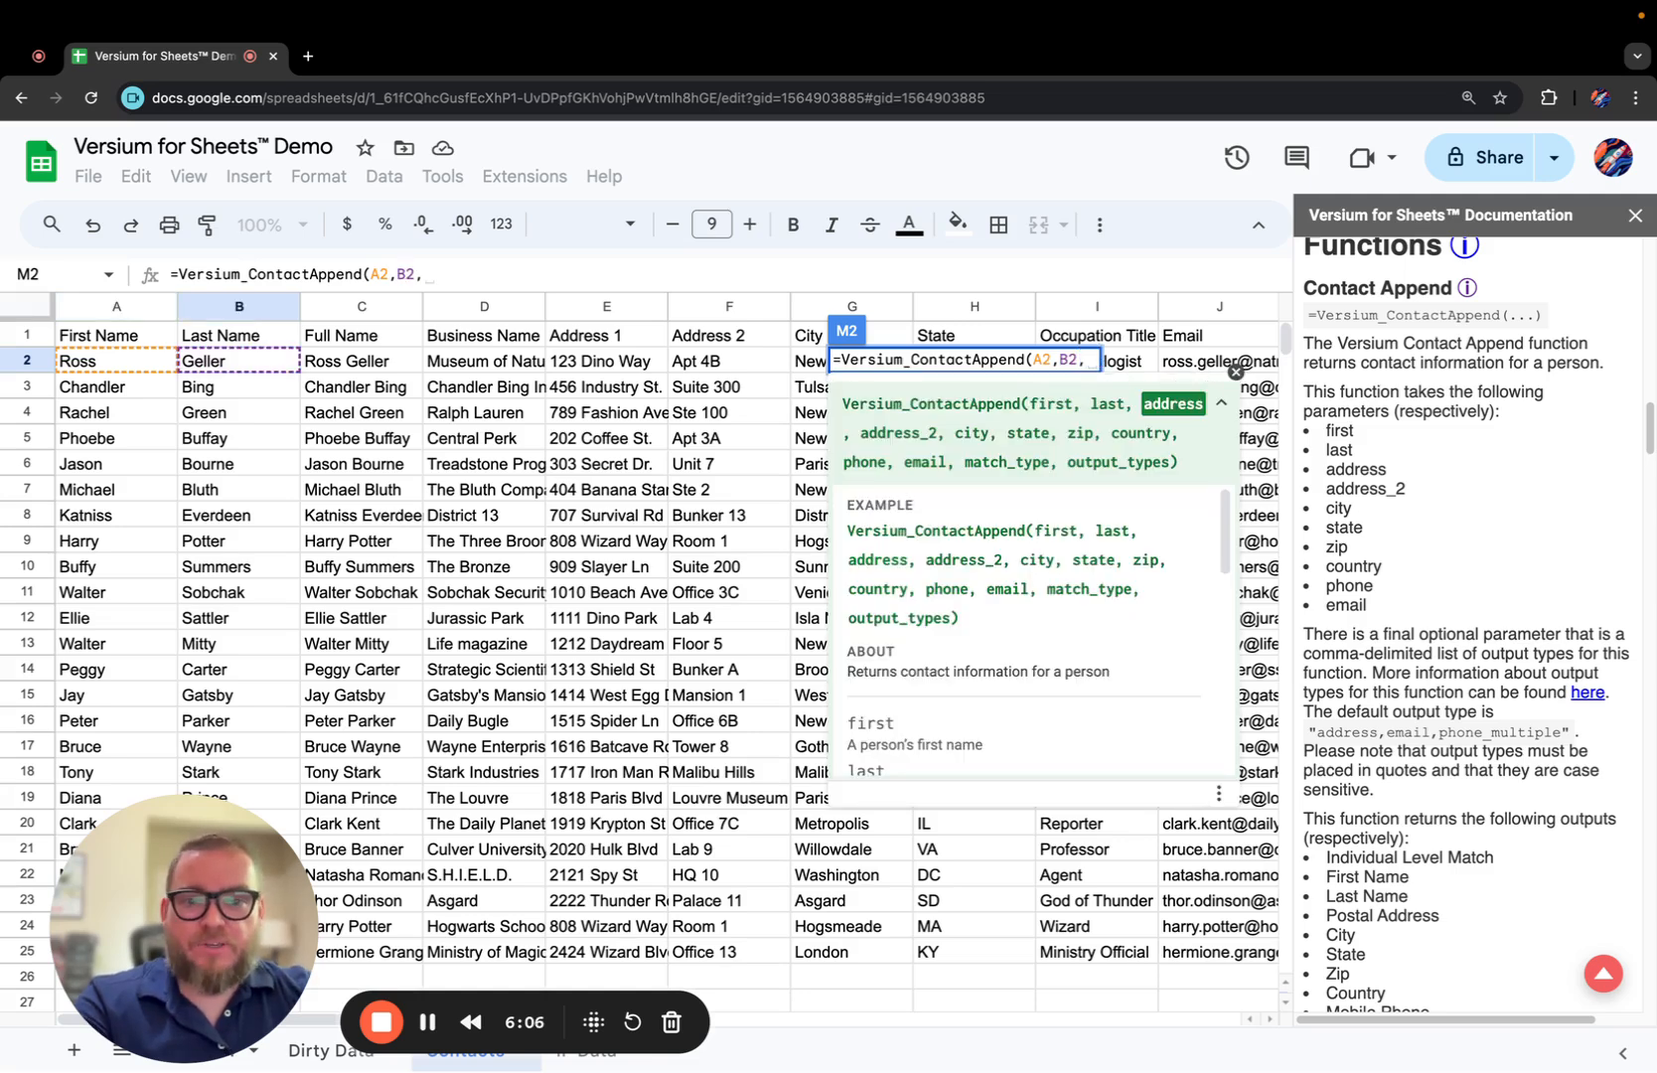
Supply E2 as the address argument and an empty string as the address_2 argument of the formula.
left_click(576, 365)
type(",")
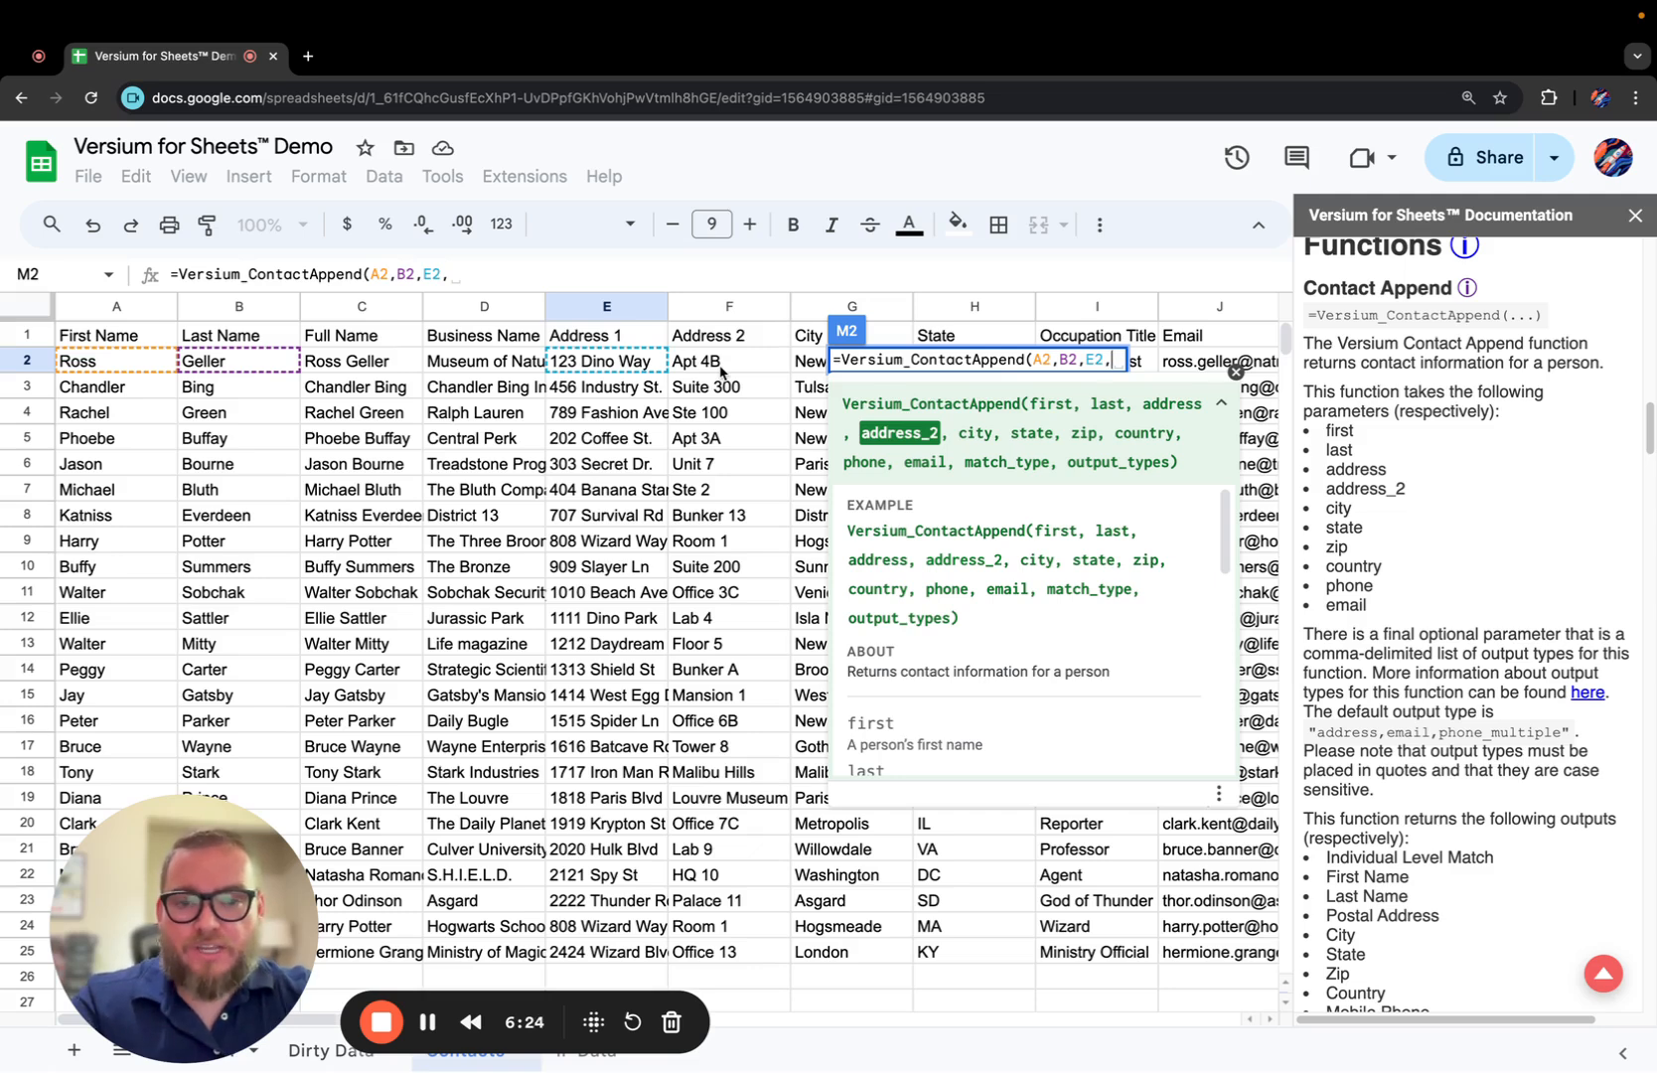
type("\"\"")
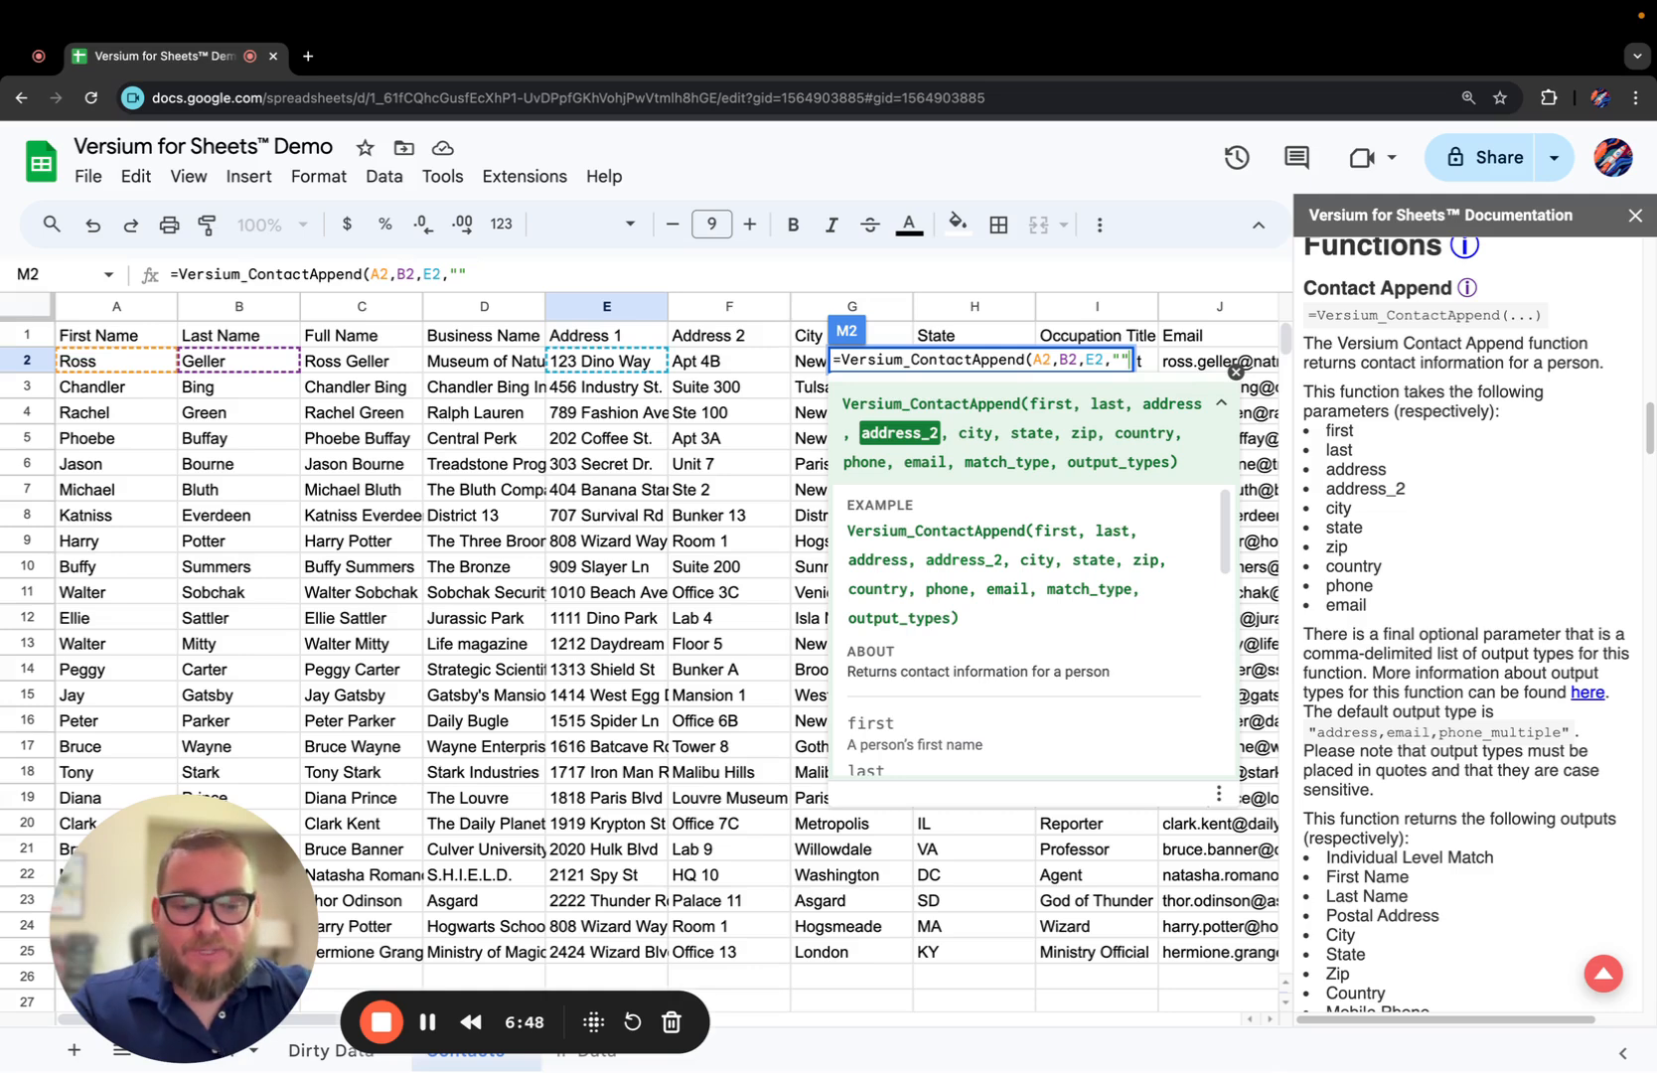
type(",")
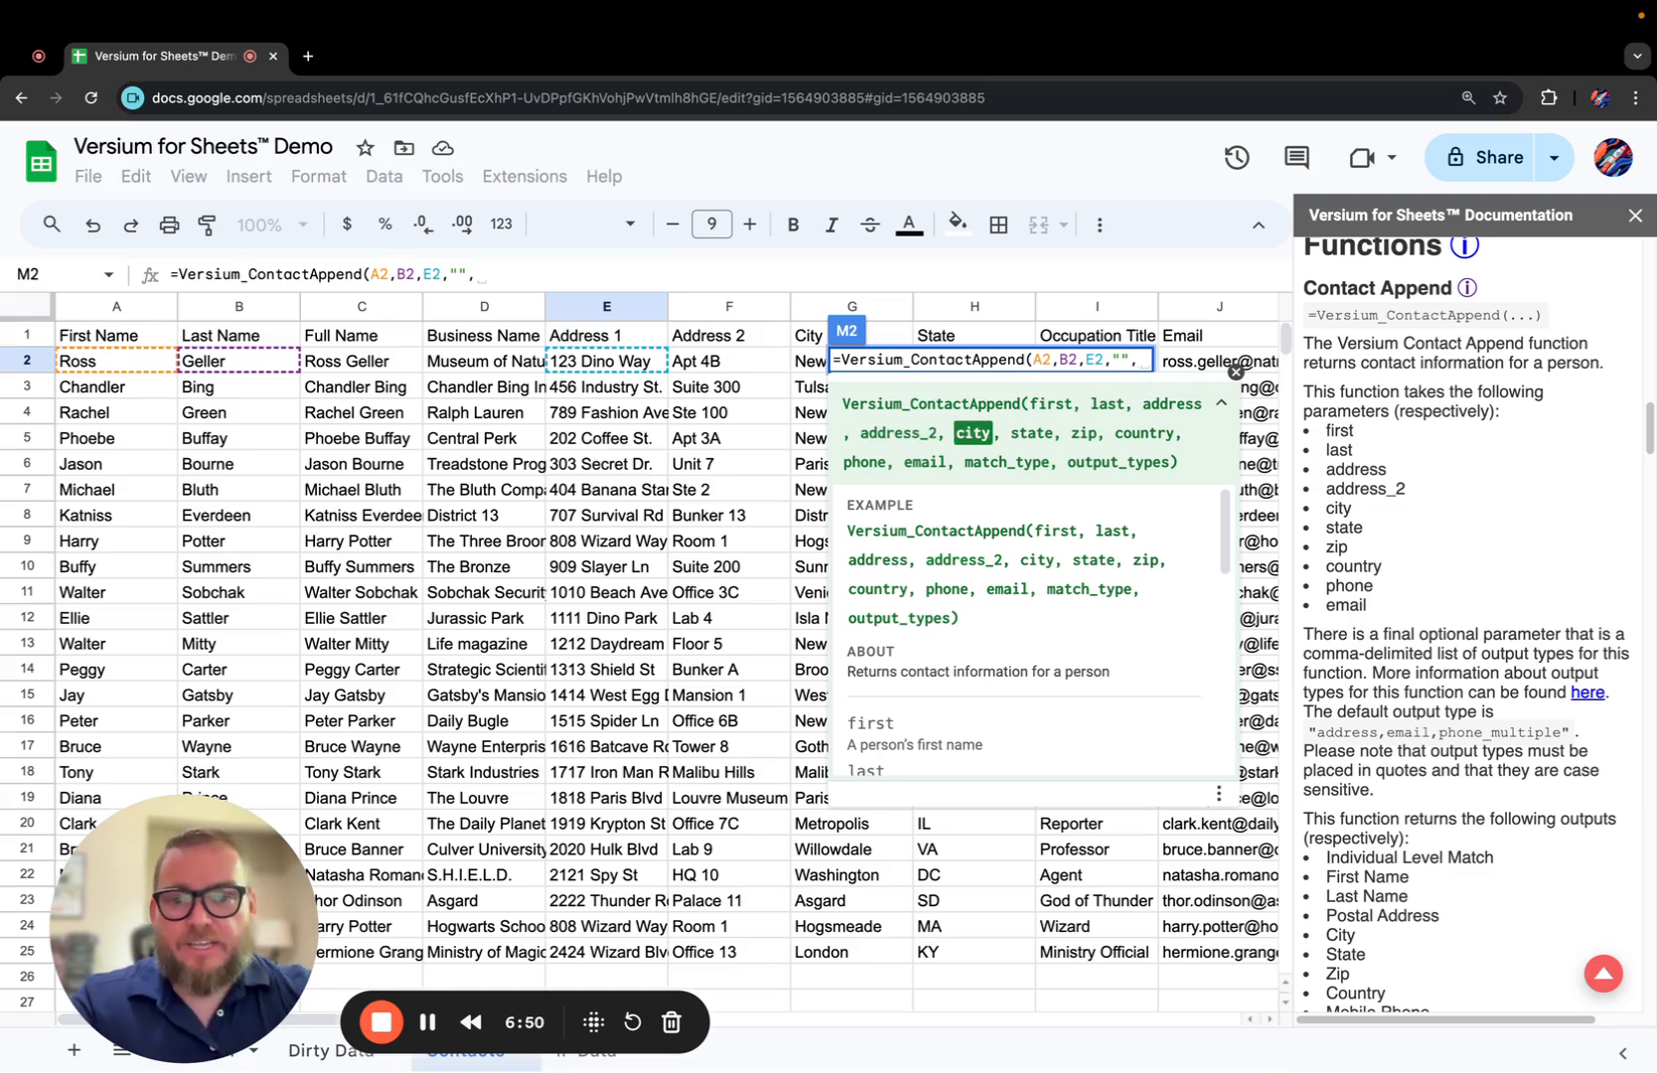
Supply G2 as the city argument and H2 as the state argument of the formula.
left_click(804, 368)
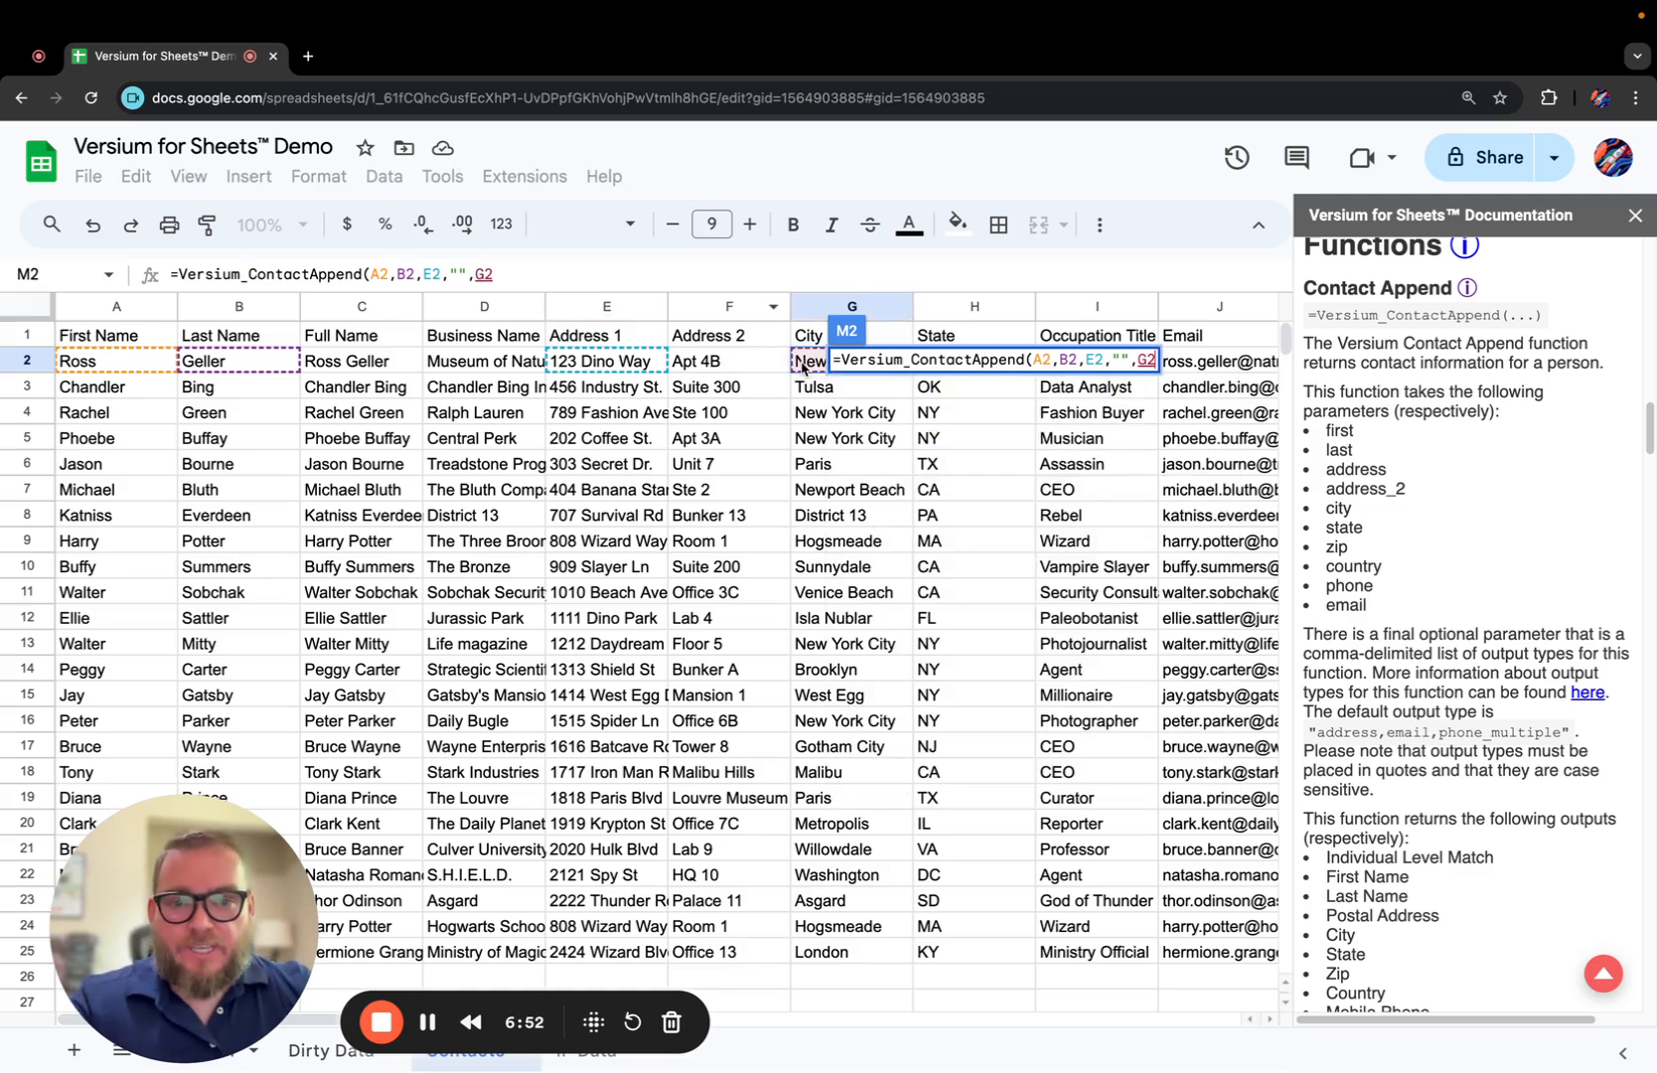
type(",")
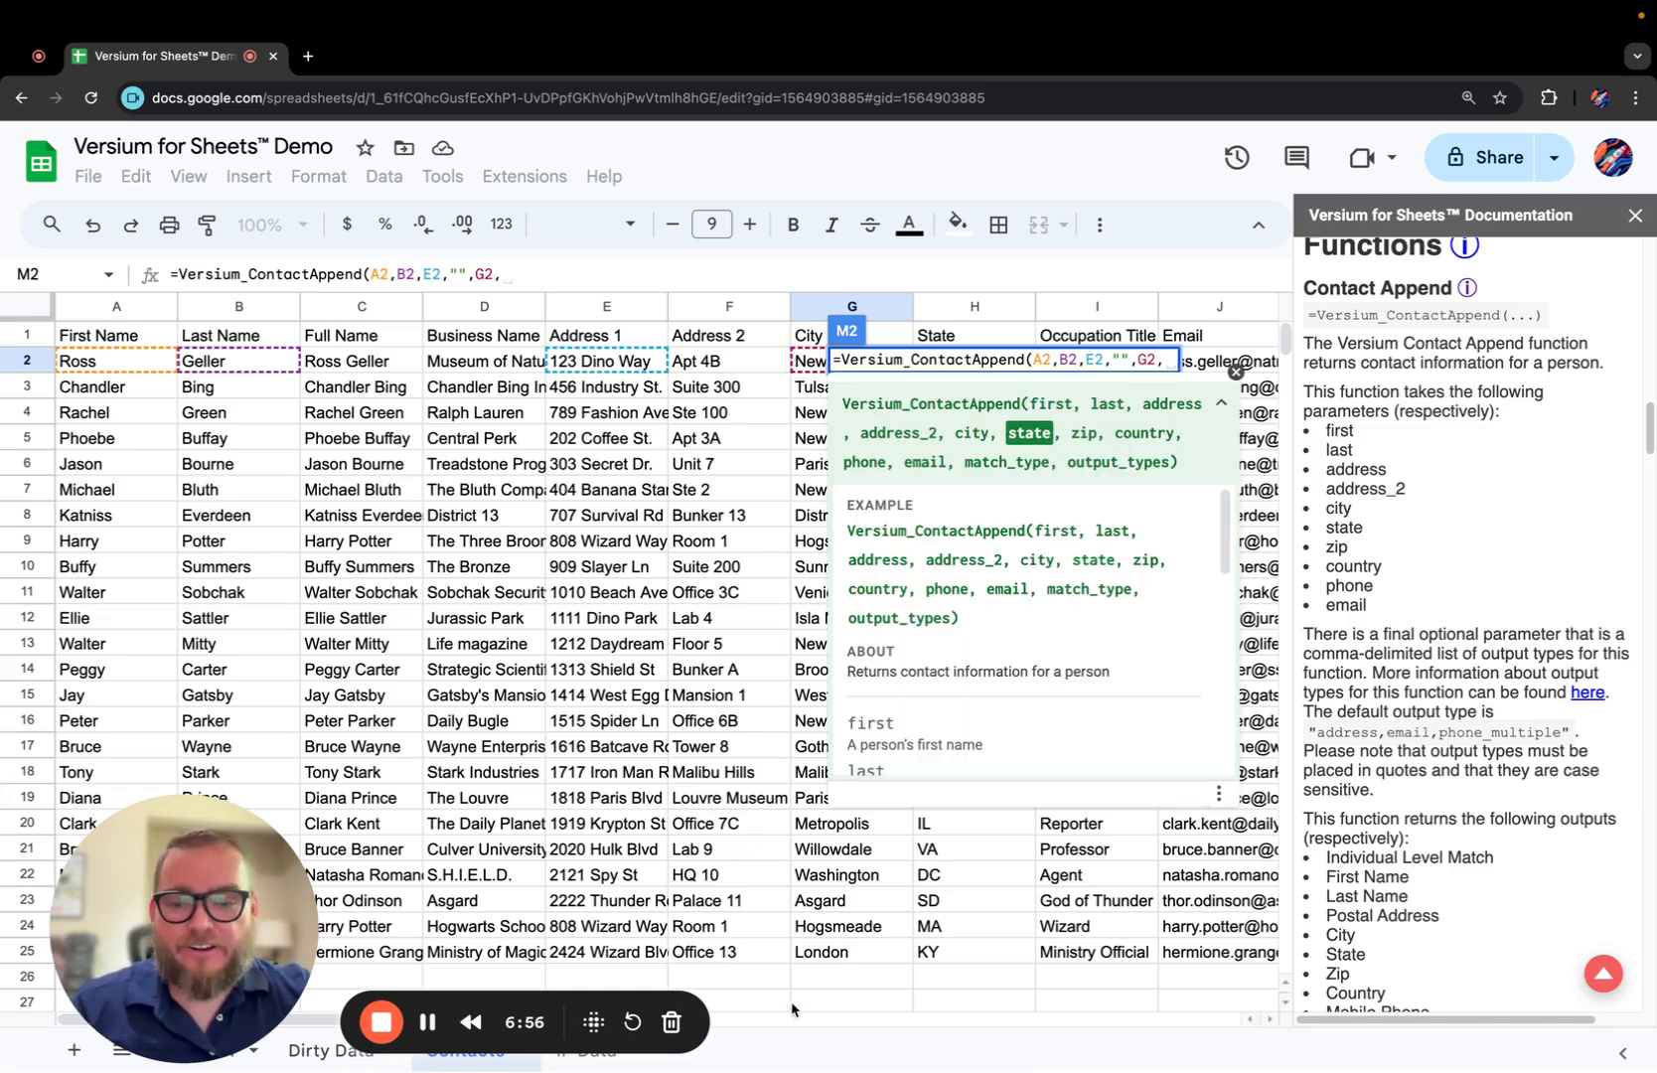
left_click(1268, 1020)
scroll(1269, 1025, "right", 5)
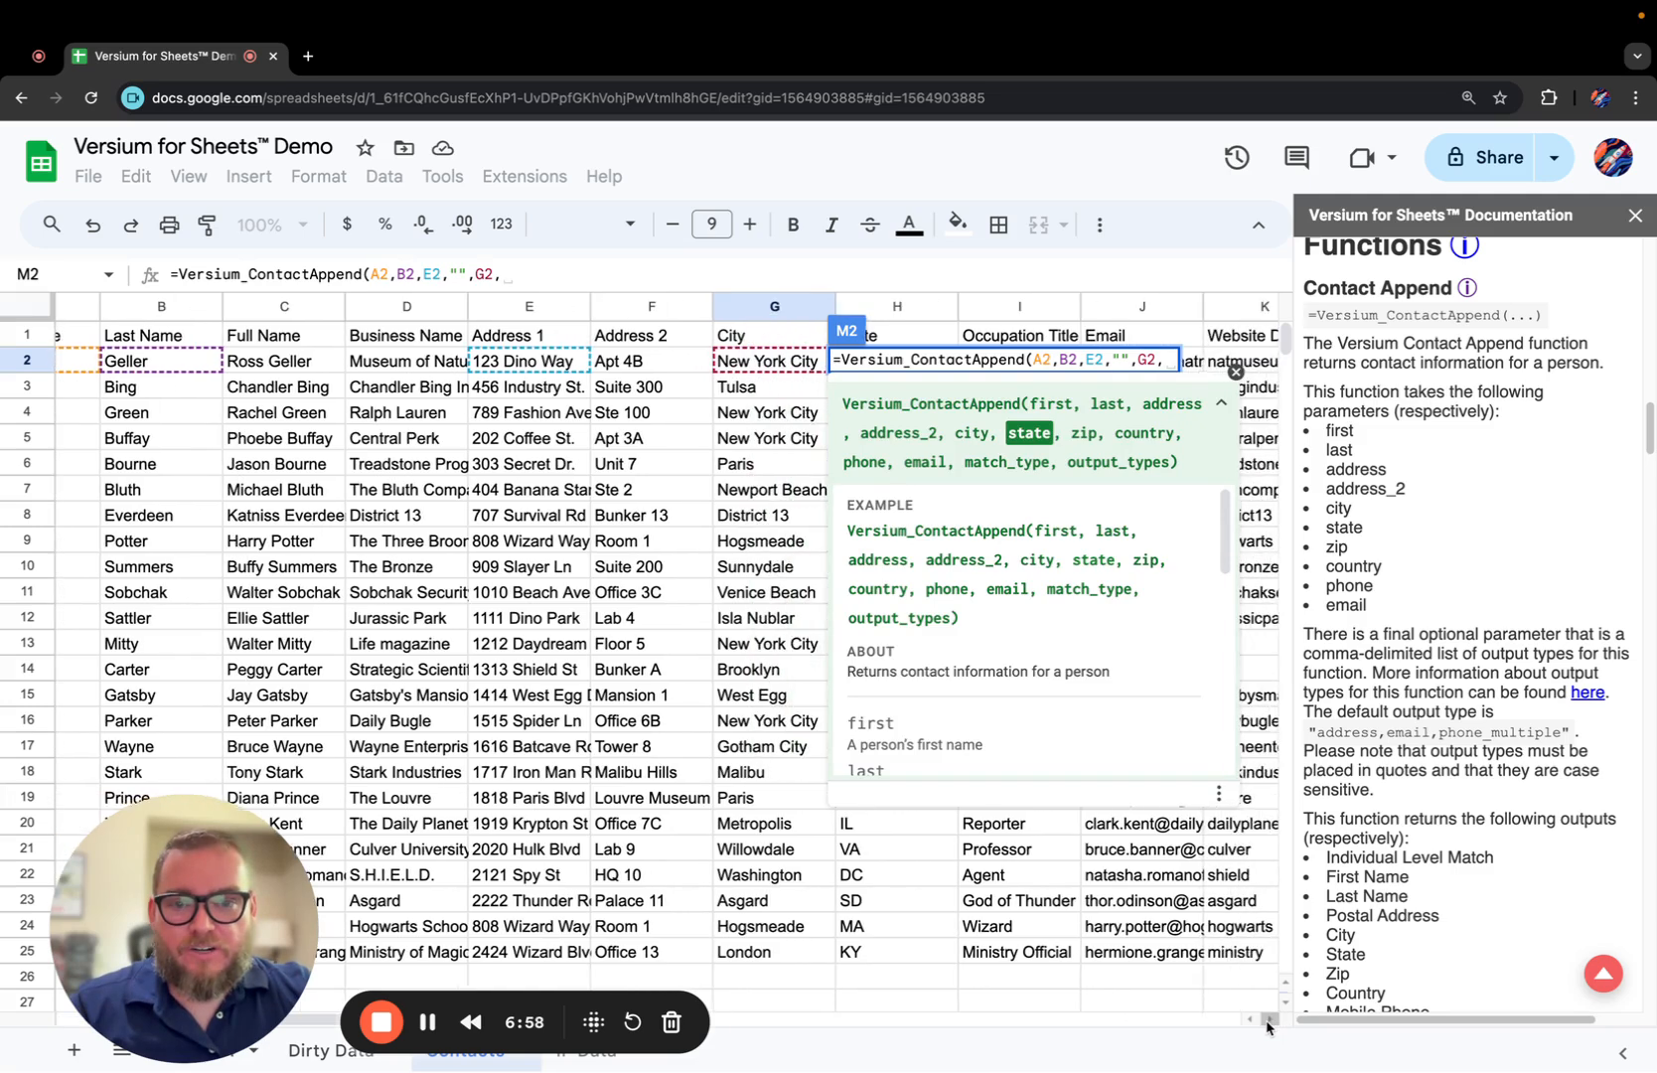
left_click(769, 361)
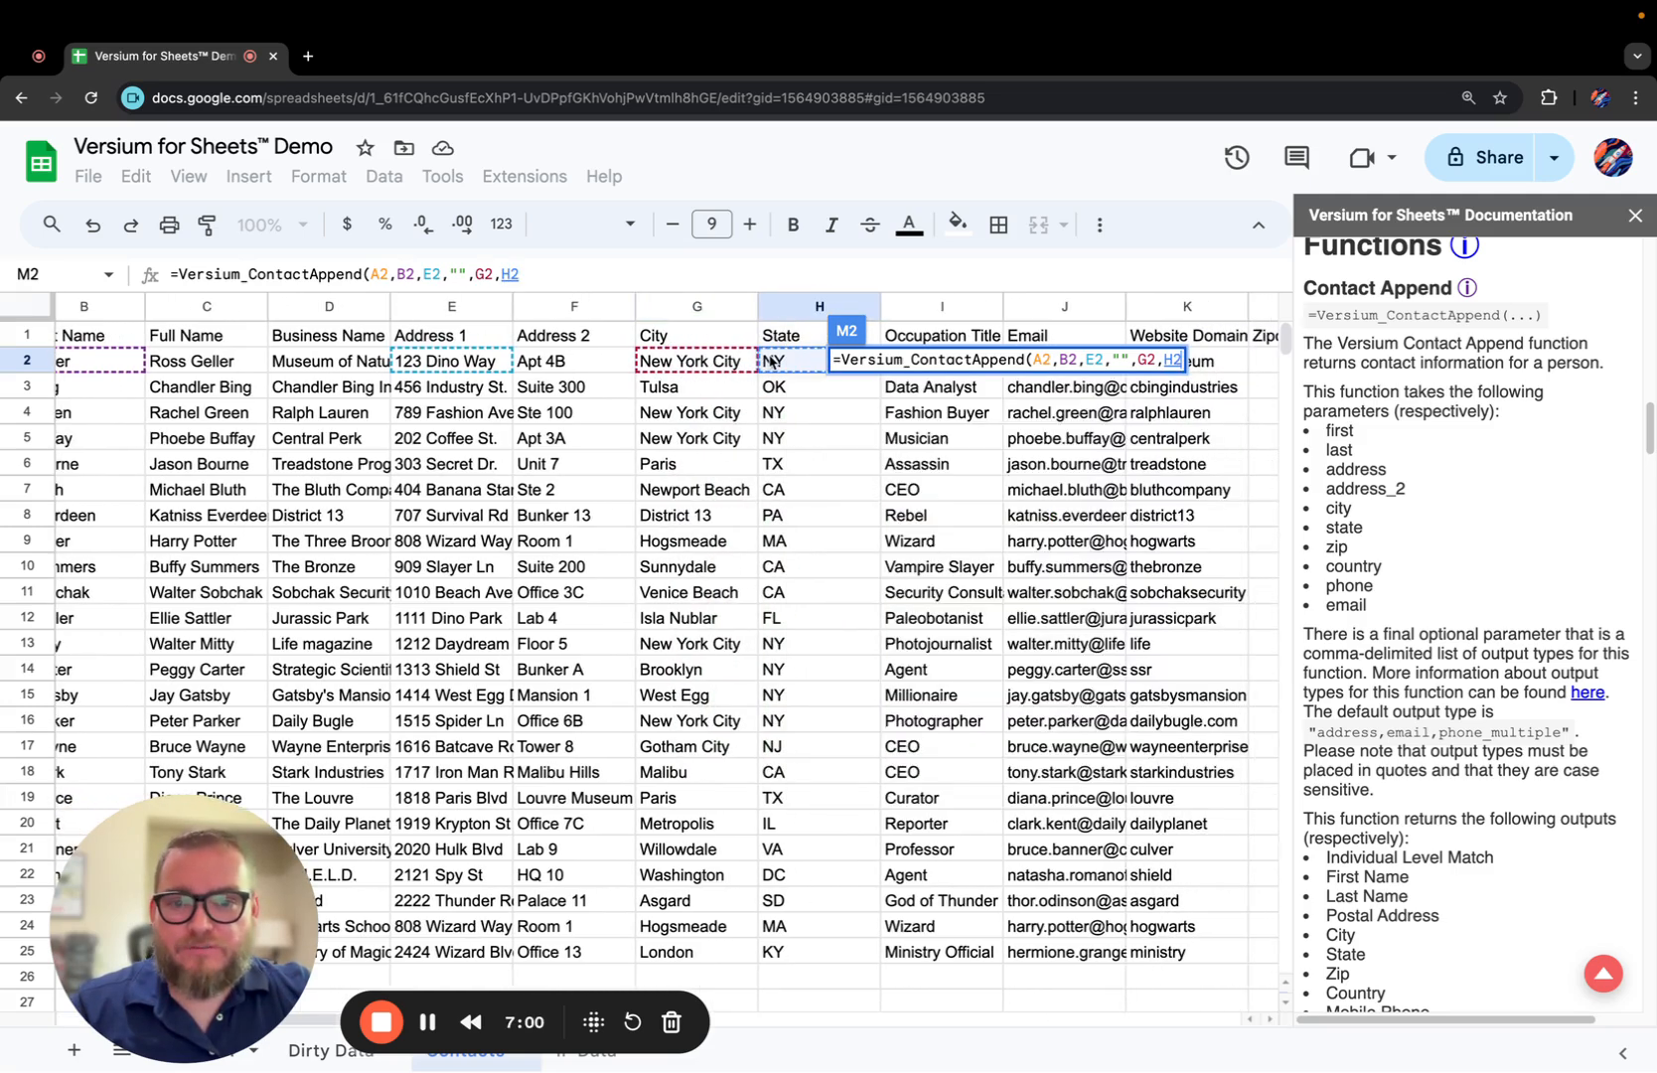
type(",")
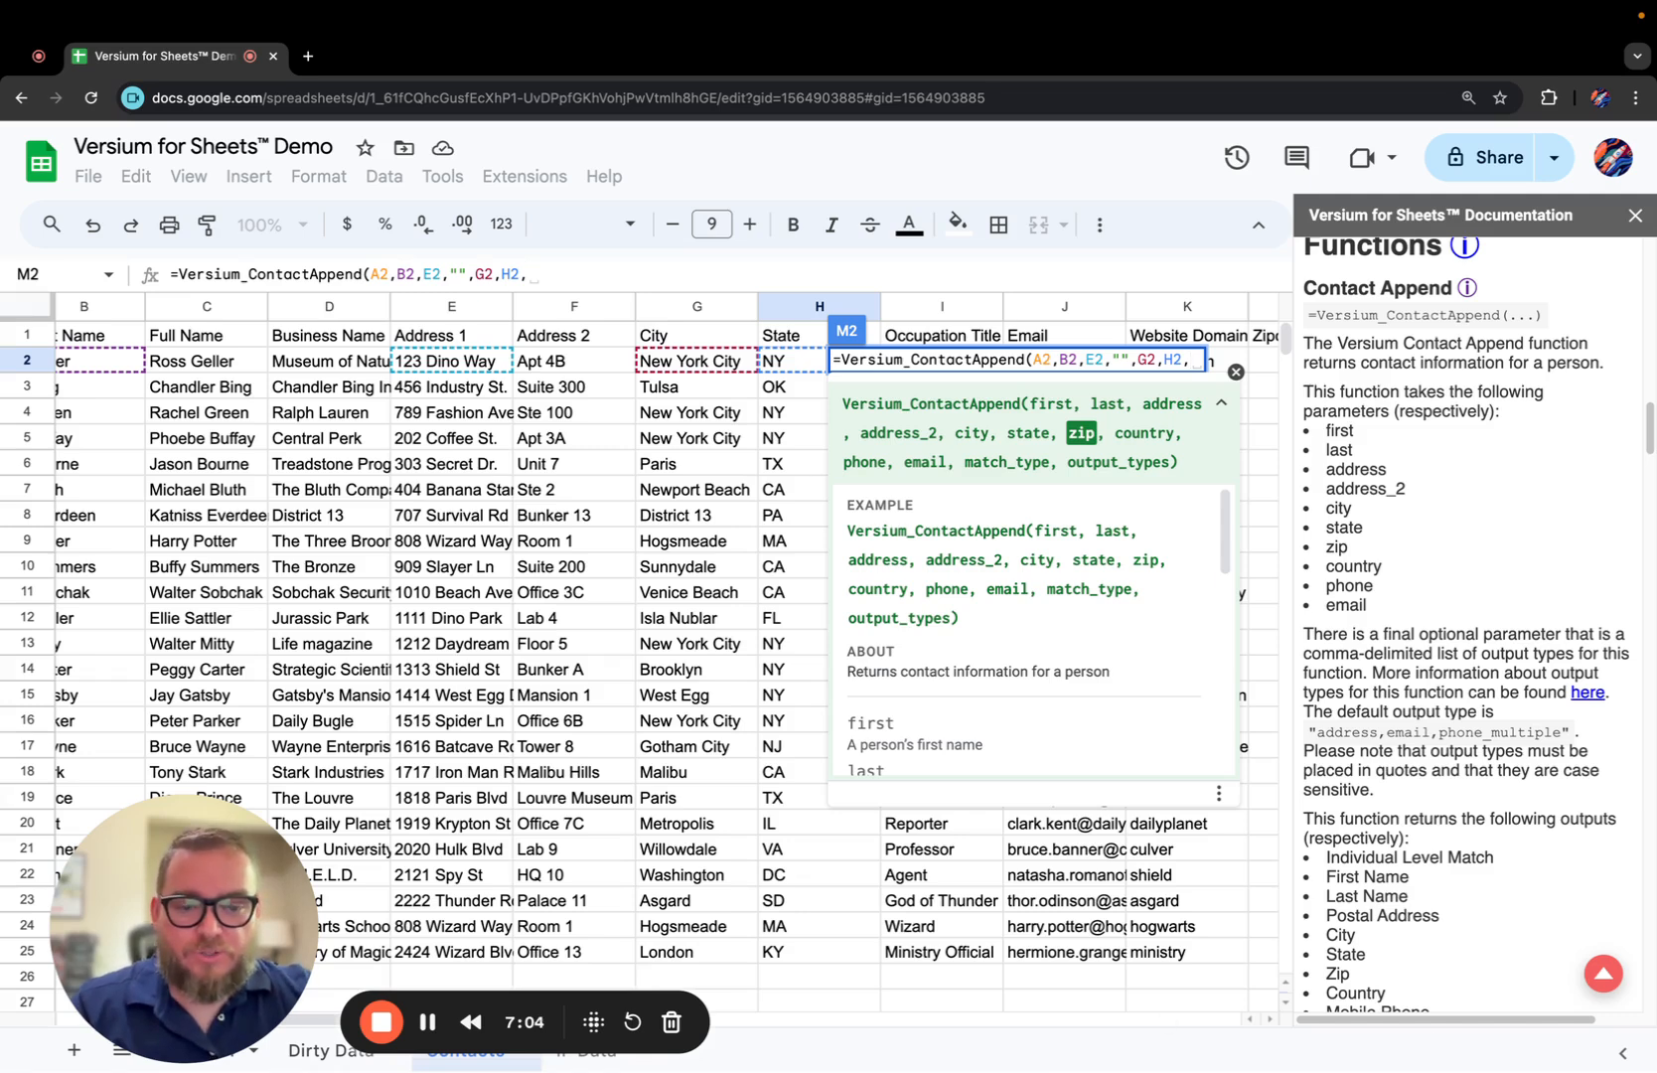
Supply L2 from the Zipcode column as the zip argument of the formula.
left_click(1268, 1019)
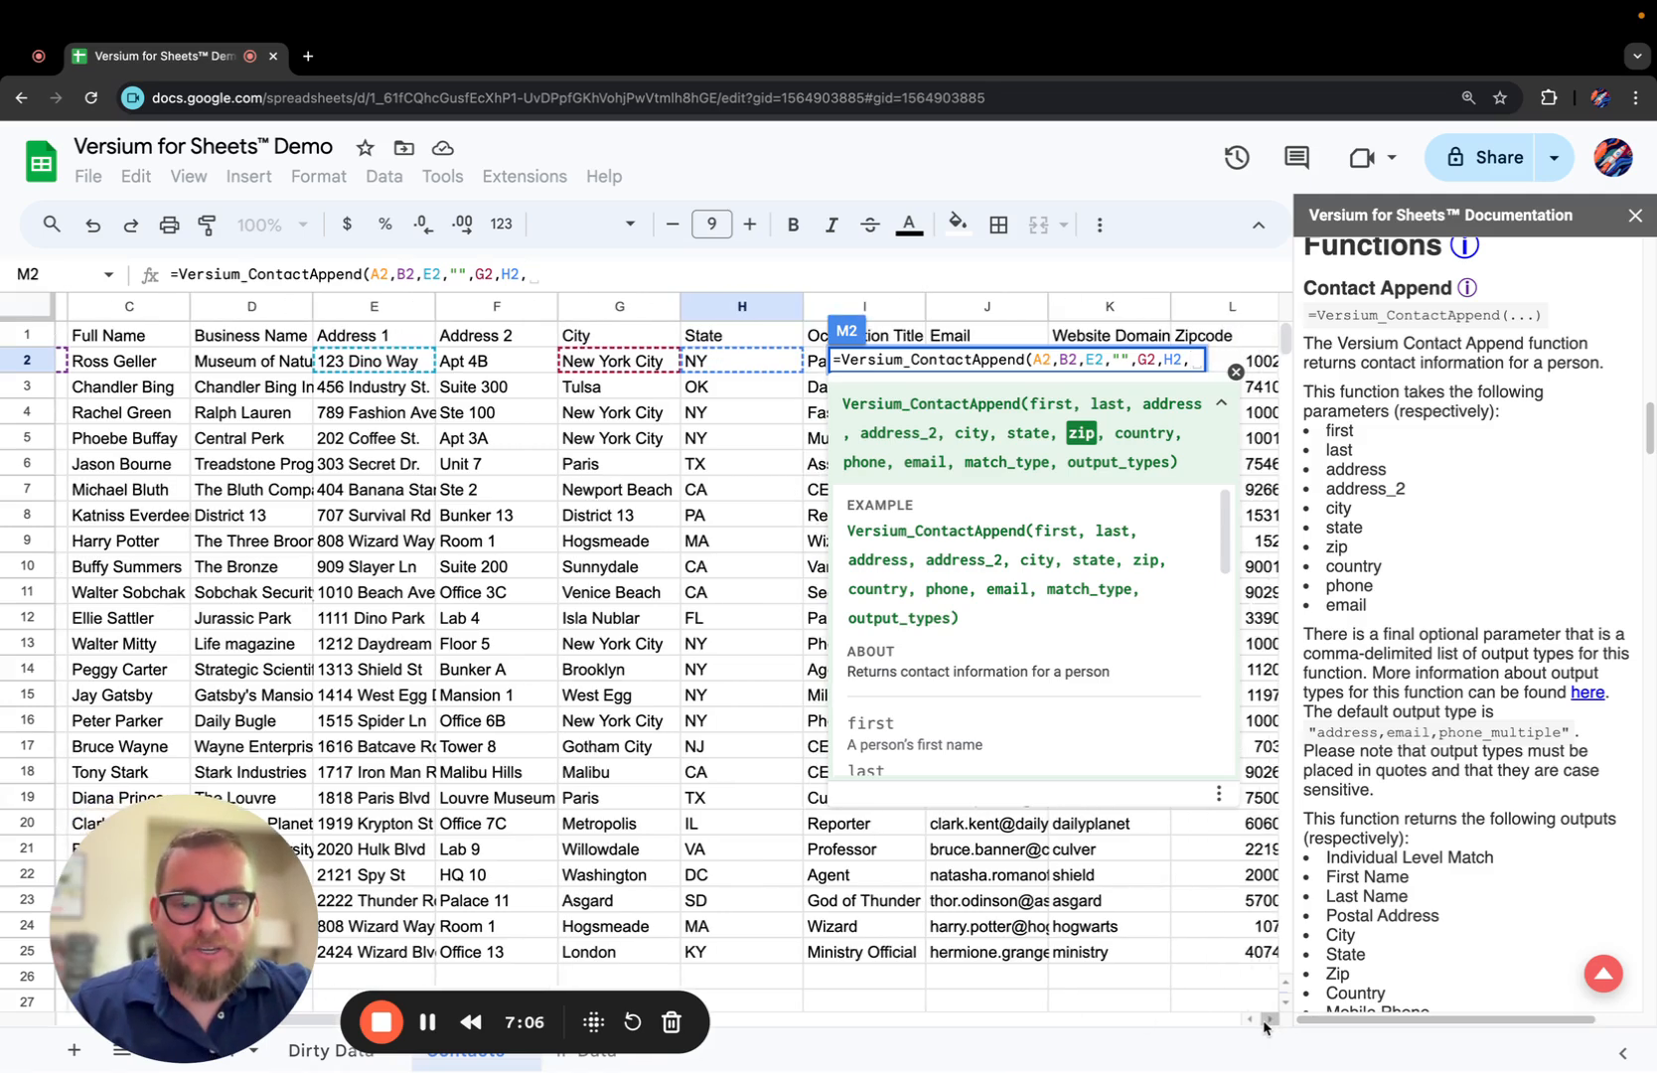
left_click(1269, 1020)
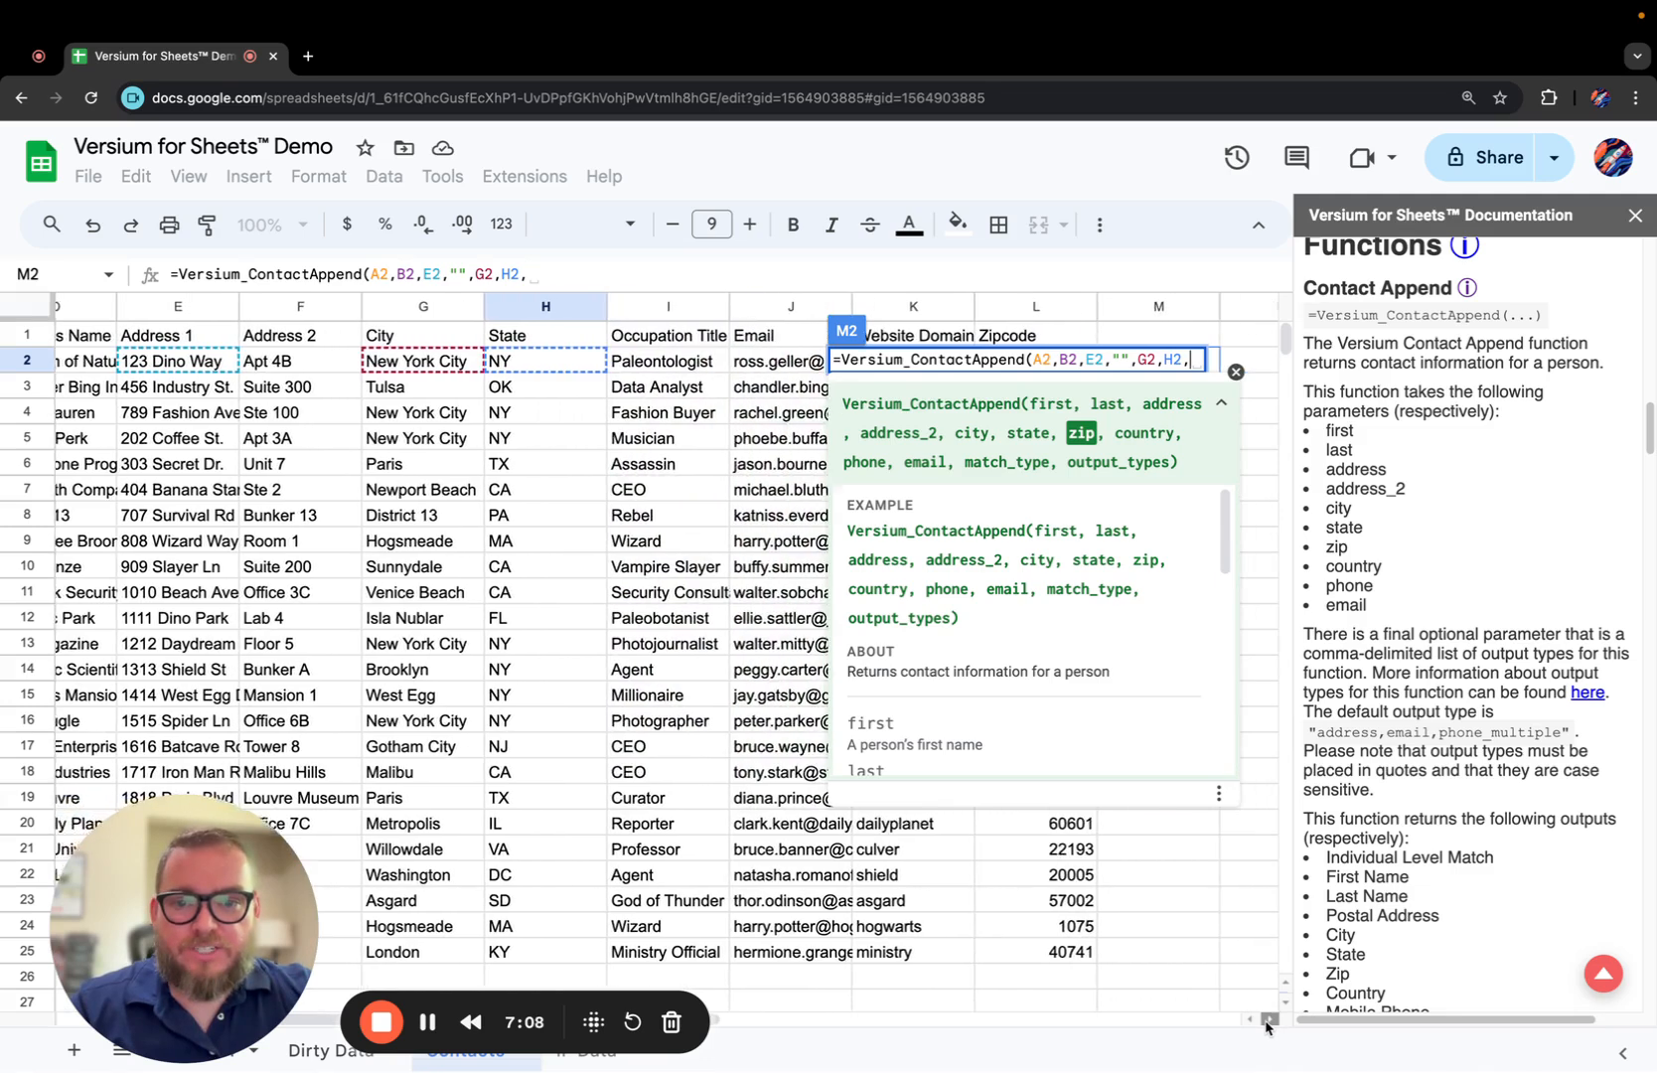
left_click(1268, 1023)
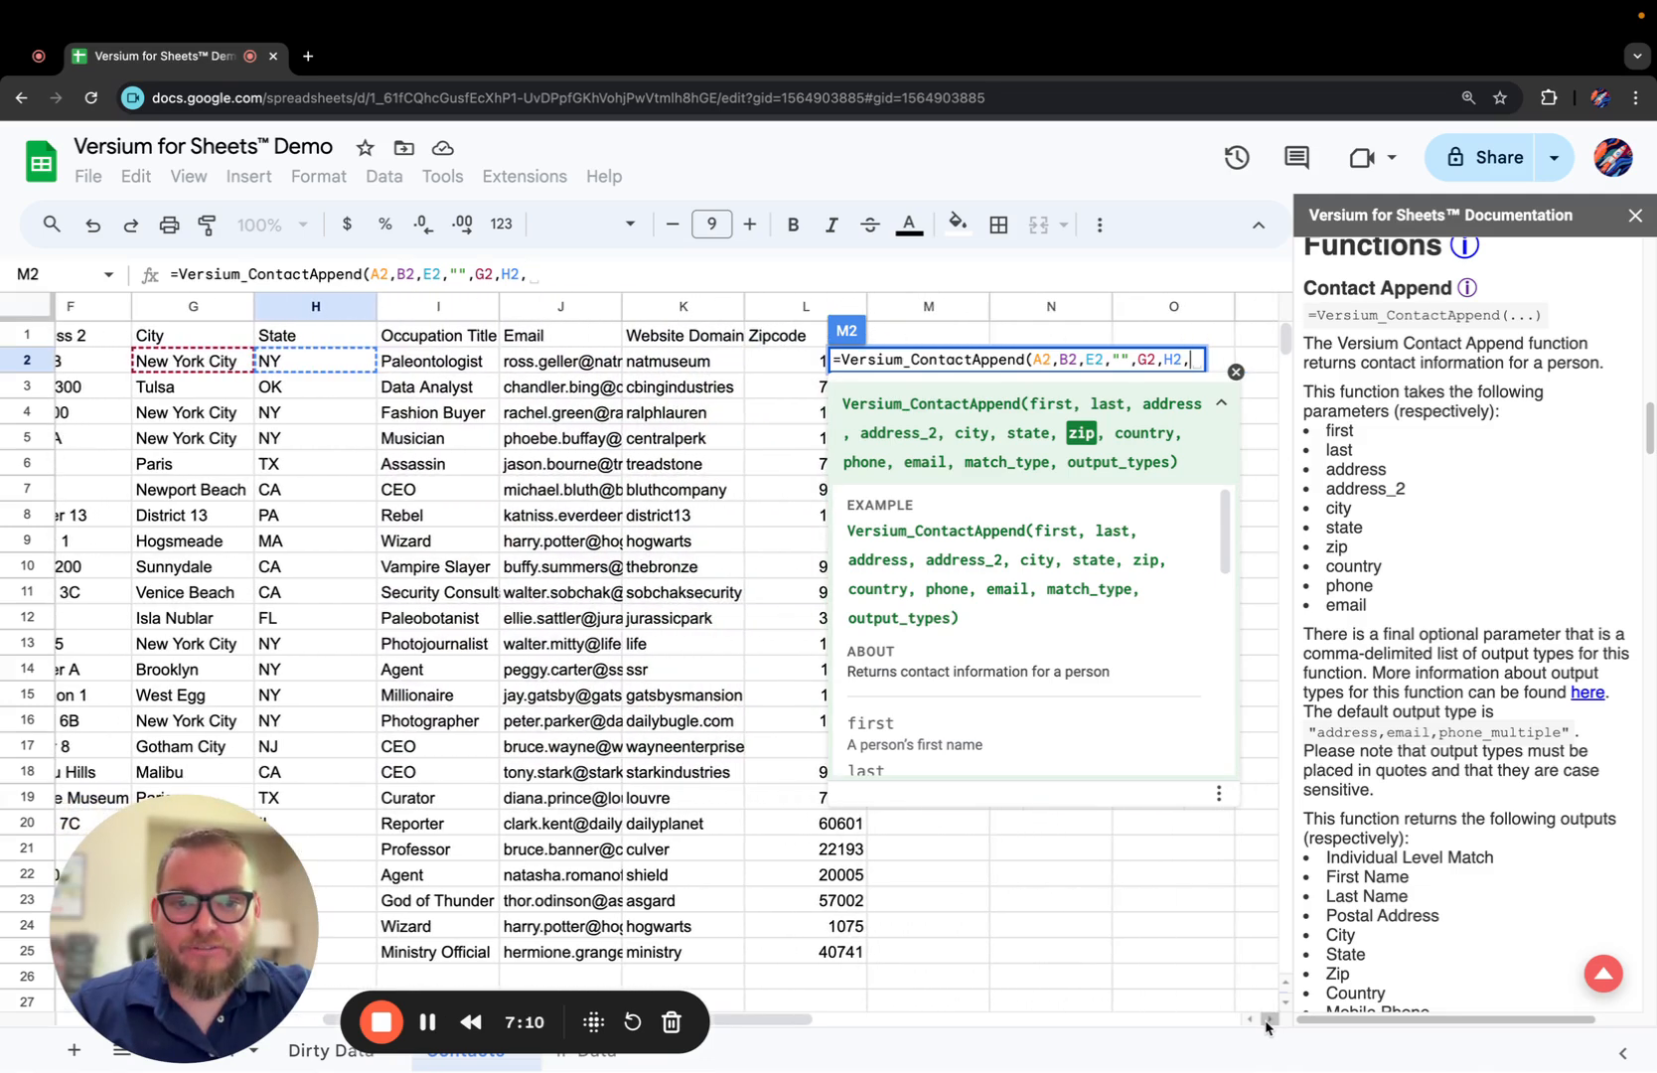
left_click(758, 366)
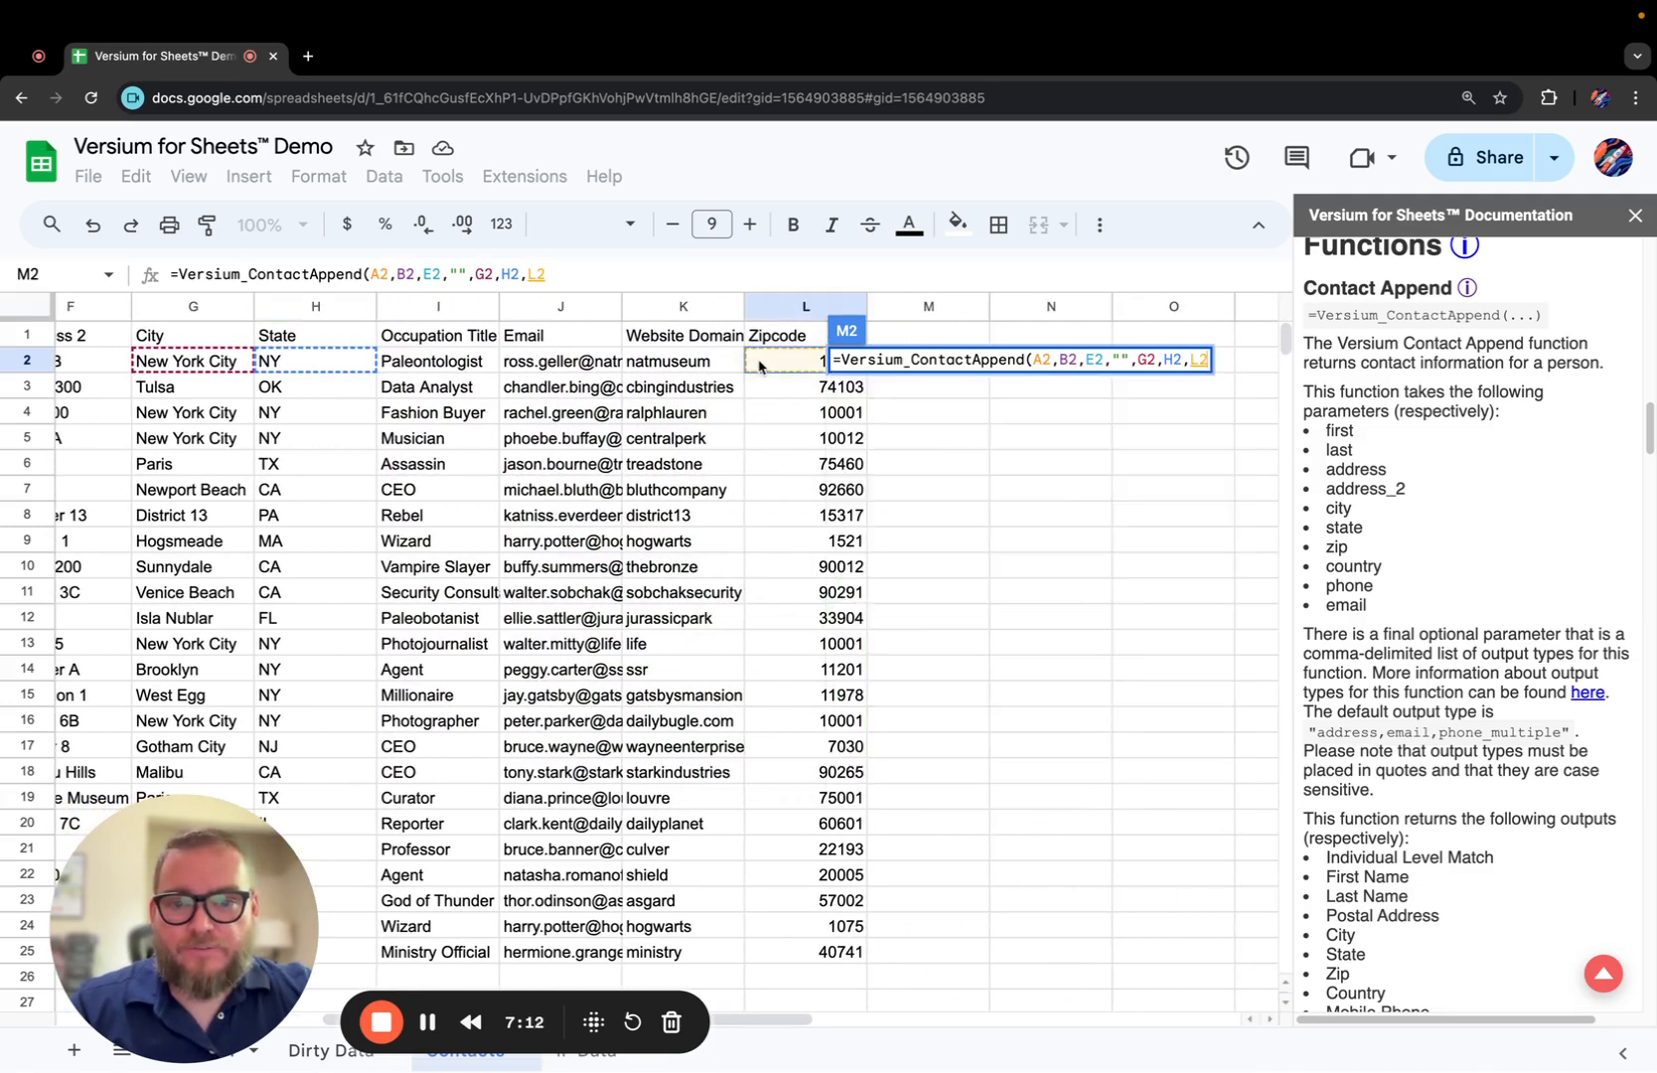
type(",")
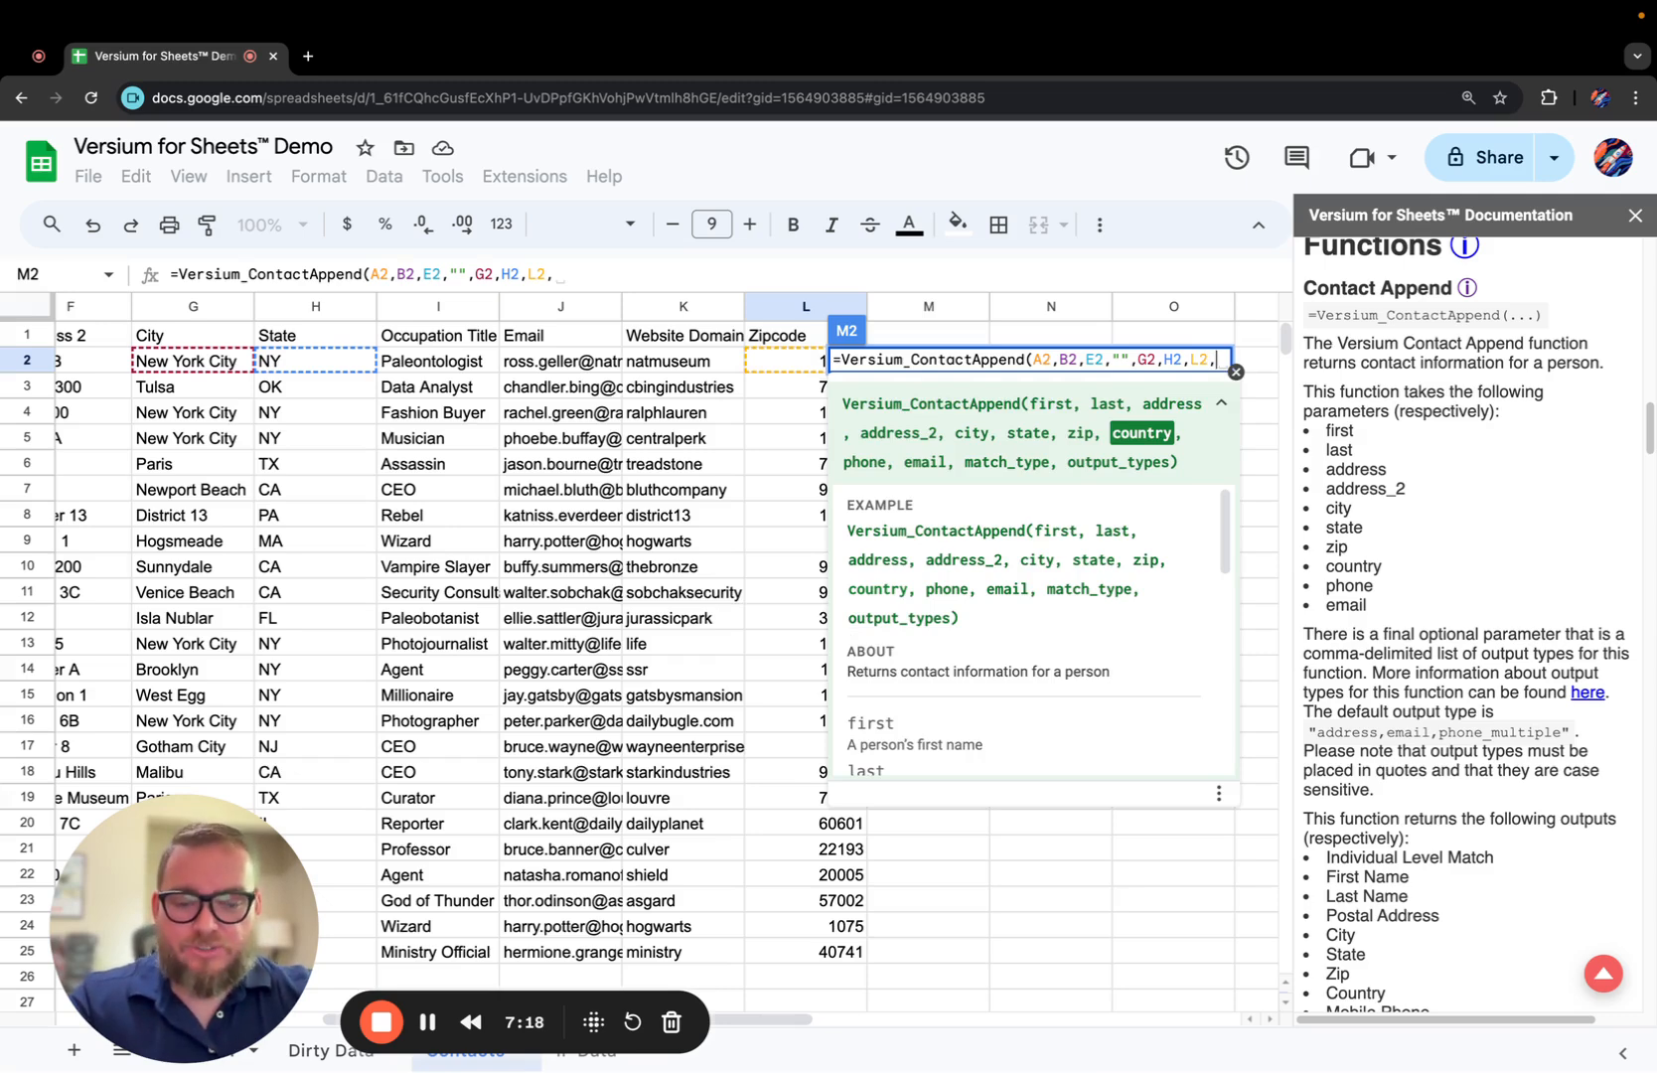
Supply empty strings as the country and phone arguments, keeping the M2 formula open for its email argument.
type("\"\"")
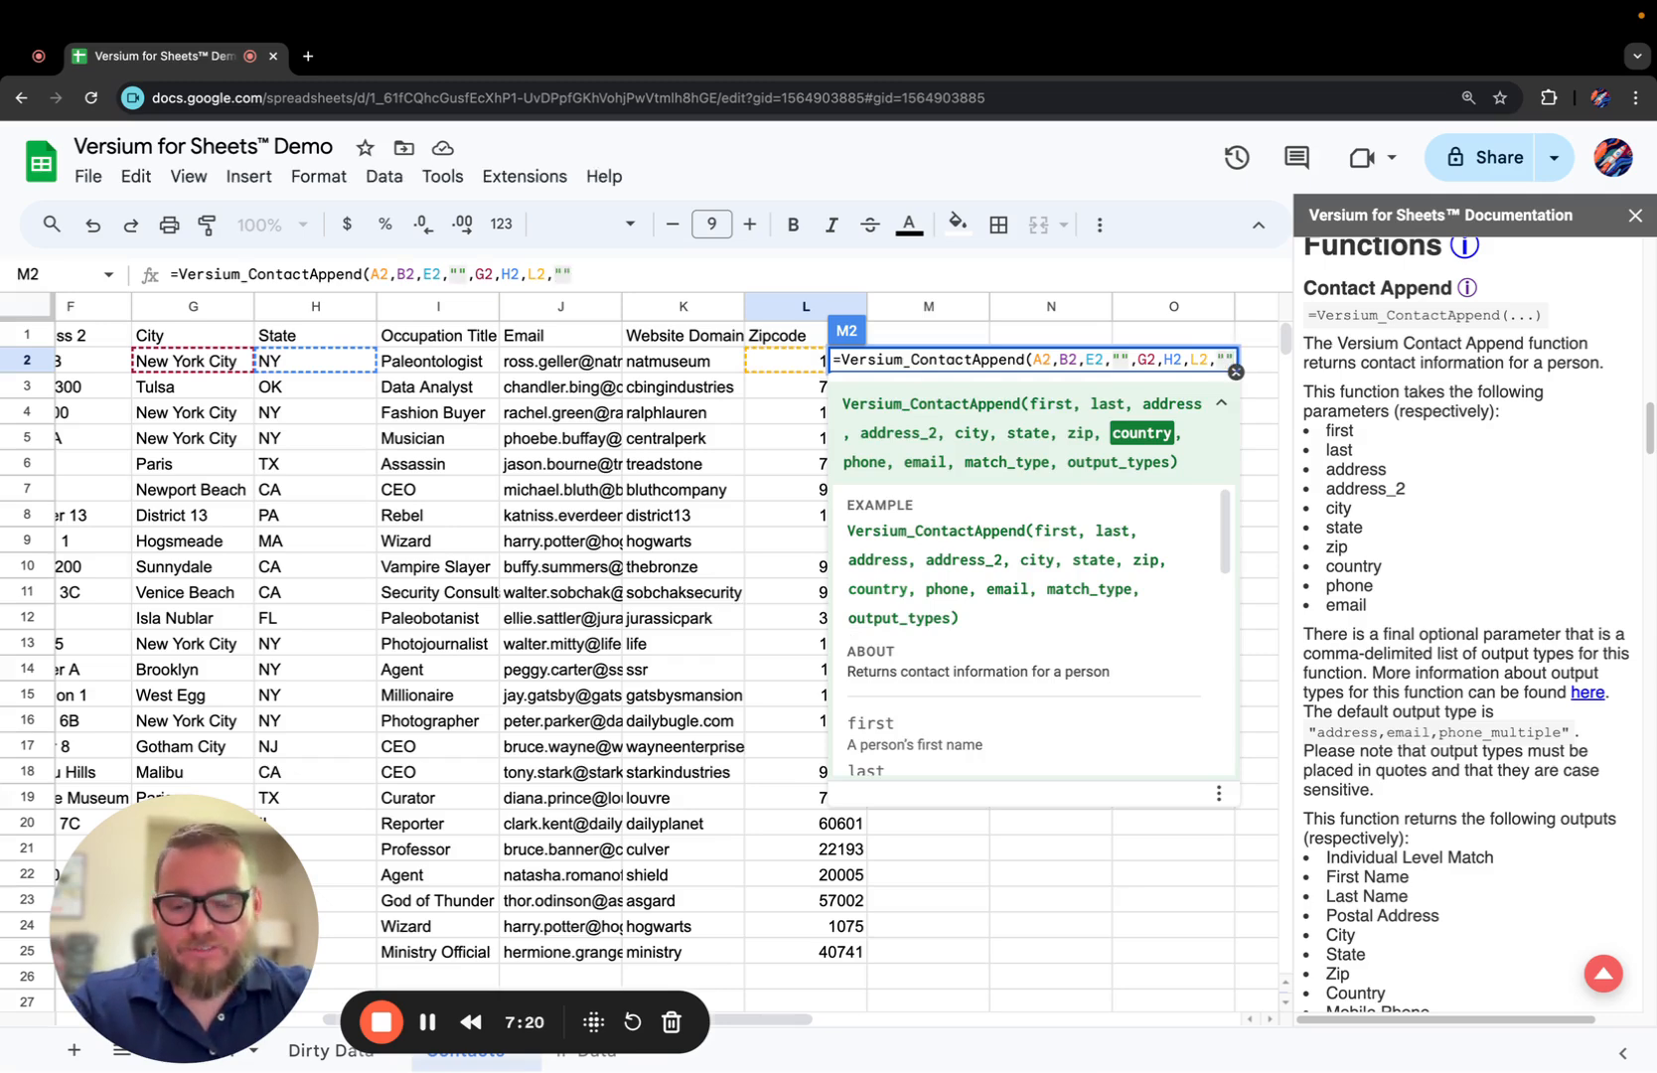
type(",")
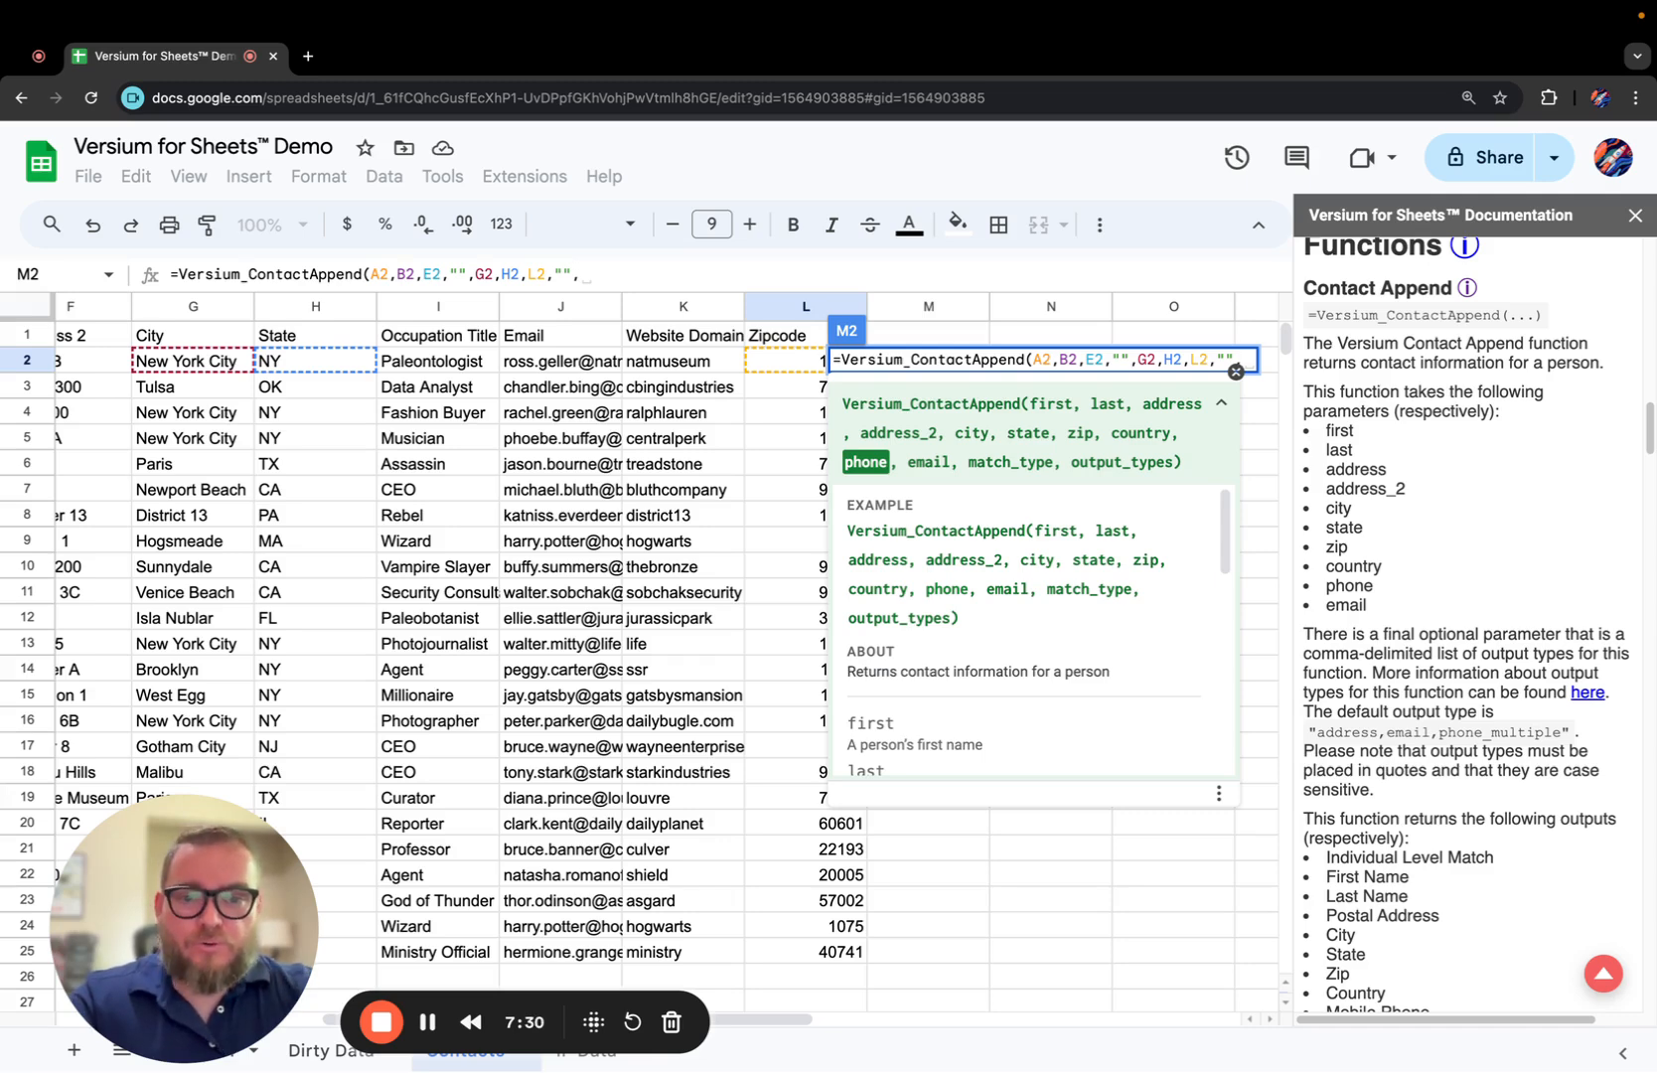
type("\"\"")
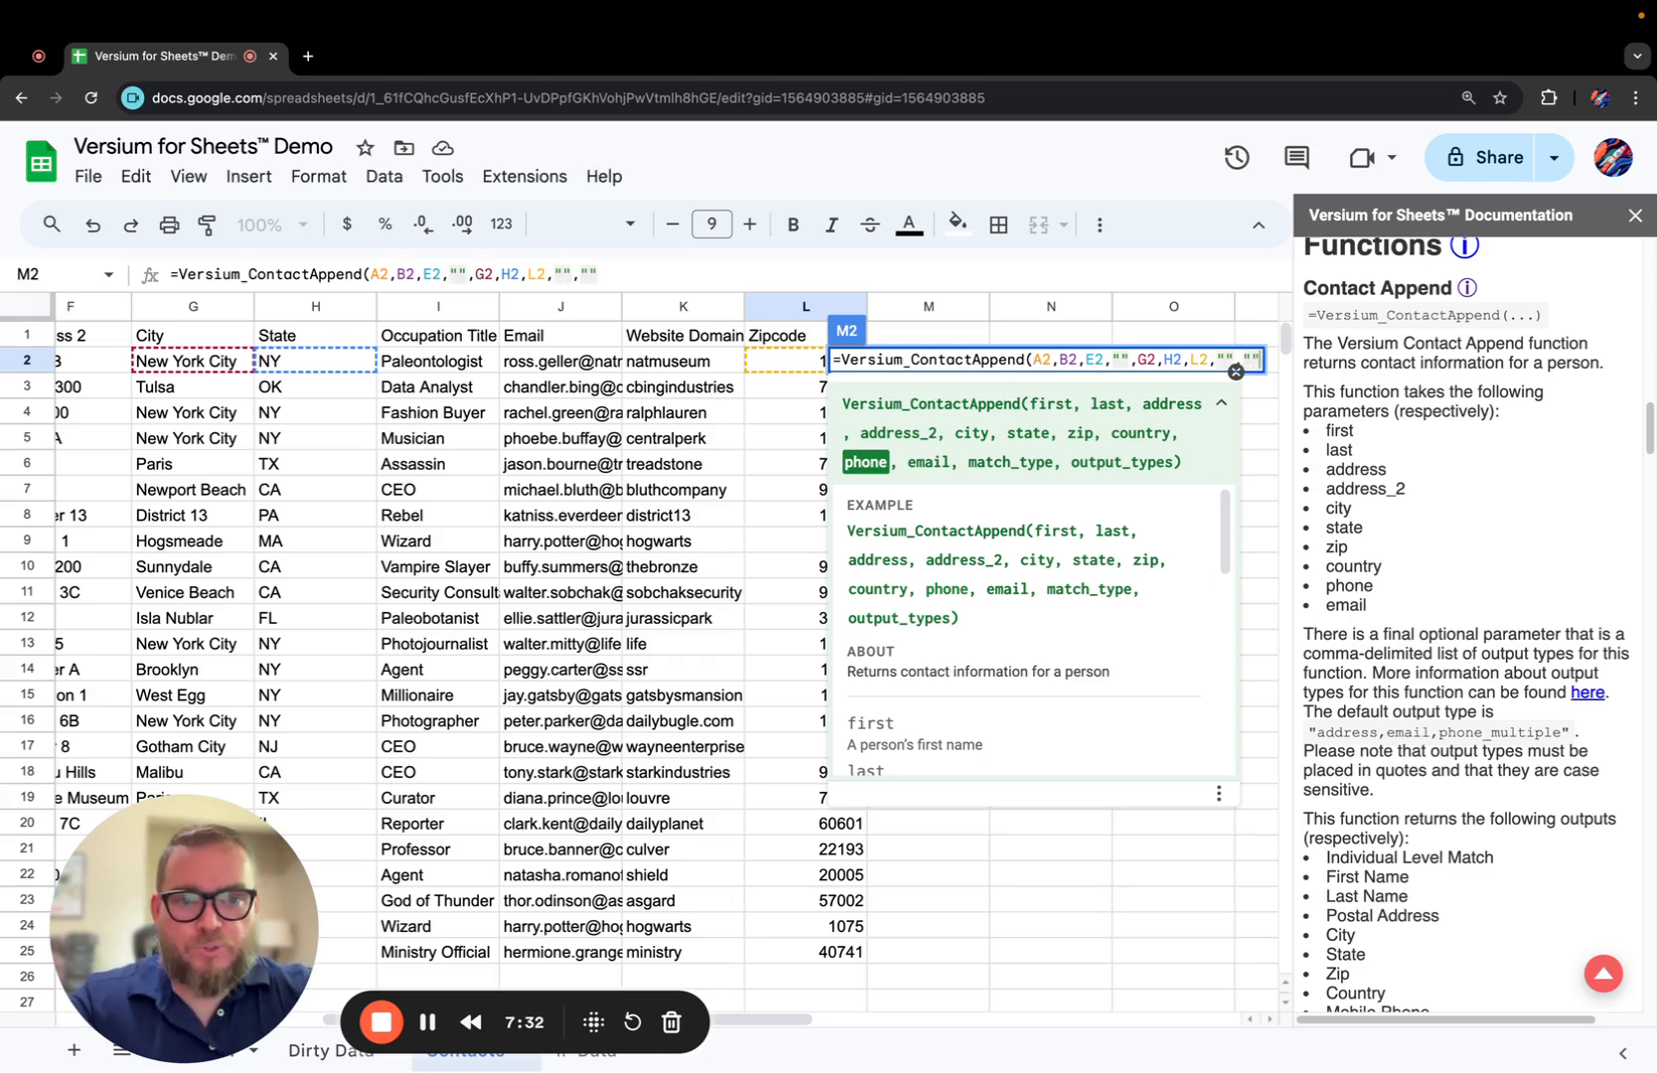
left_click(531, 362)
double_click(893, 363)
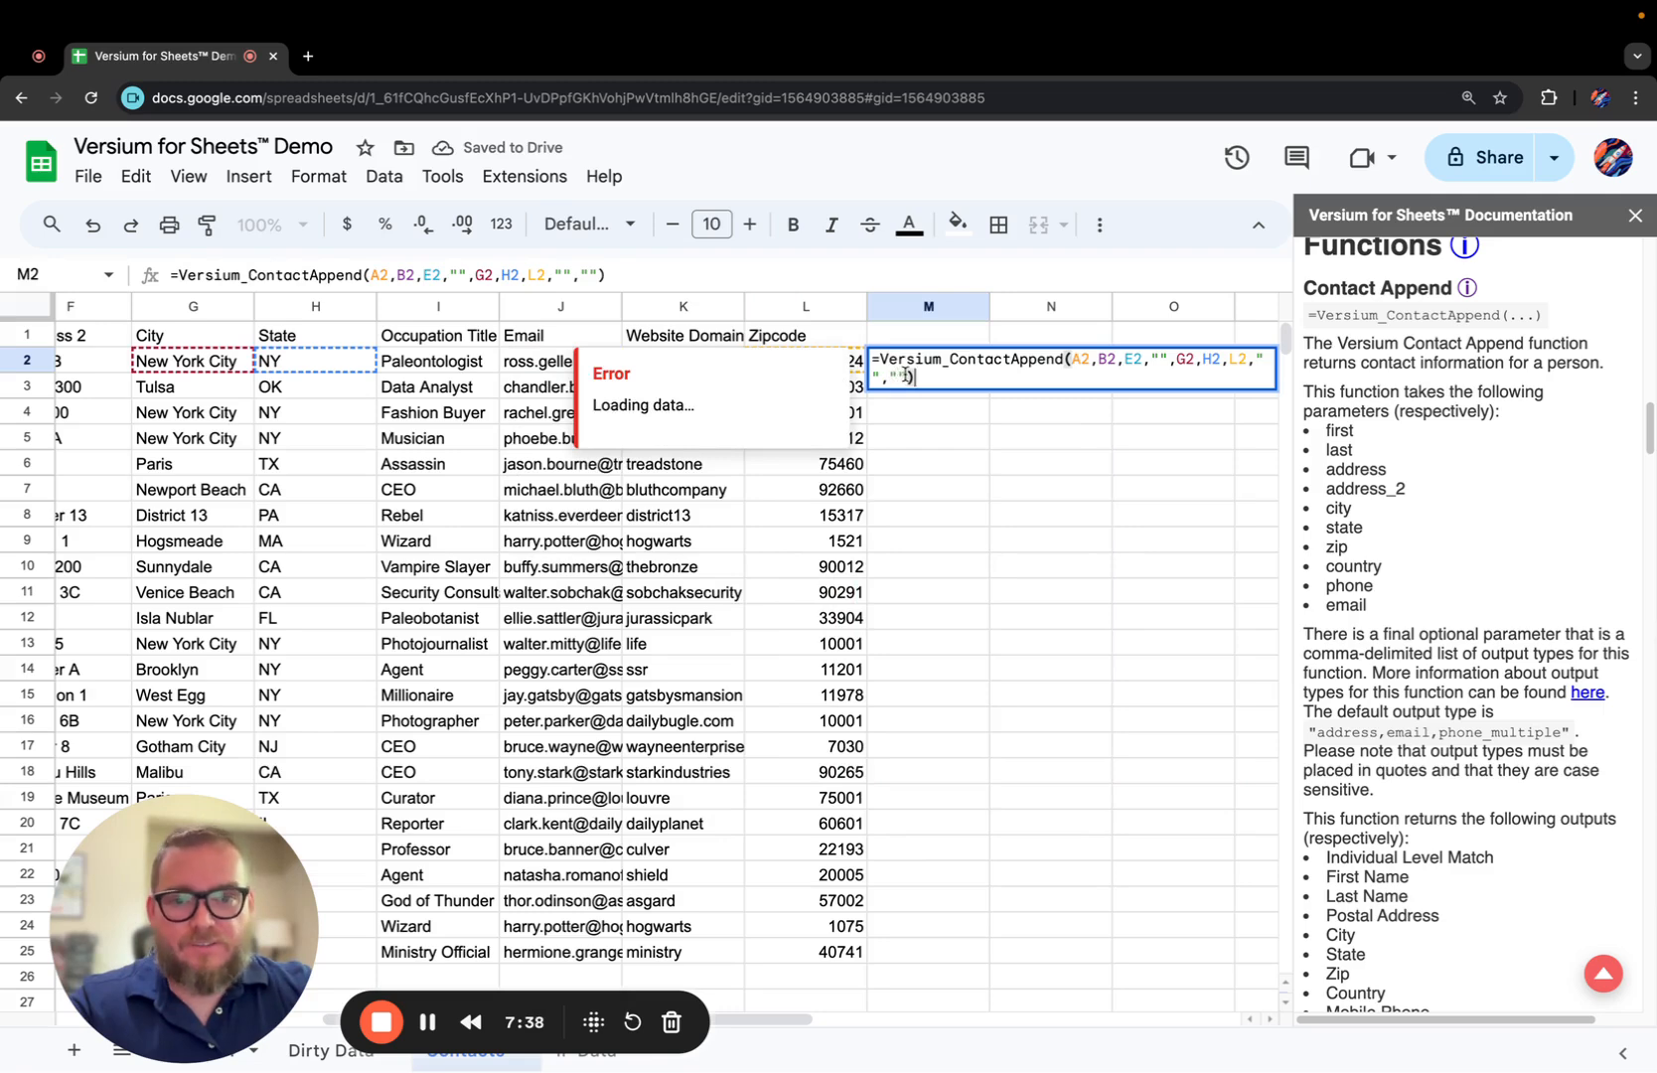
left_click(906, 375)
type(",")
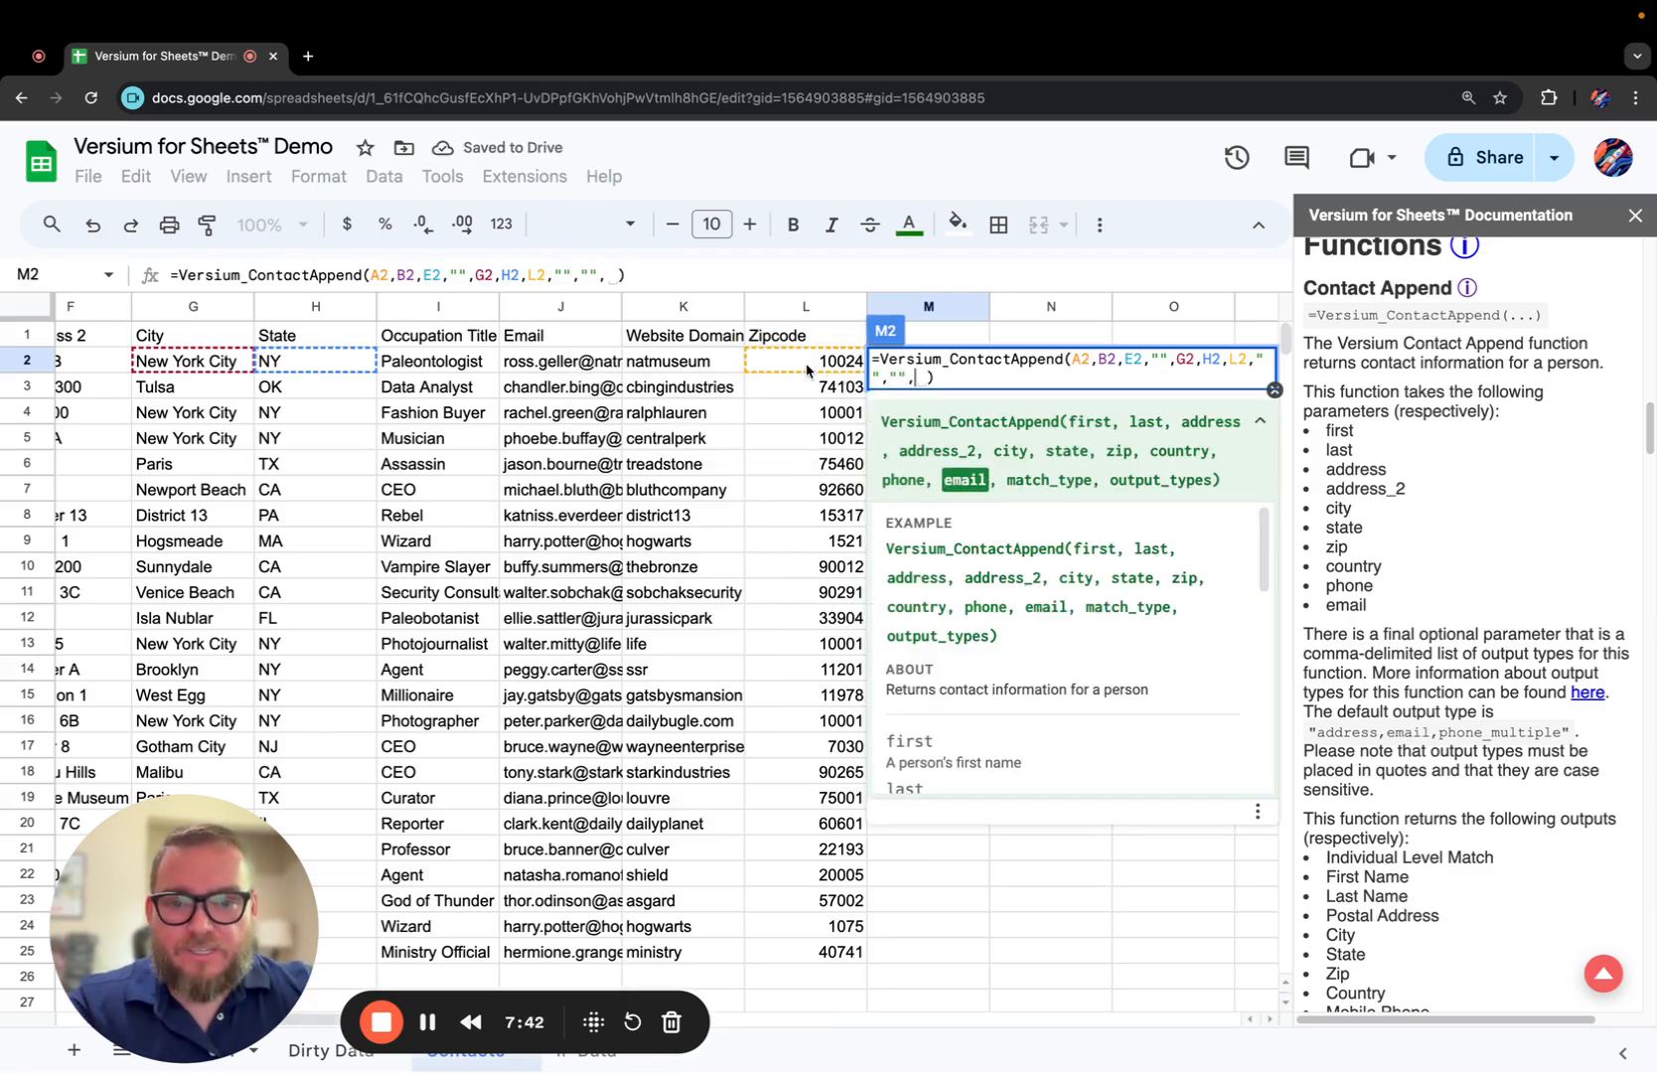
Supply J2 as the email argument and an empty string as the match_type argument of the formula.
mouse_move(603, 367)
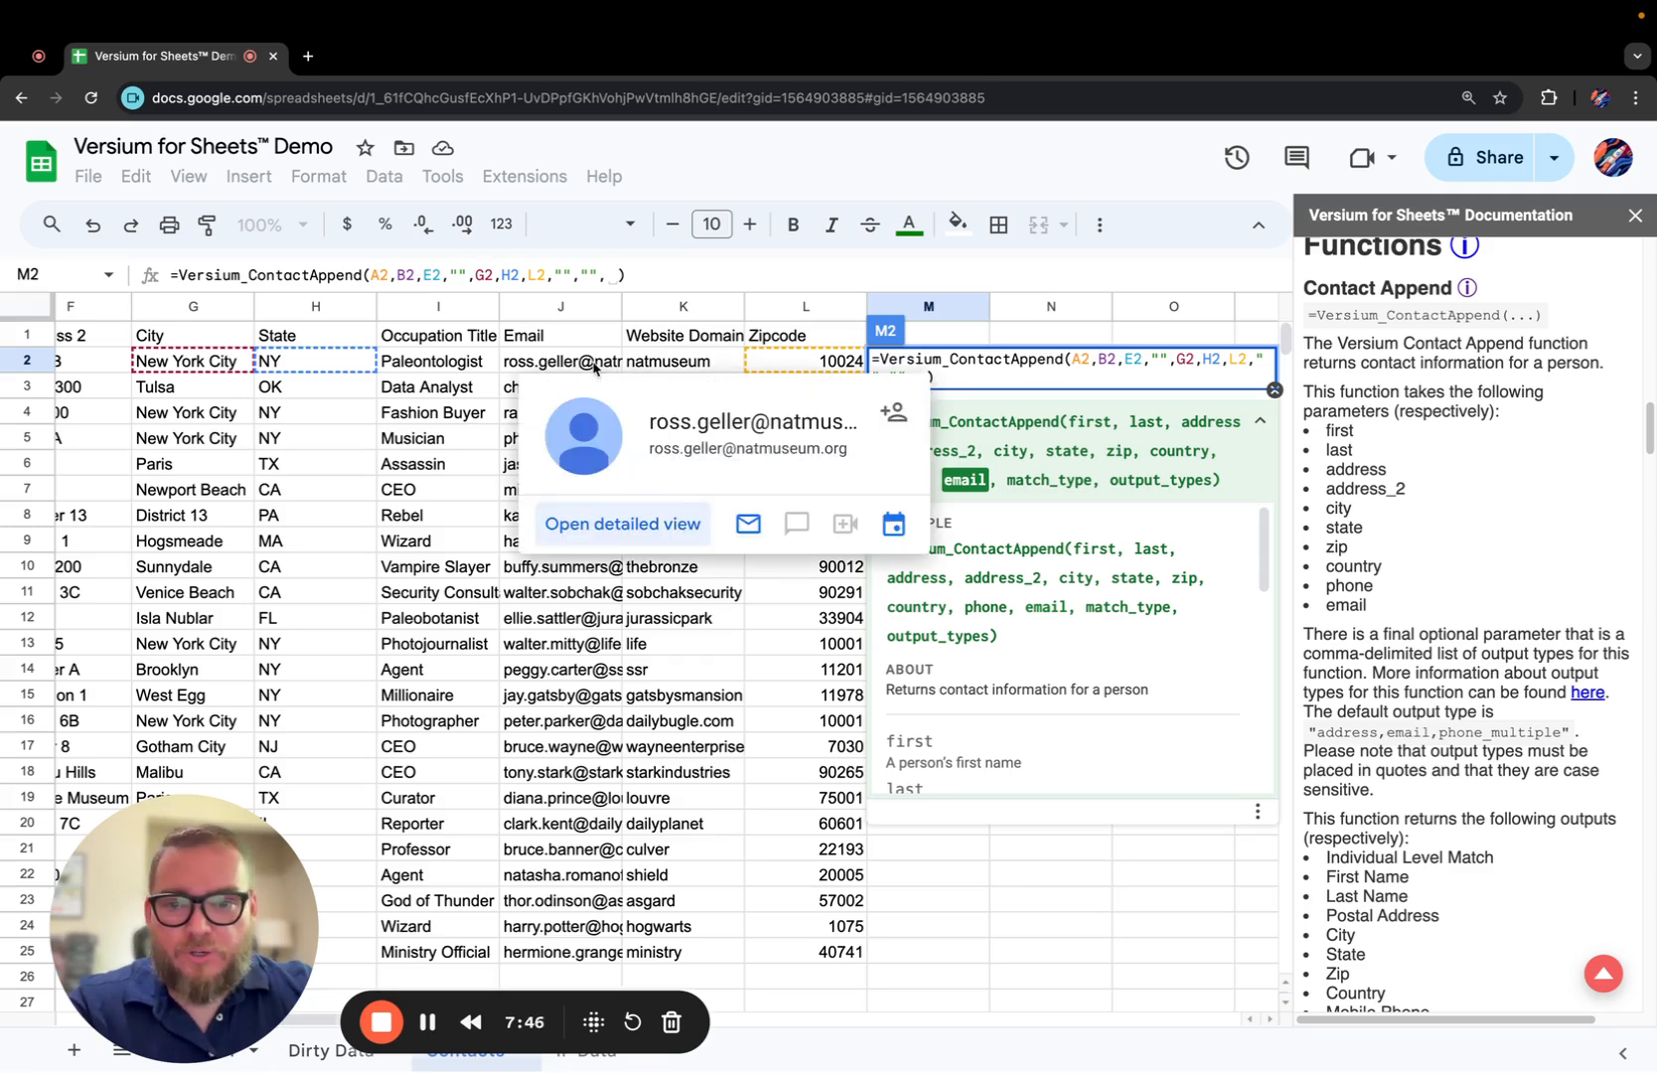
left_click(594, 361)
type(",")
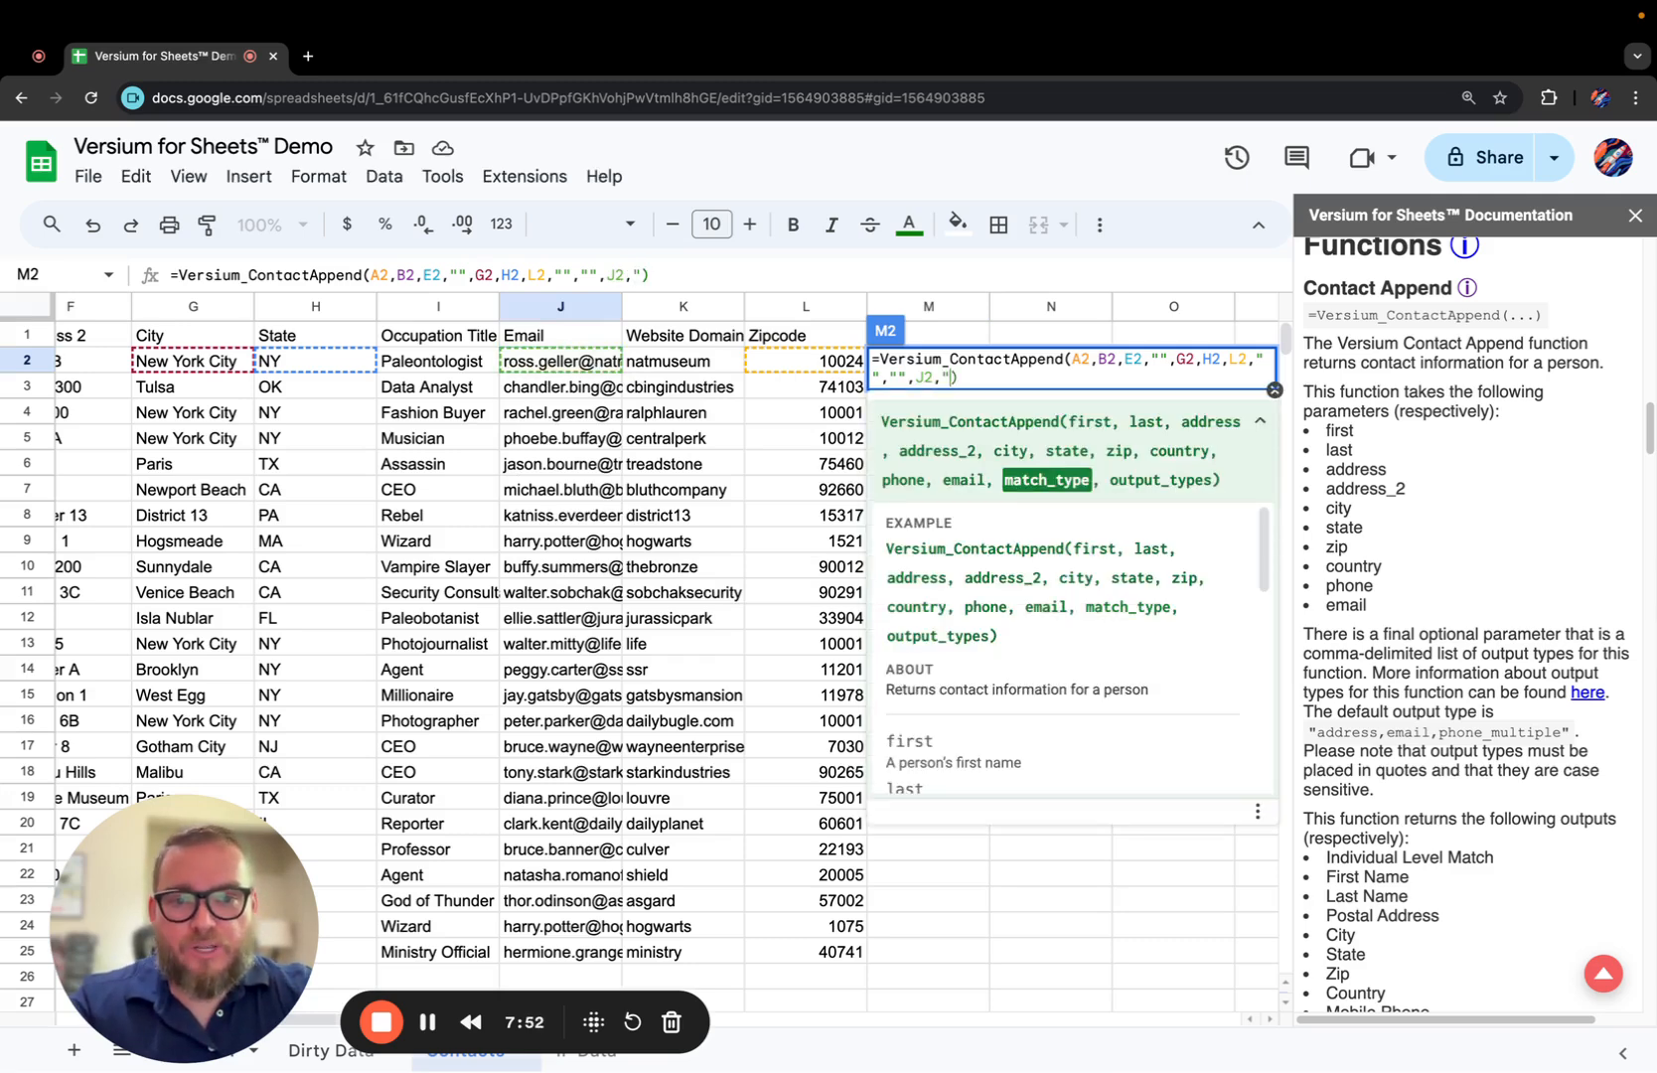
type("\"\",")
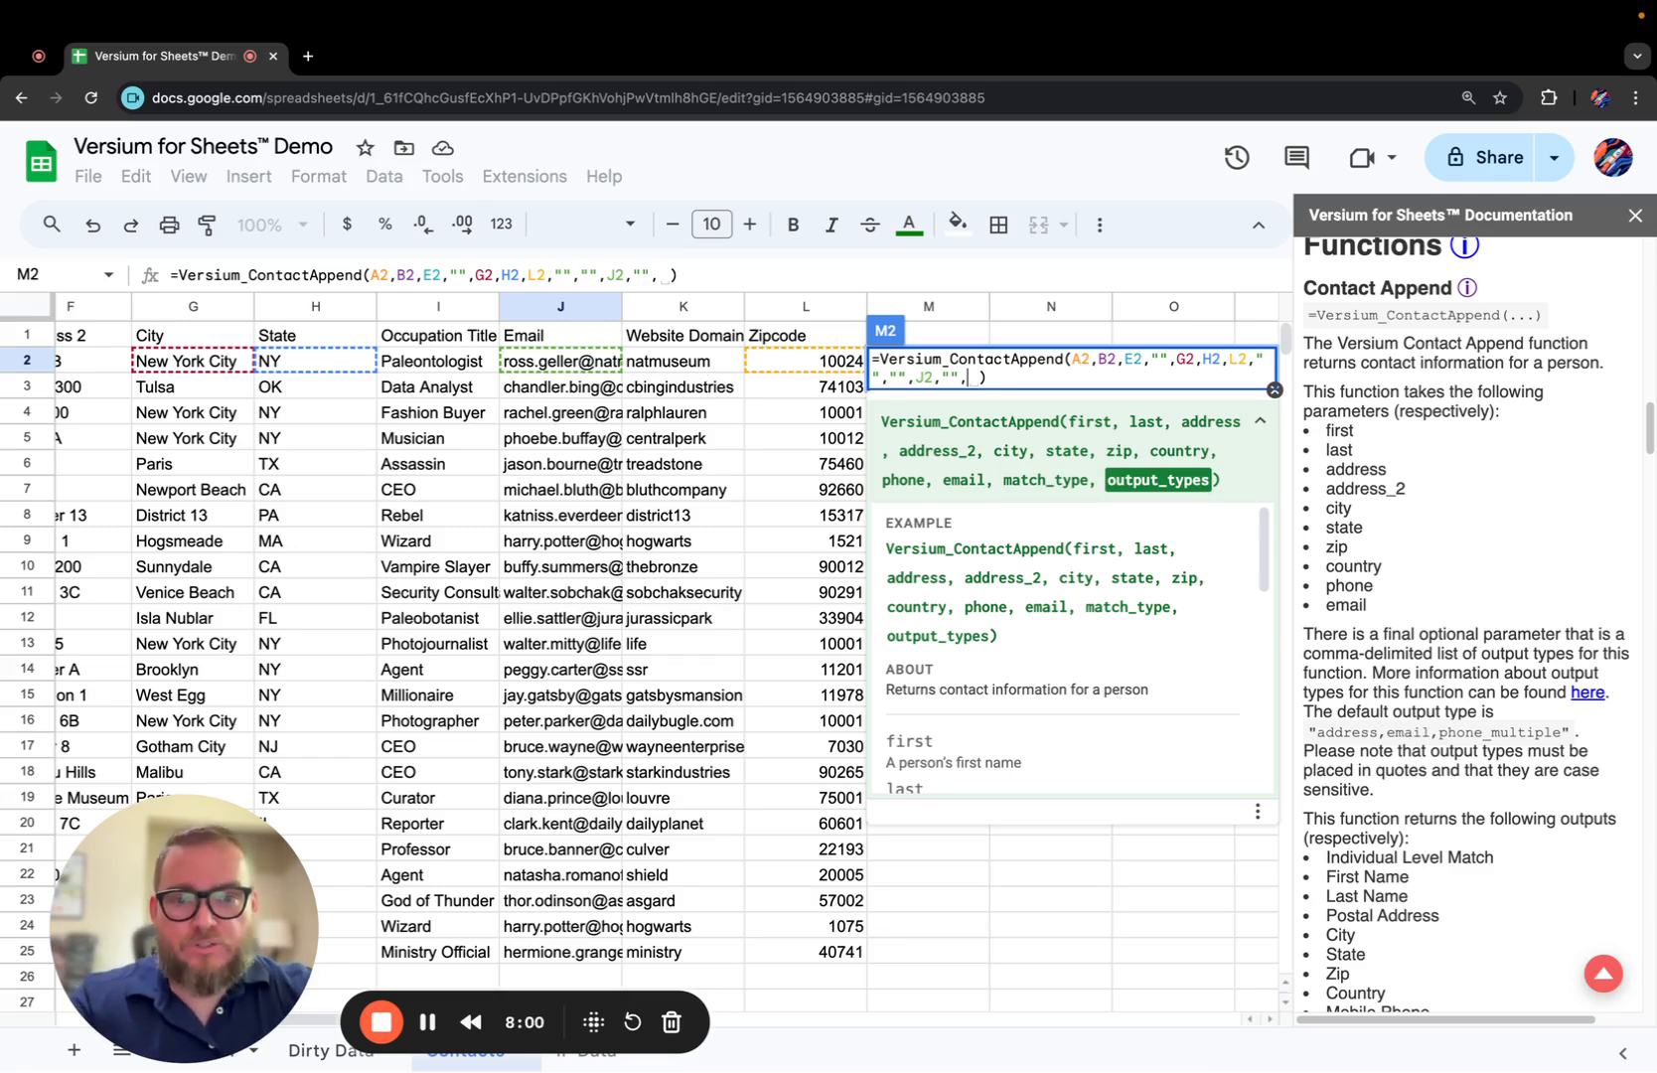
Set the output_types argument to "phone" and commit the Versium_ContactAppend formula in M2.
type("\"p")
type("hone\"")
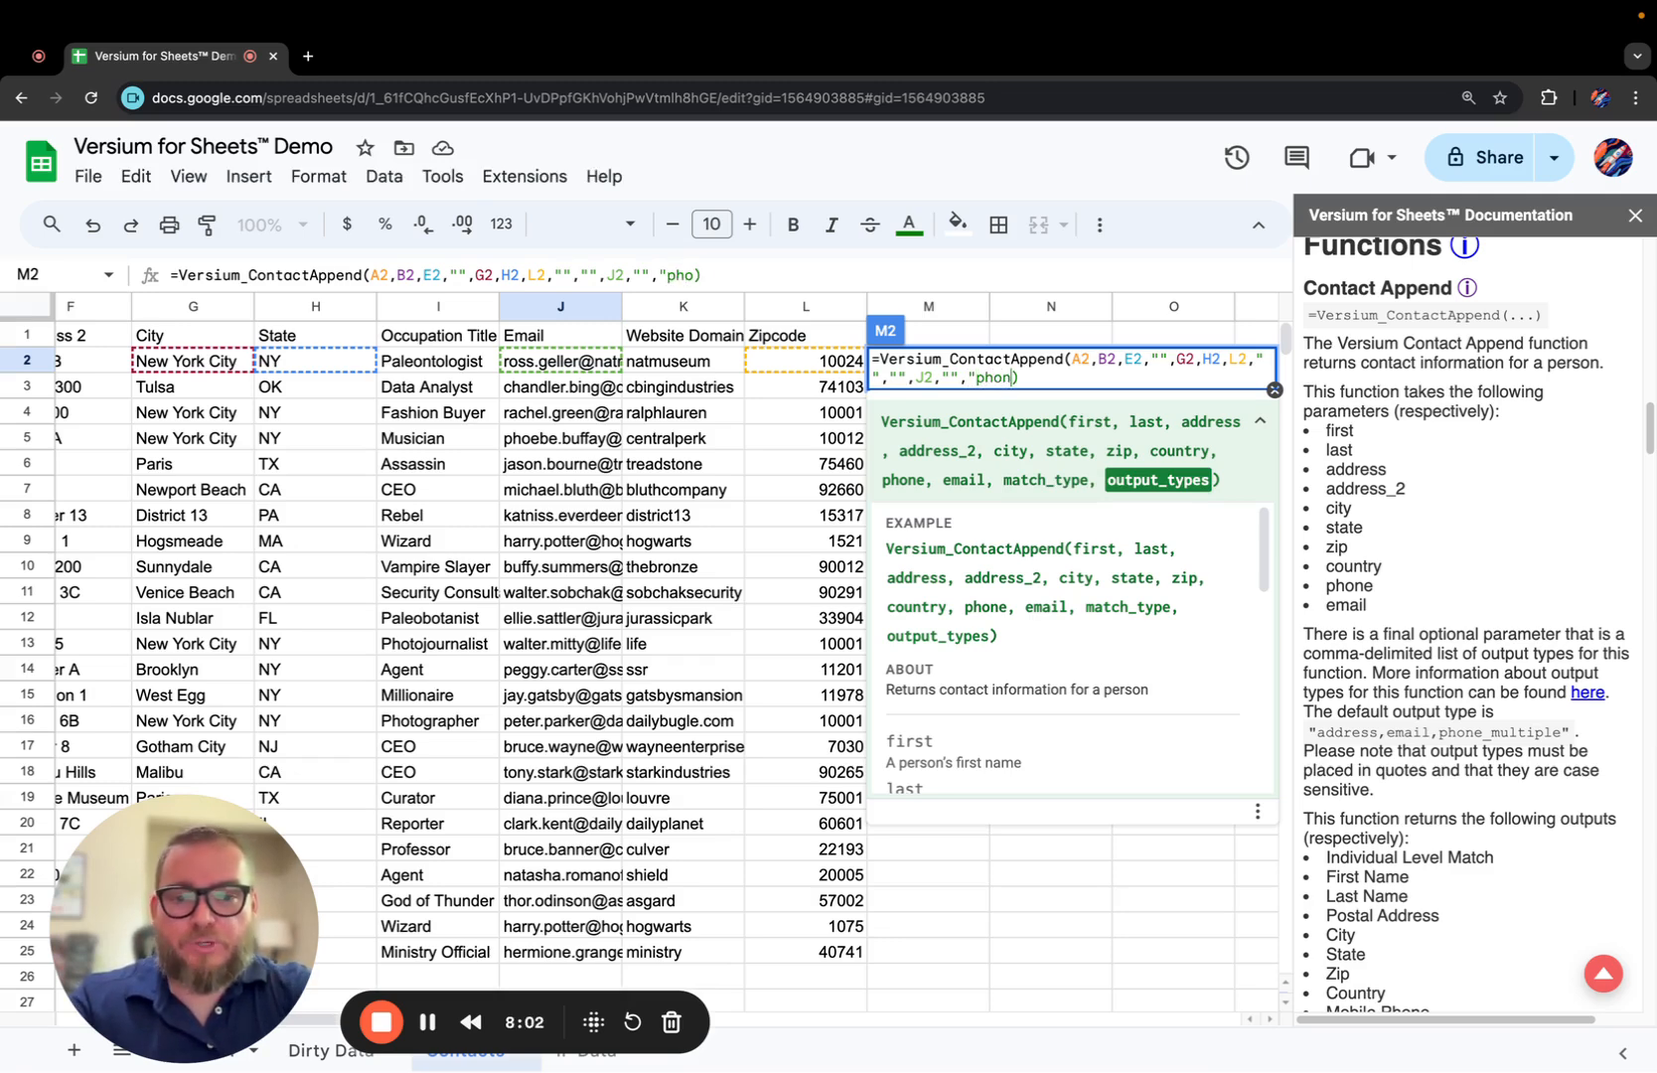
type("\"")
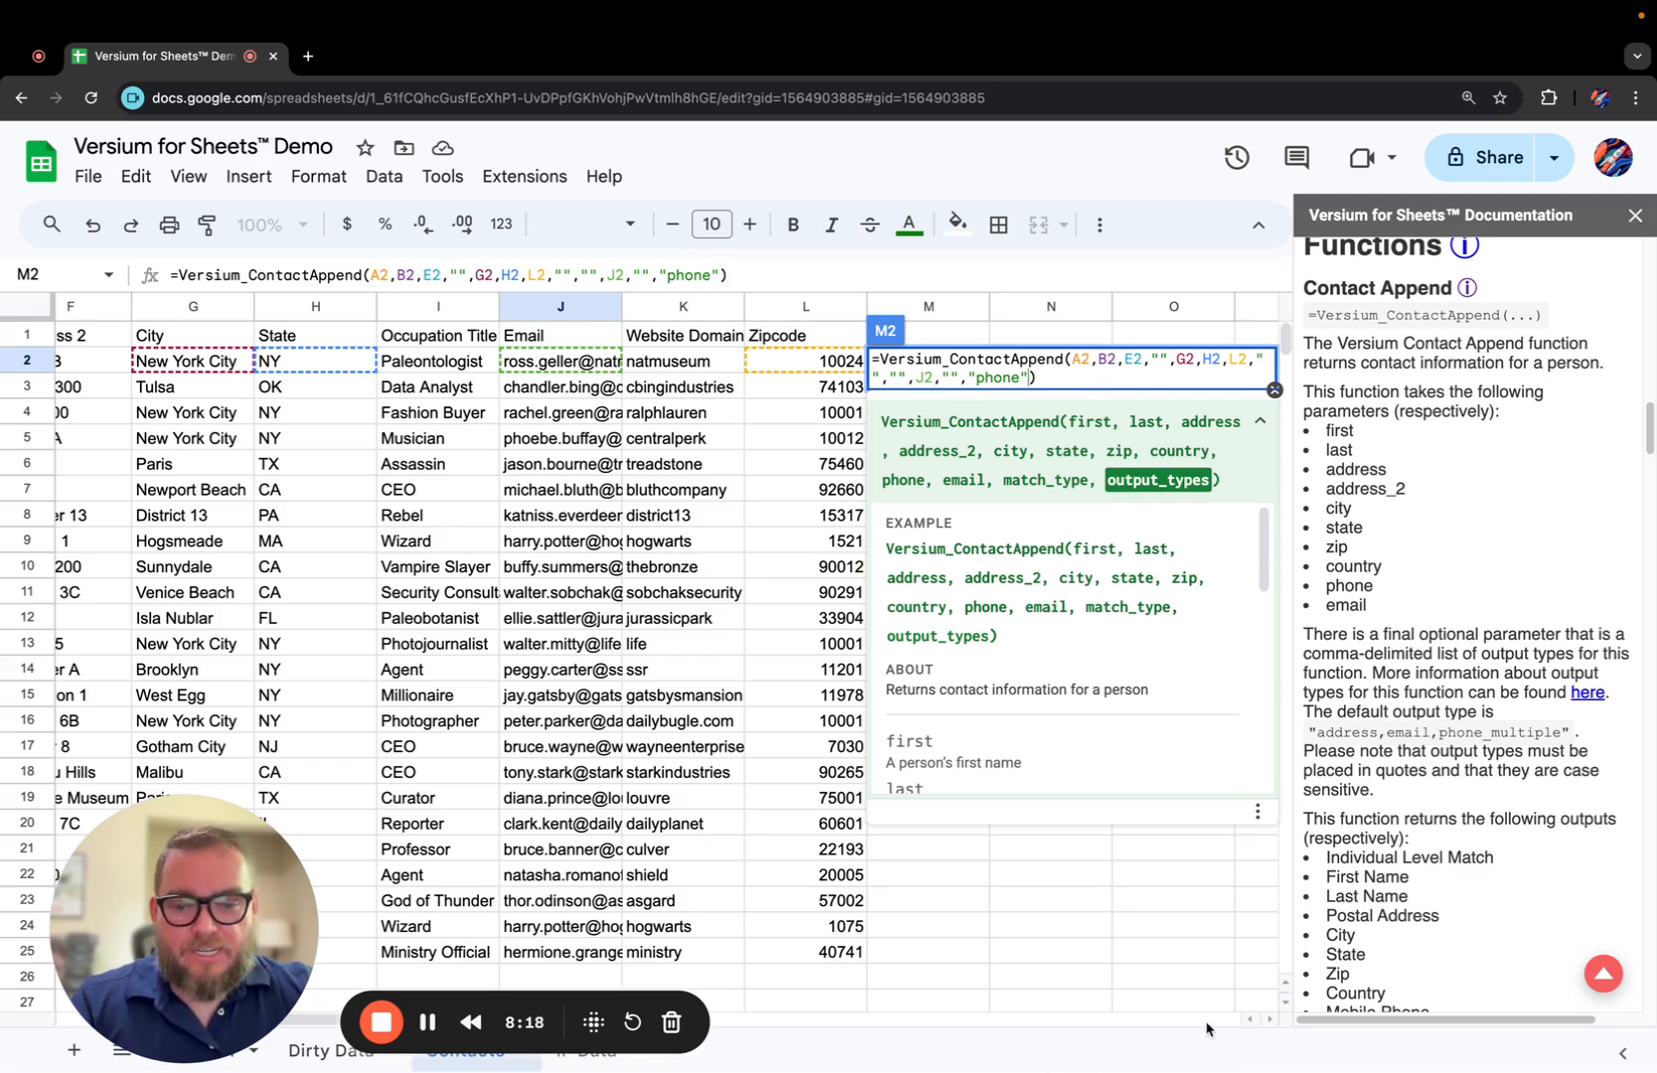
scroll(1249, 1020, "left", 3)
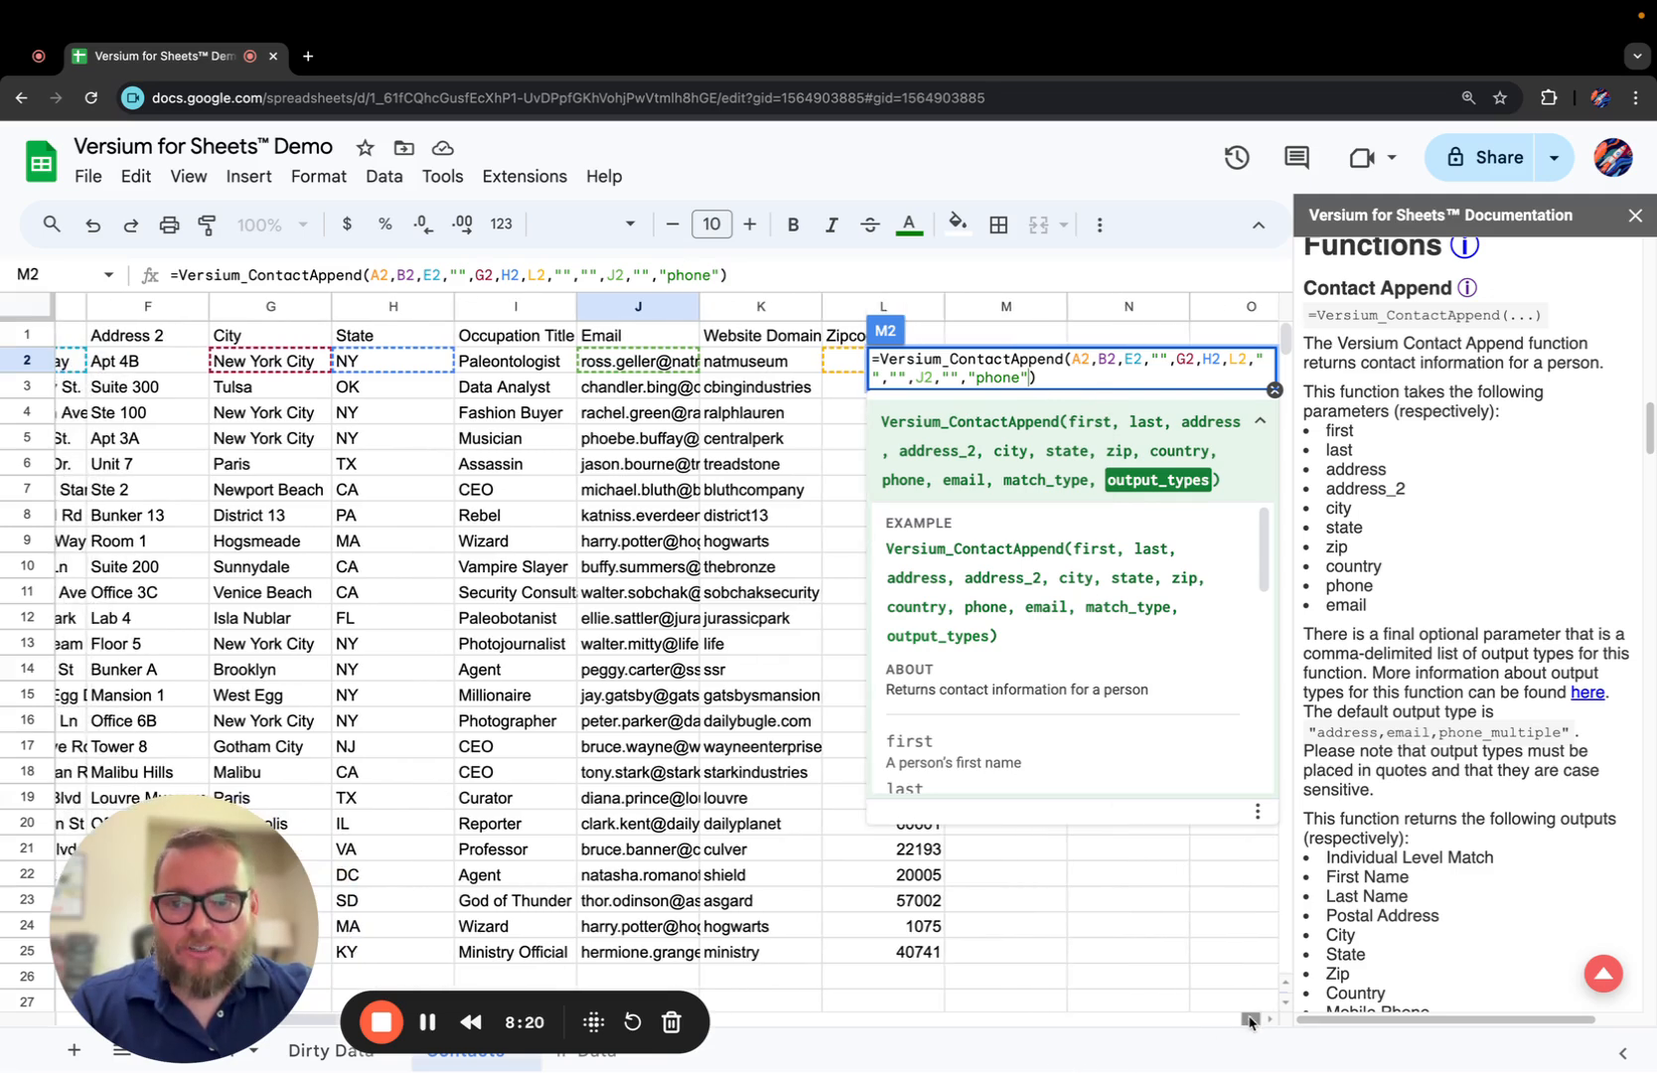
left_click(1249, 1020)
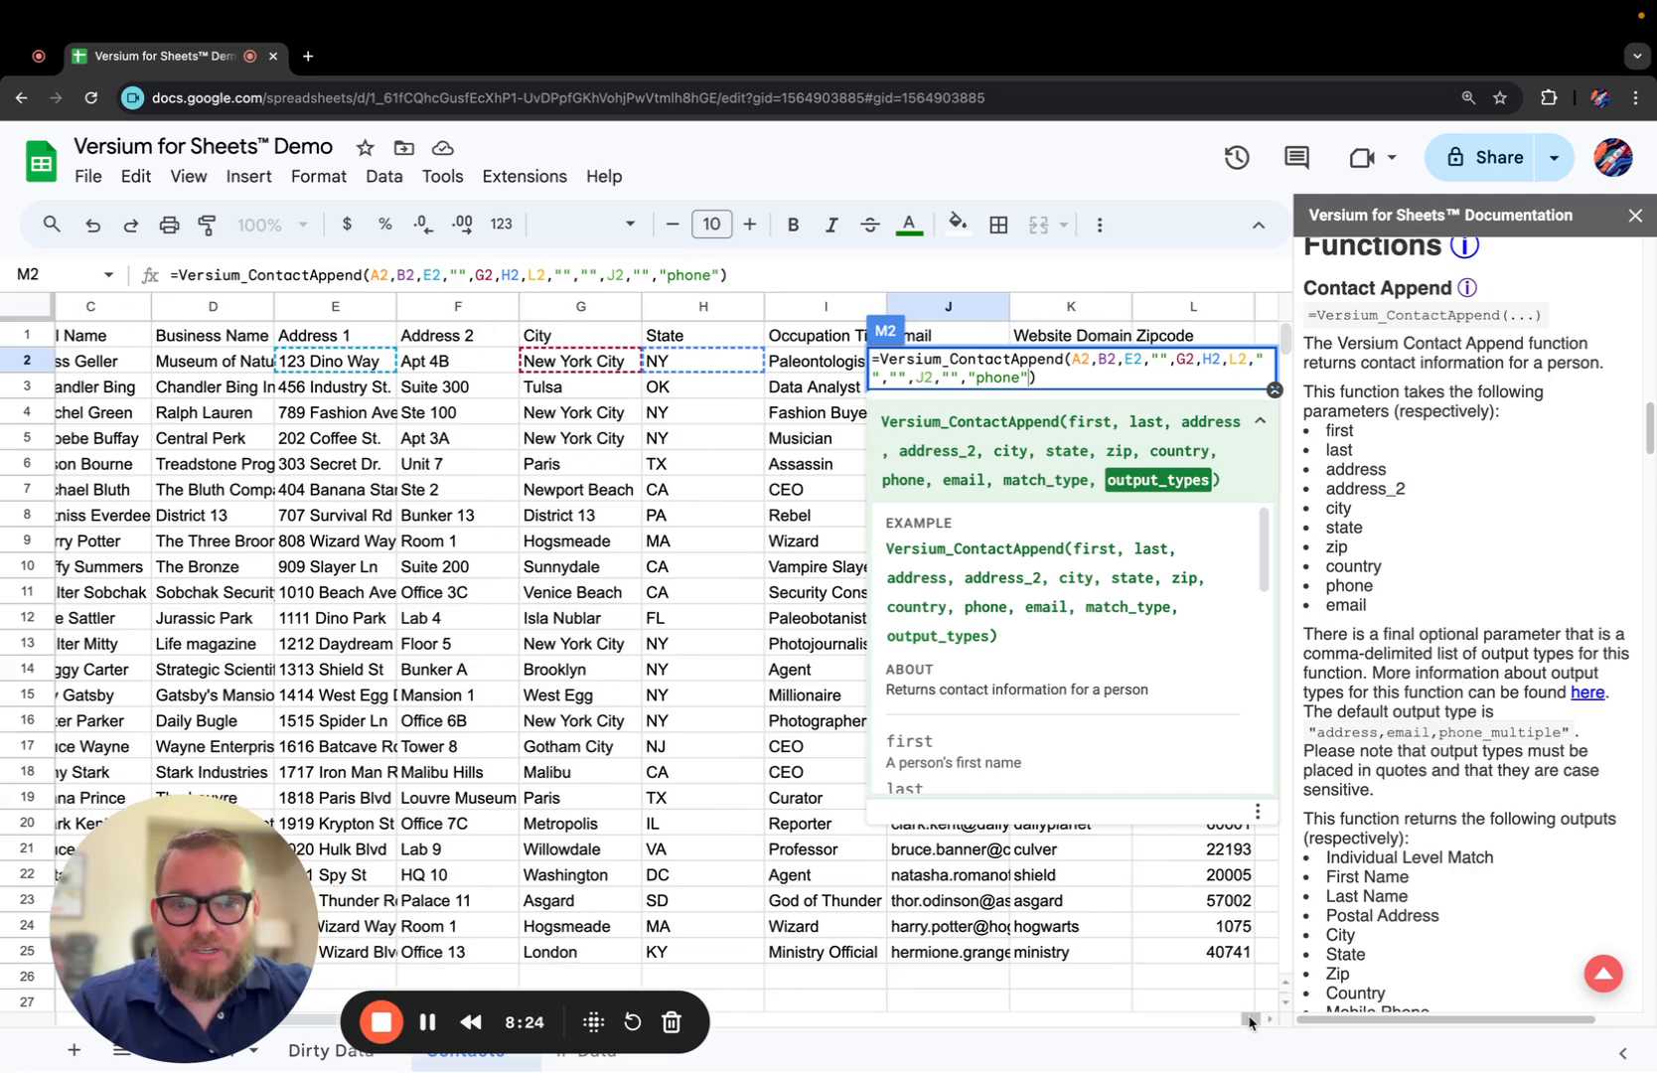
left_click(1269, 1020)
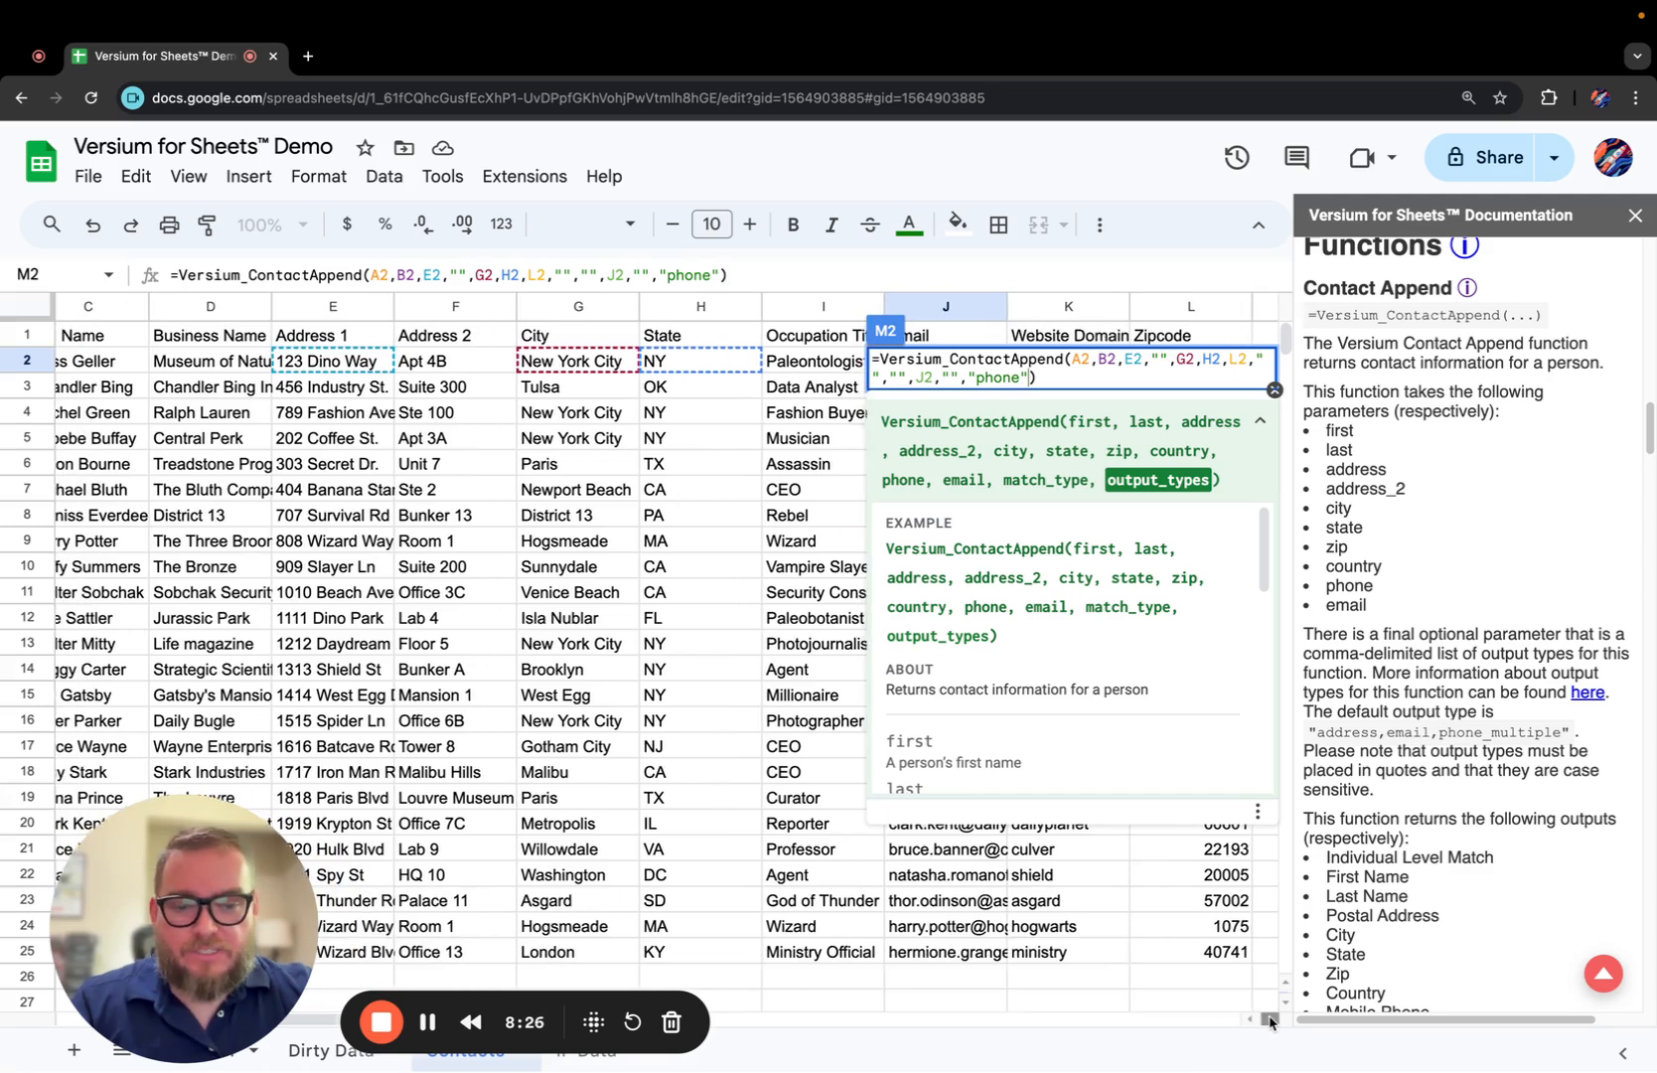
left_click(1269, 1020)
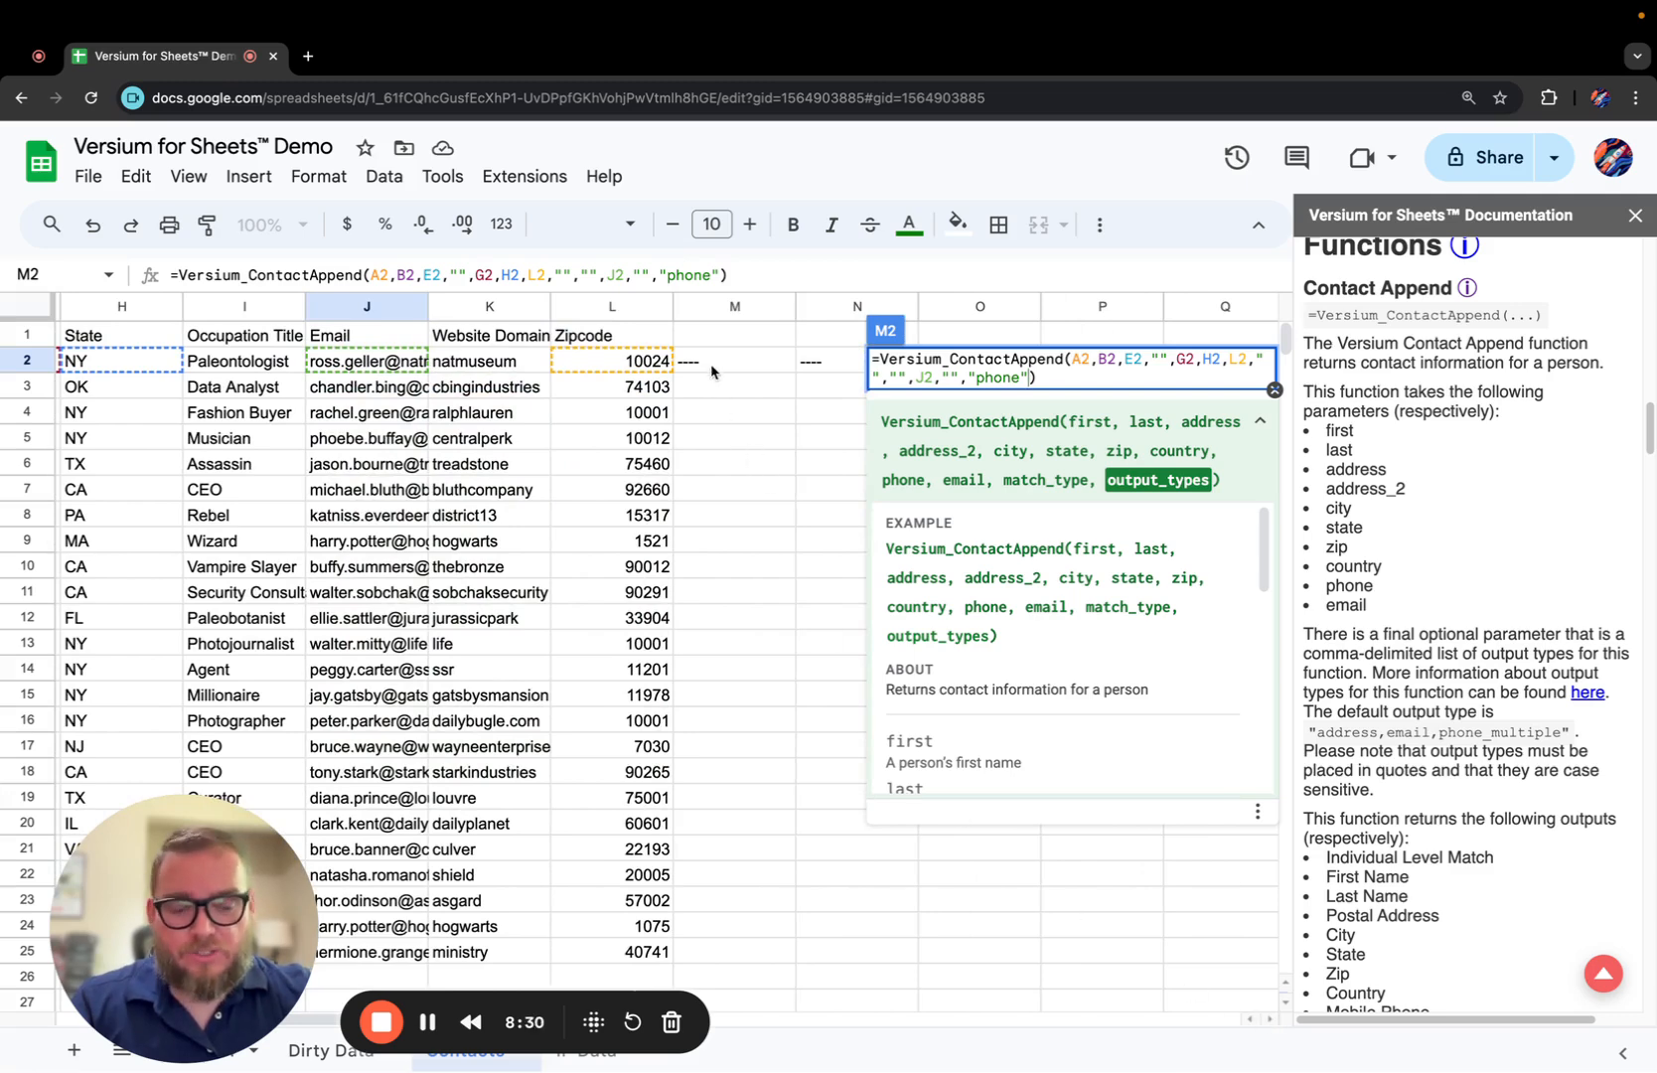
key("Return")
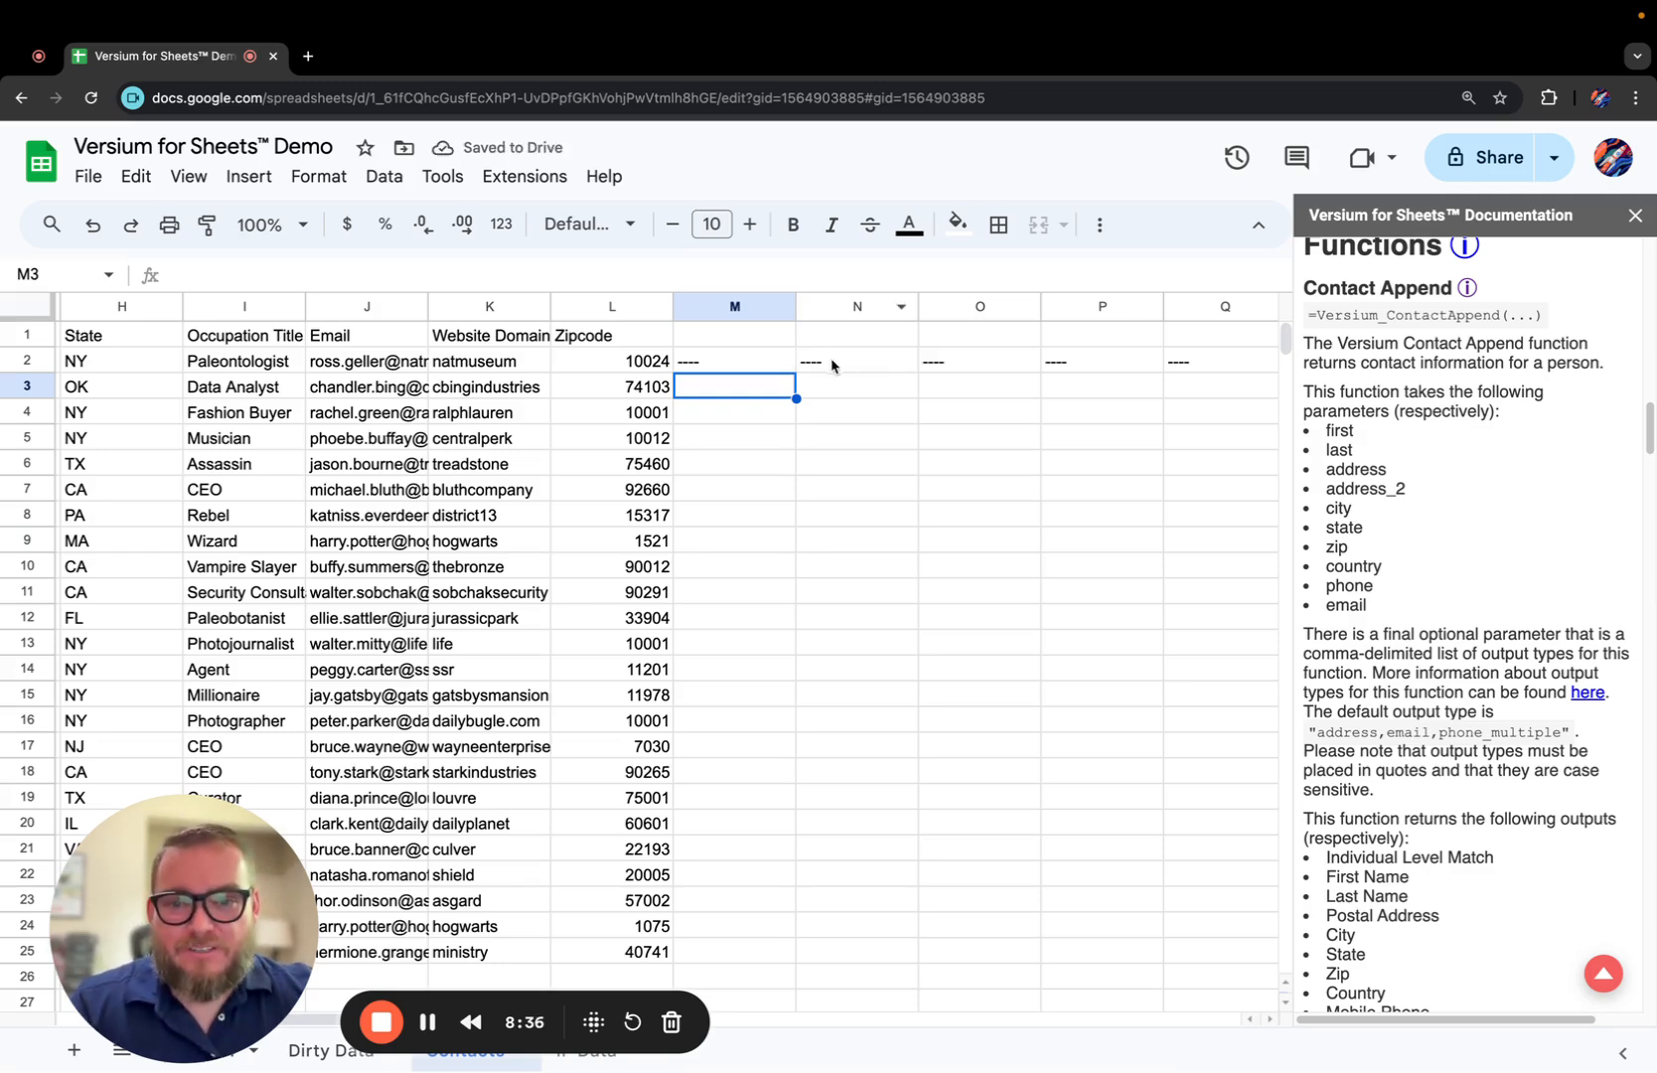
Start a Versium_ContactAppend_Header formula in cell M1, above the contact append results.
left_click(727, 367)
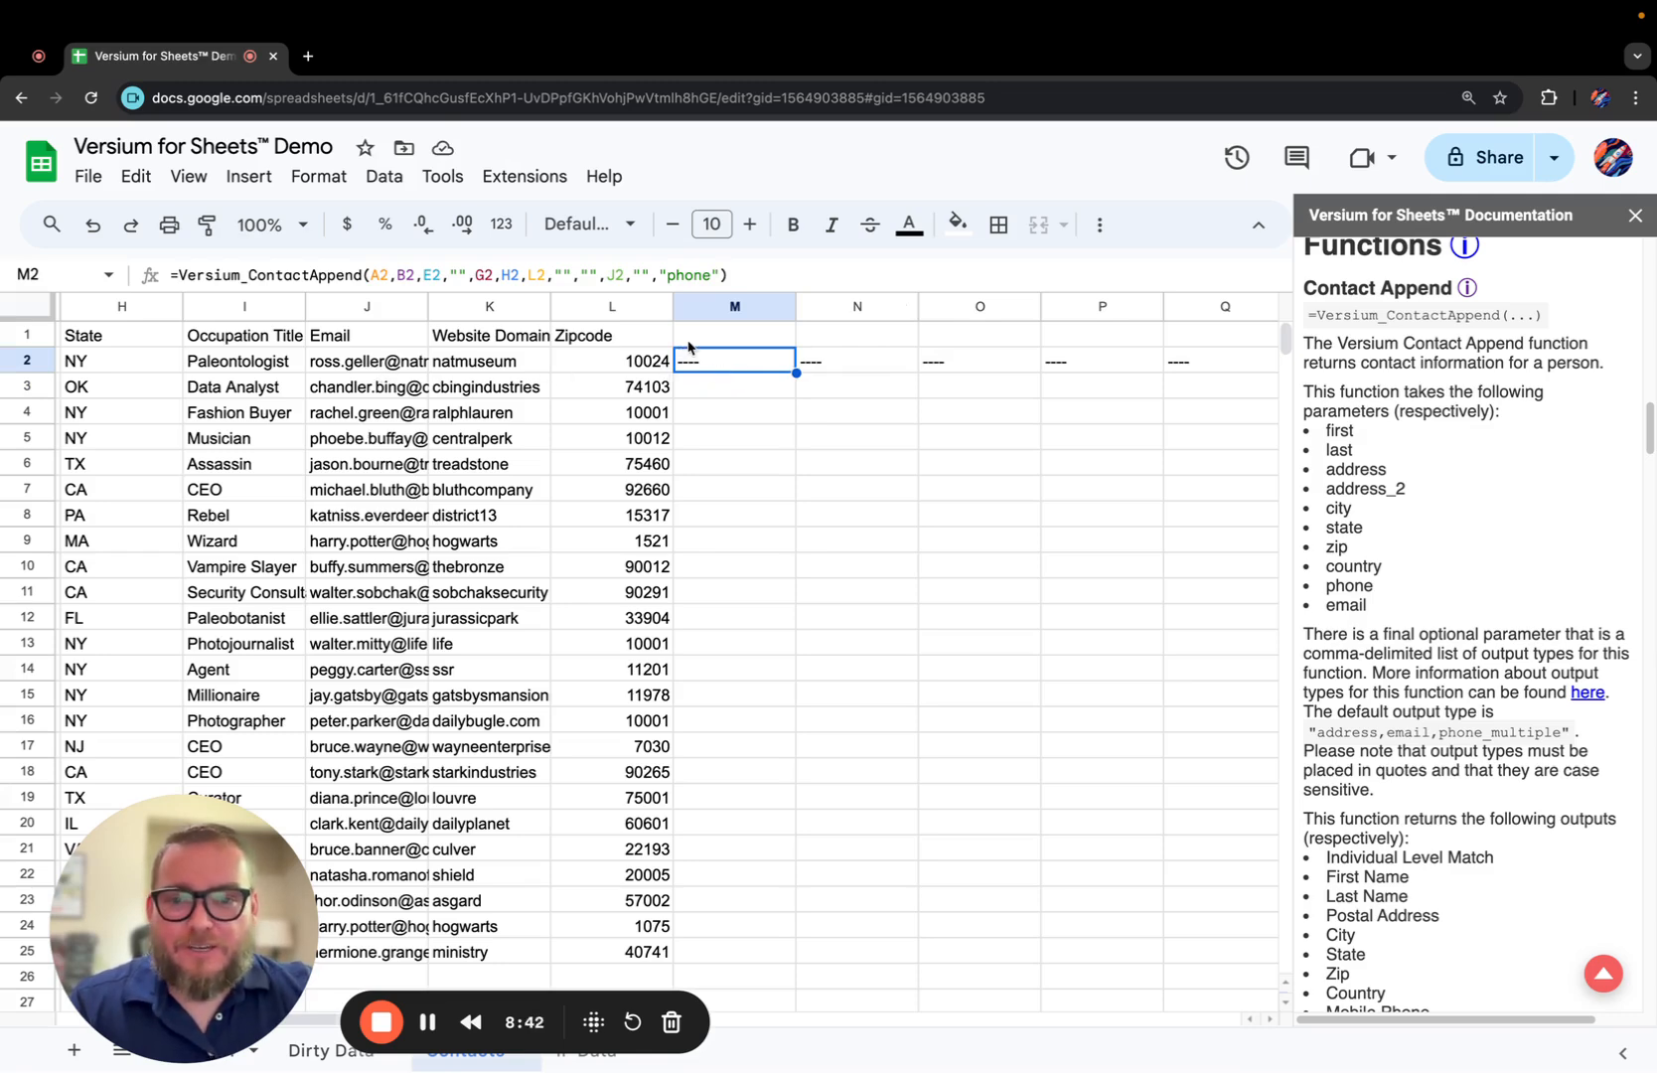
left_click(689, 344)
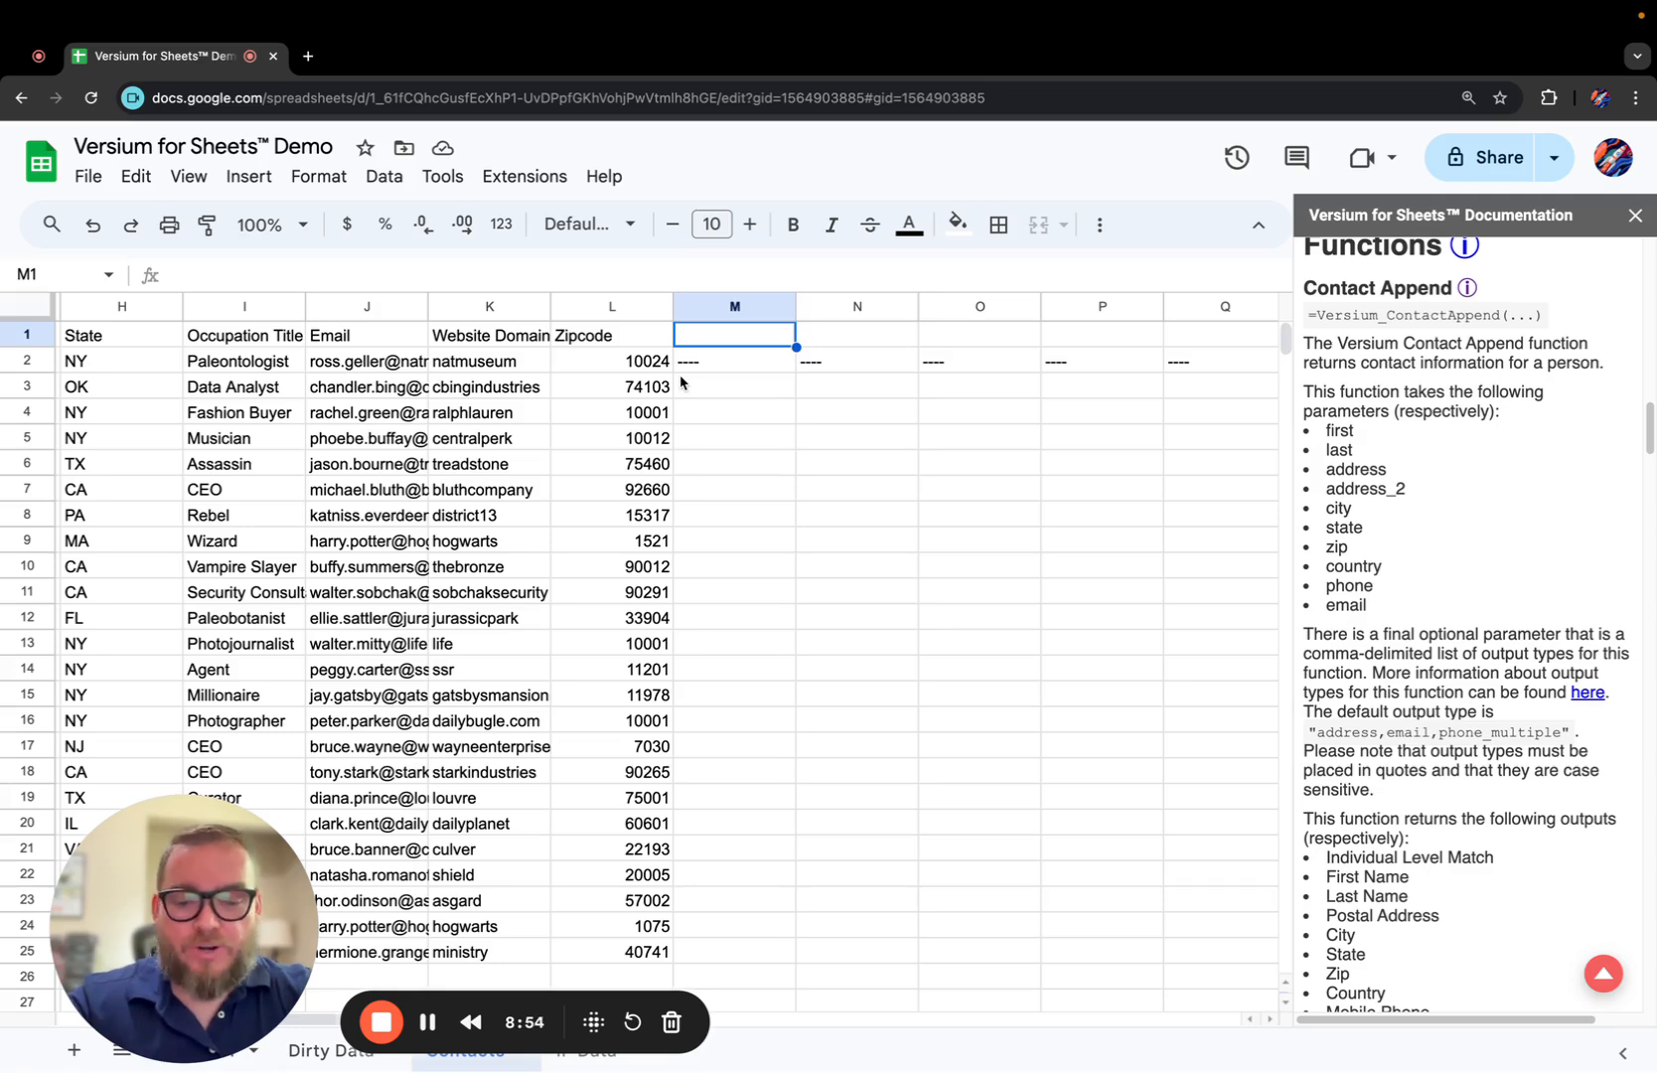
type("=")
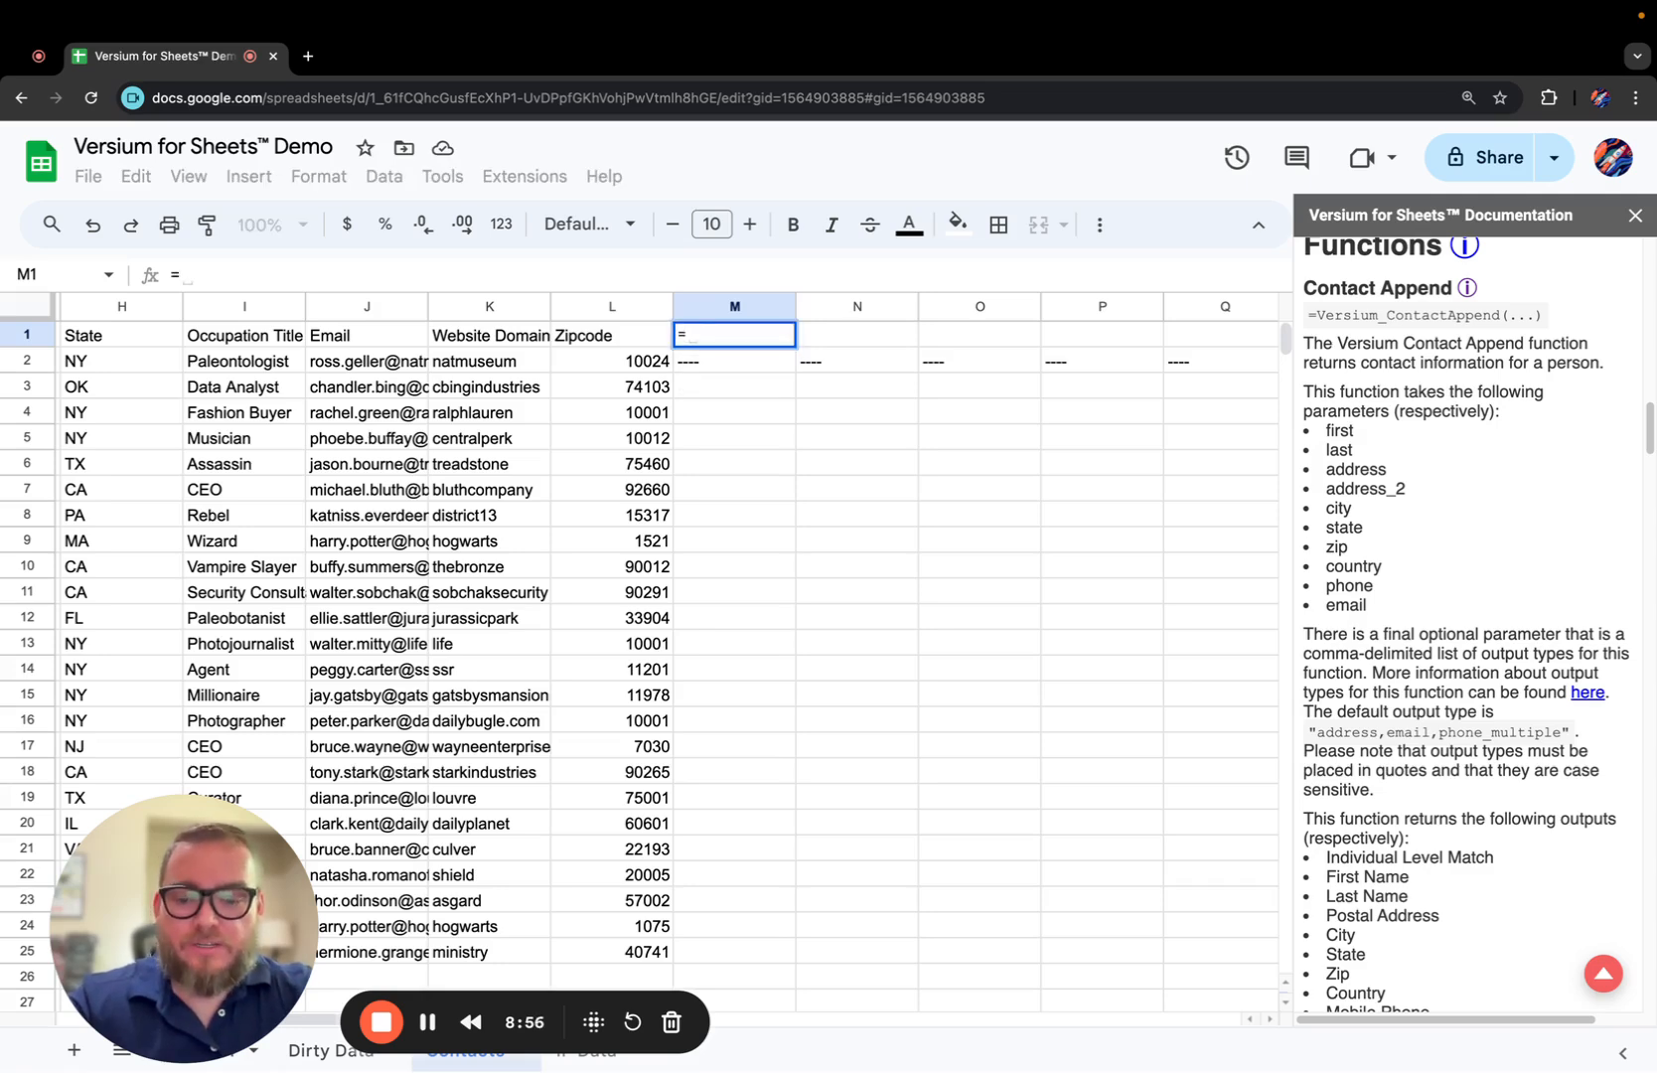
type("Versium")
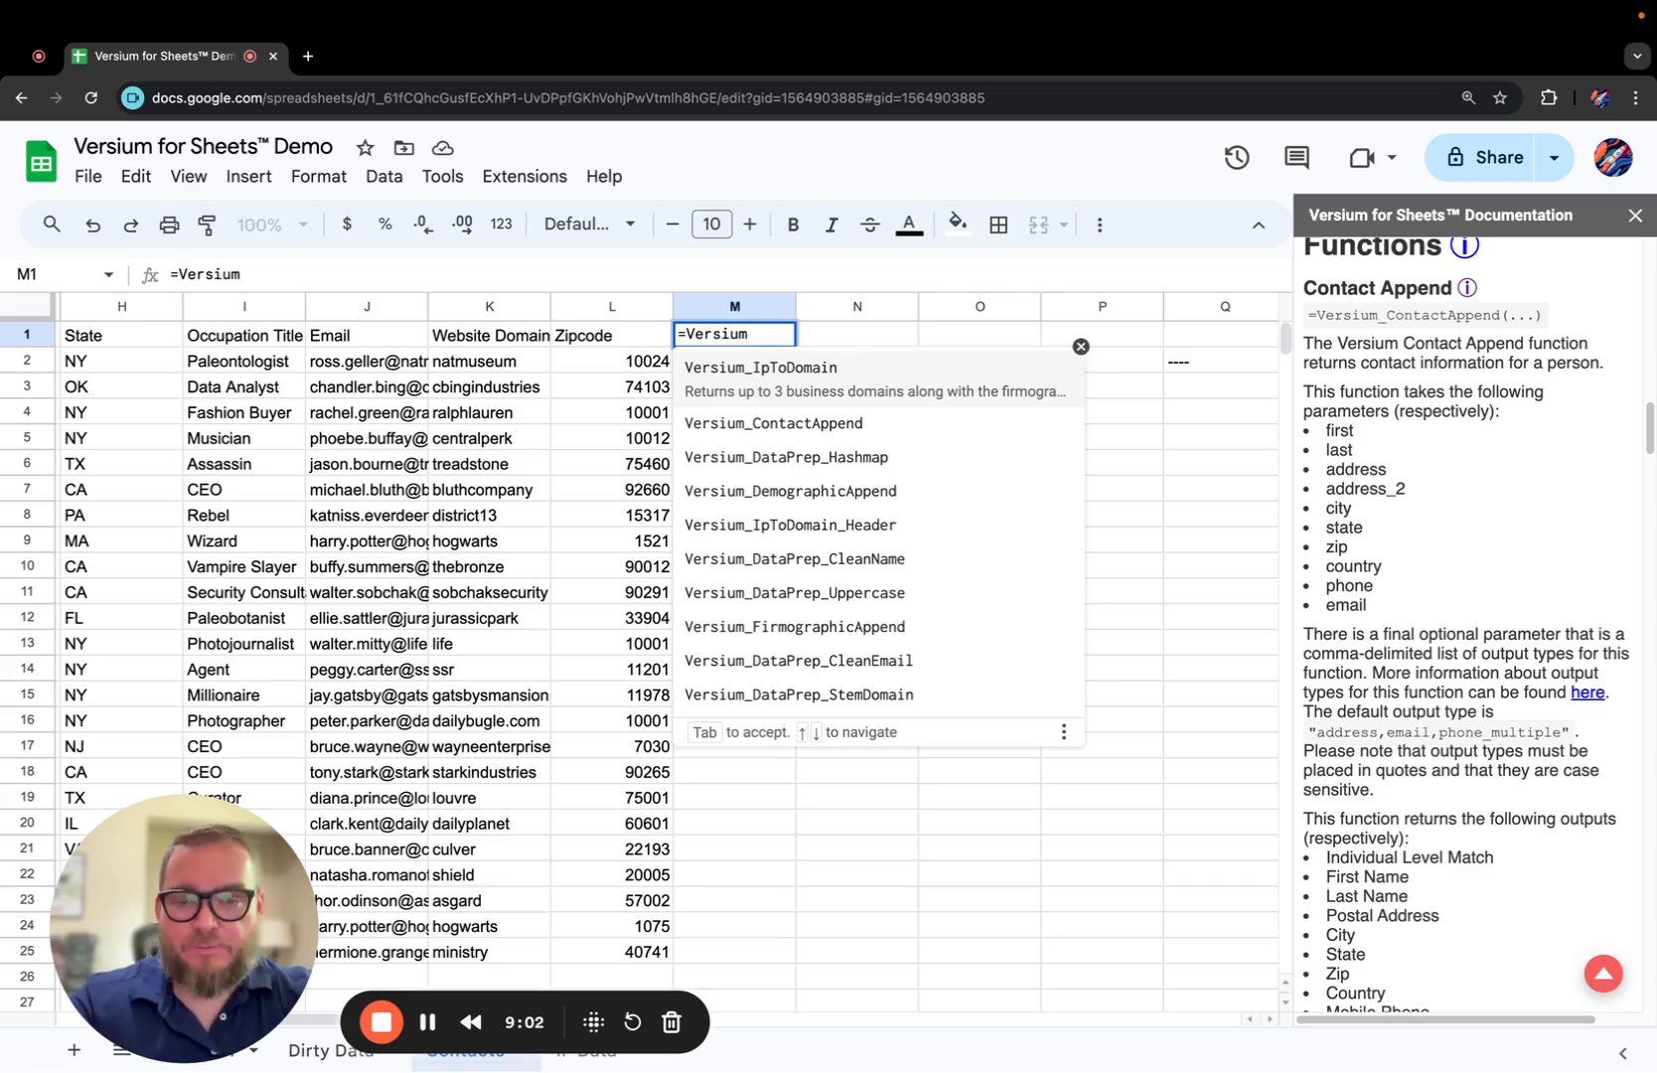
type("_Con")
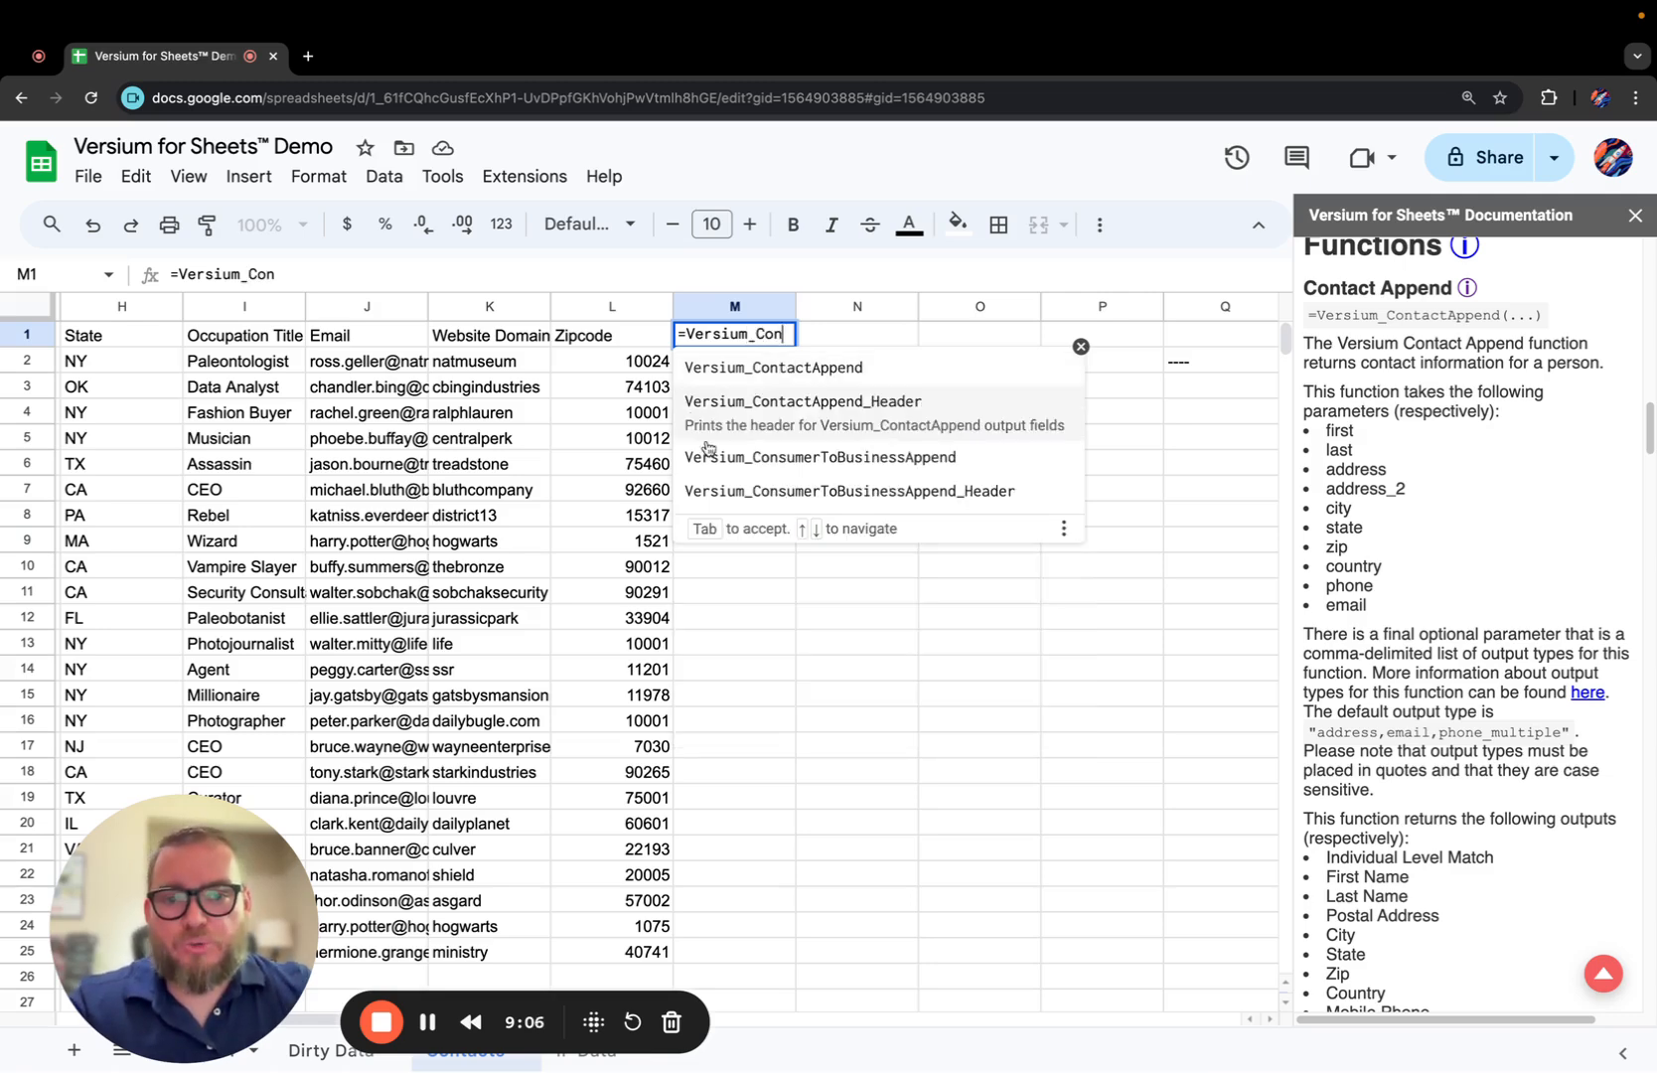
left_click(760, 409)
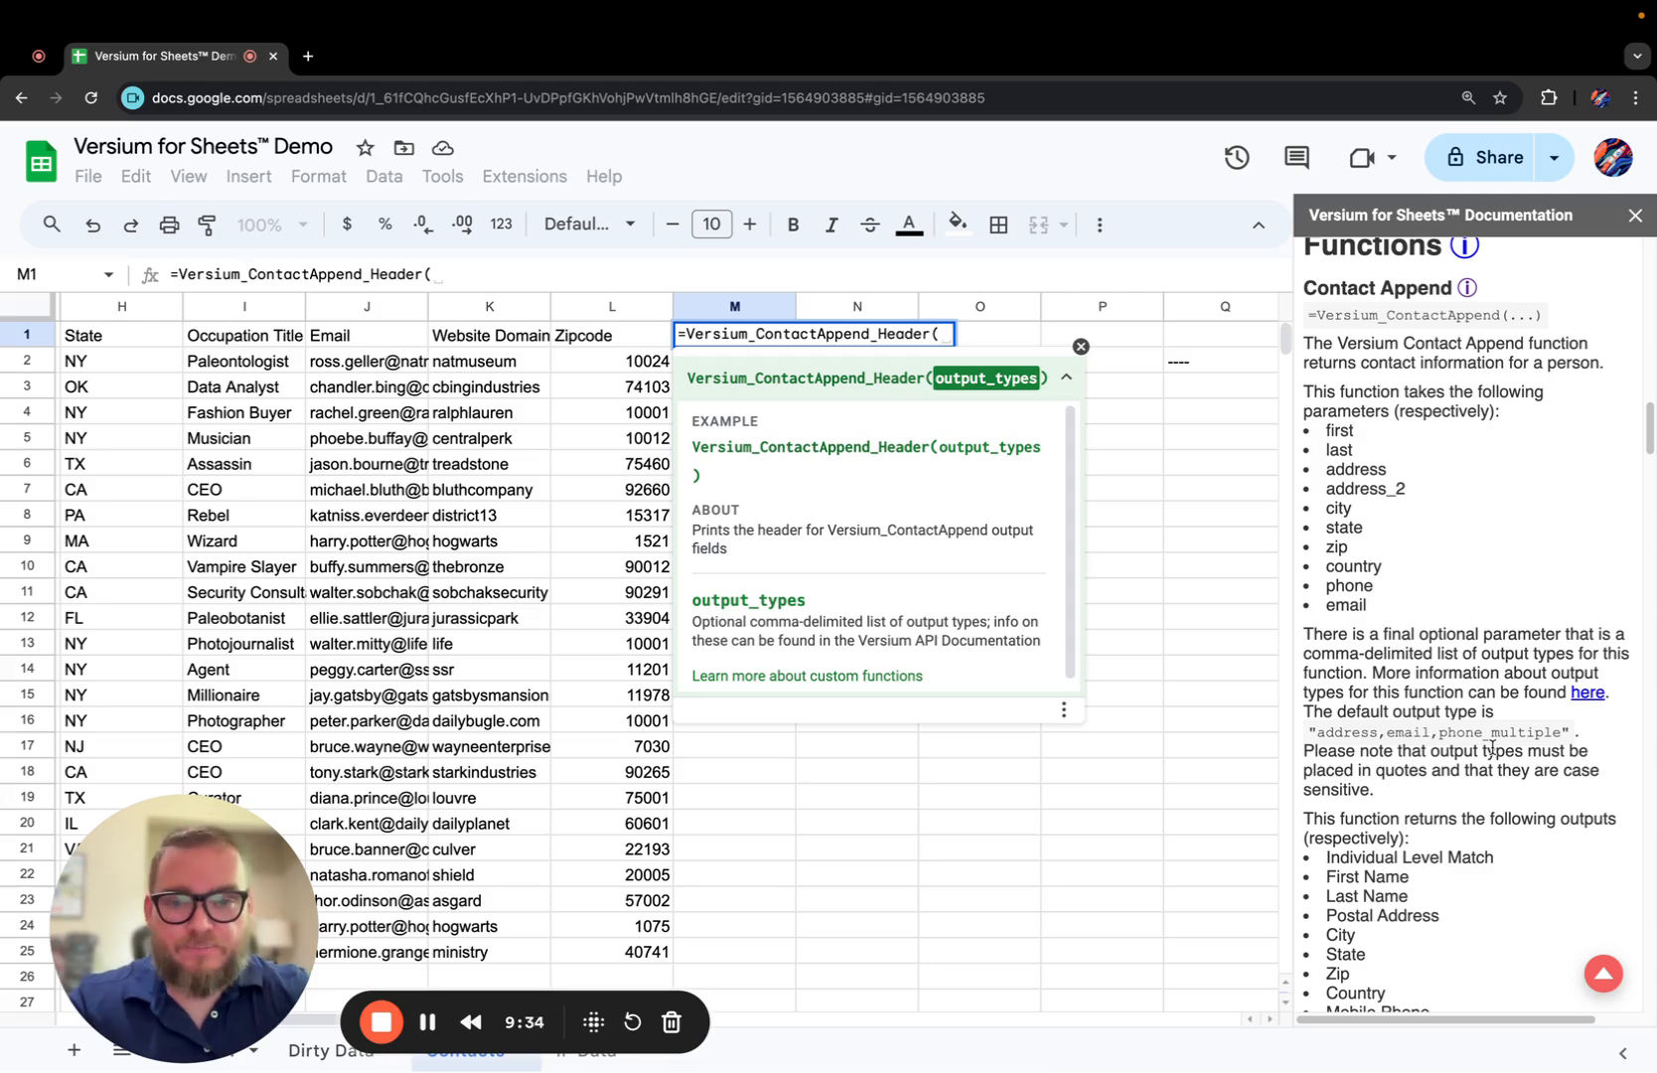
Supply "phone" as the output_types argument of the header formula and commit it in M1.
type("\"phone")
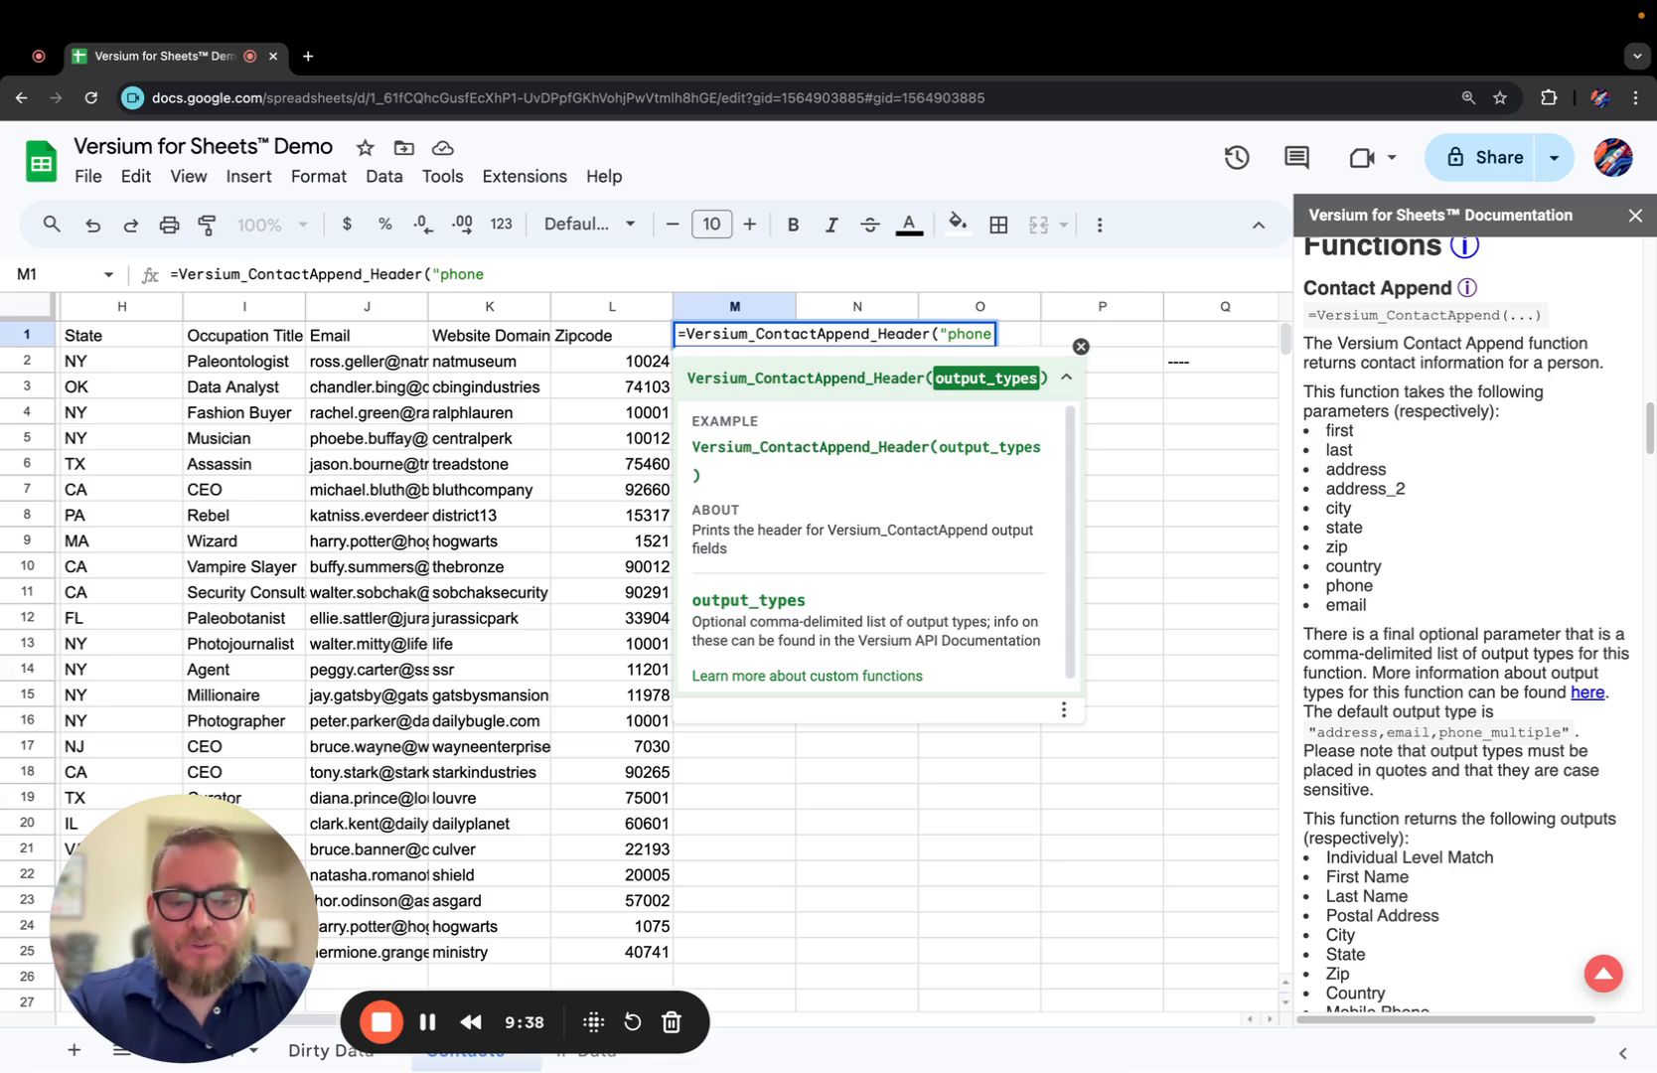
type("\"")
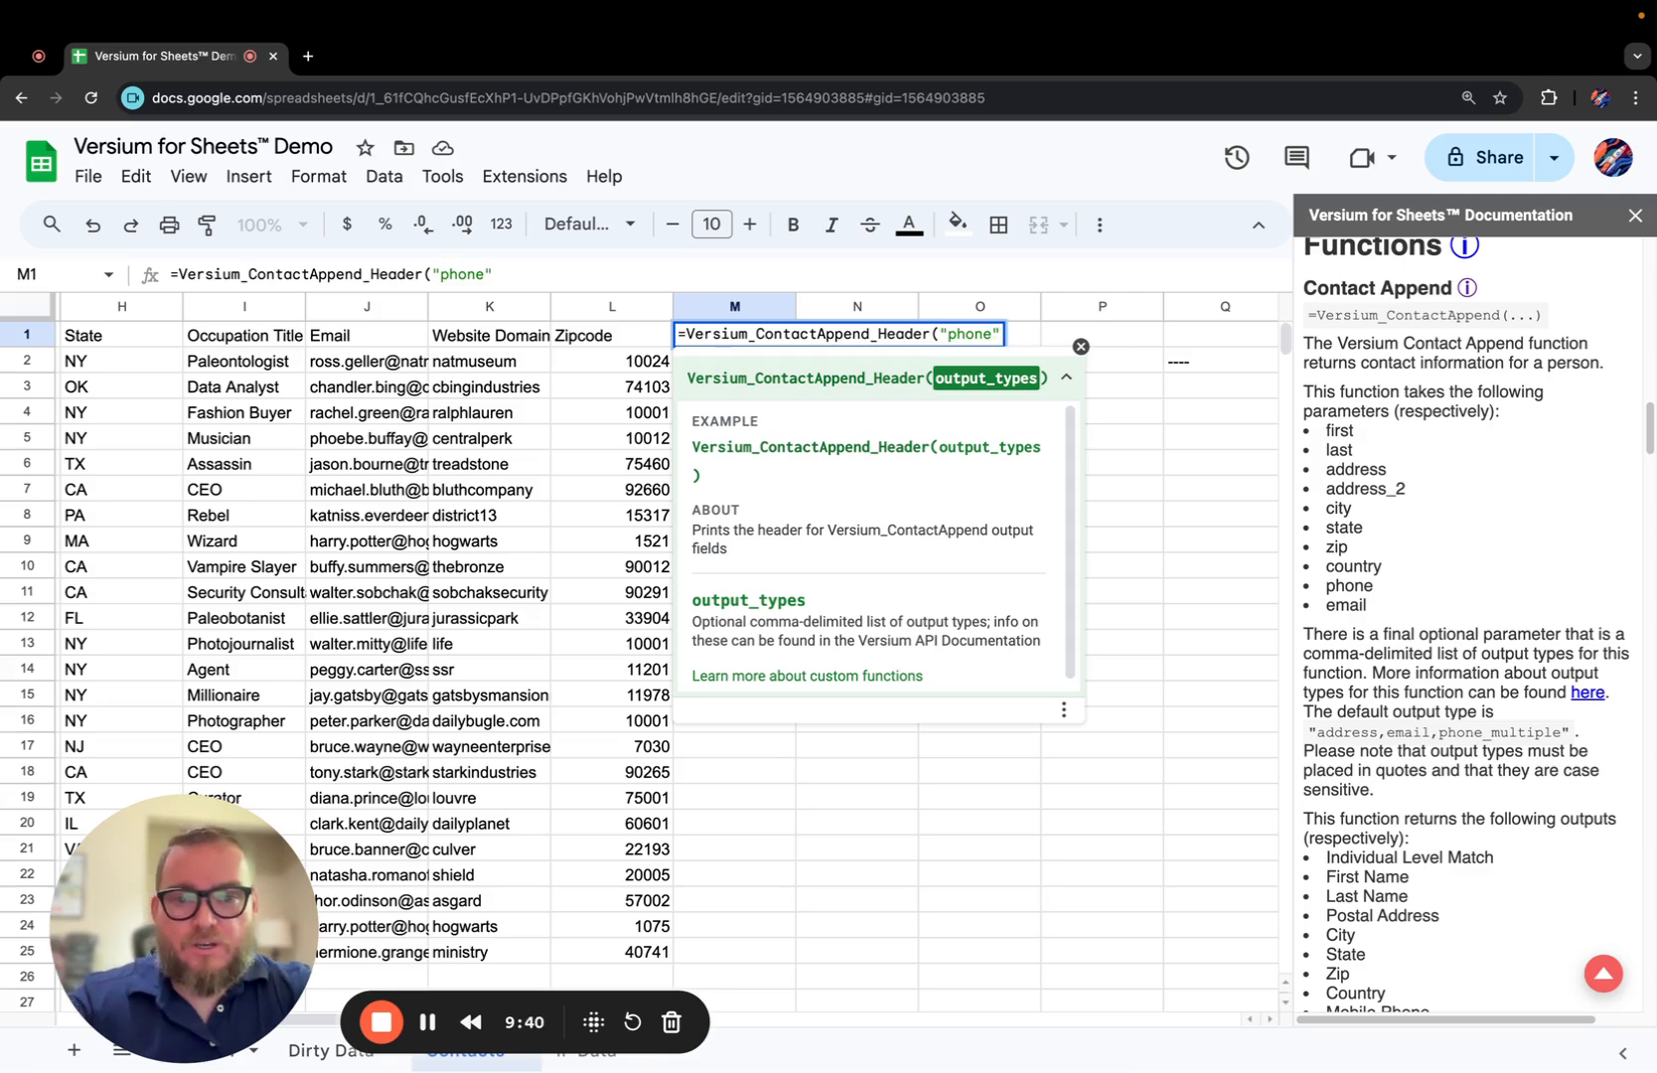
type(")")
key("Return")
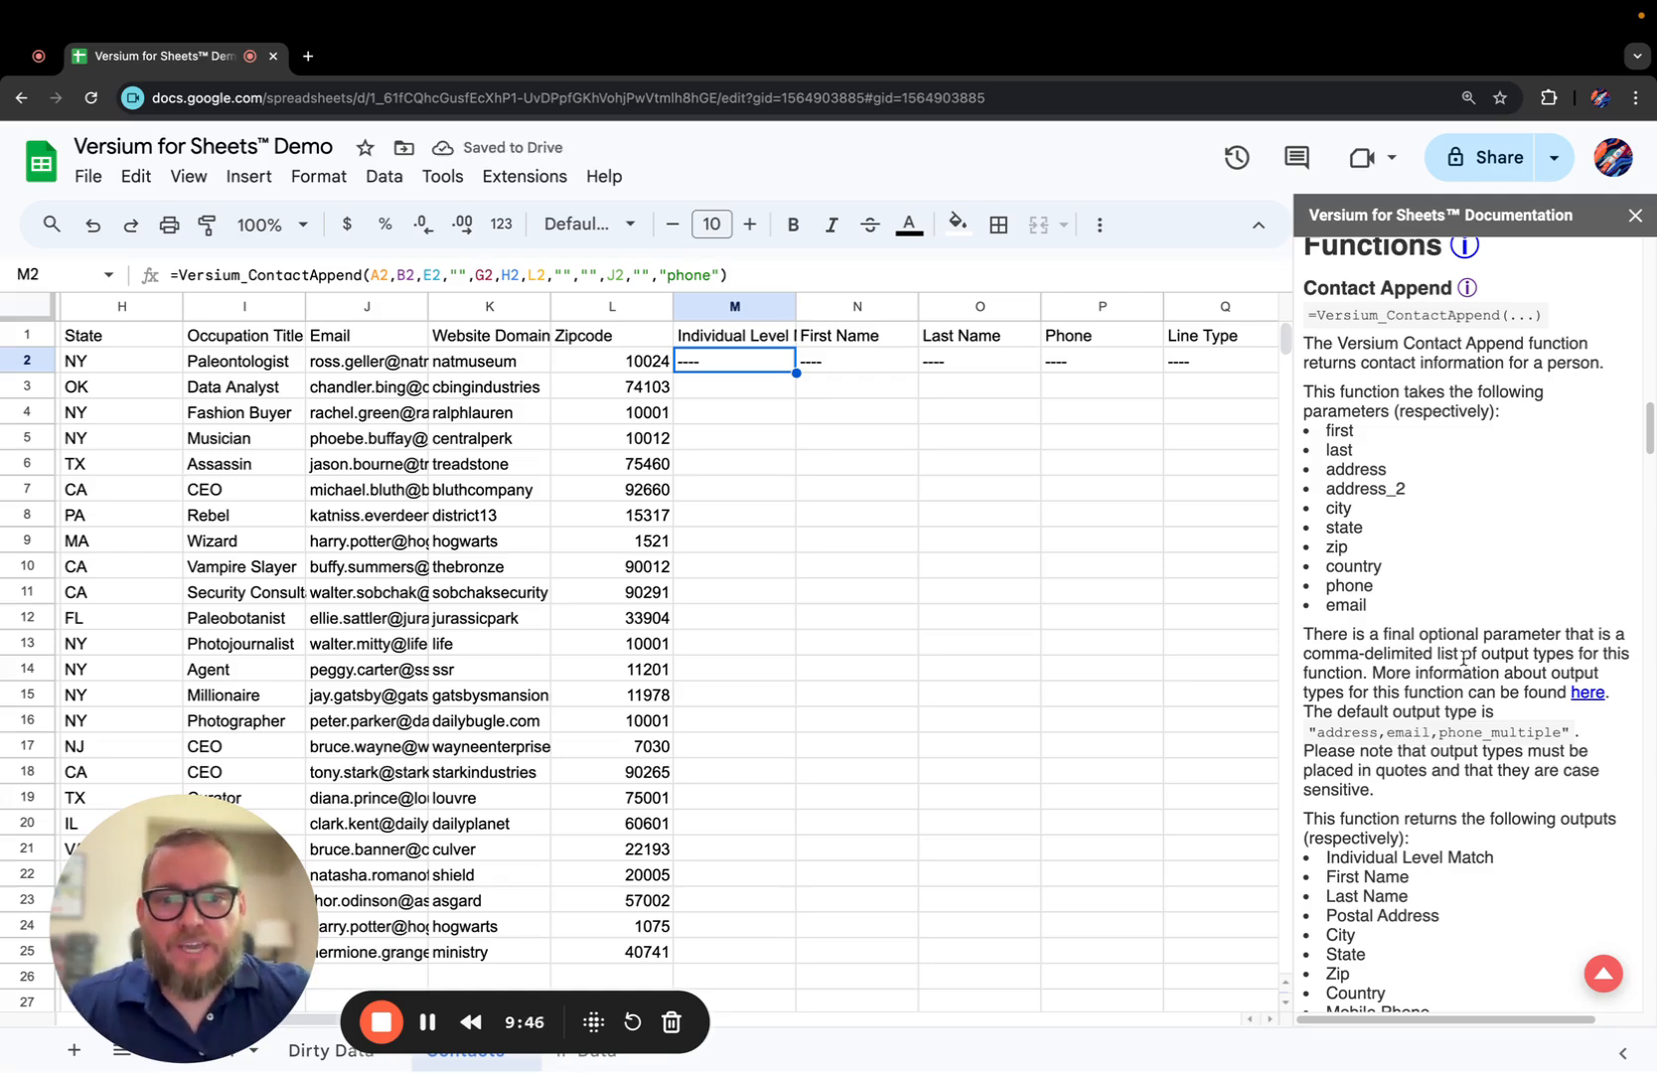
left_click(745, 341)
left_click(747, 362)
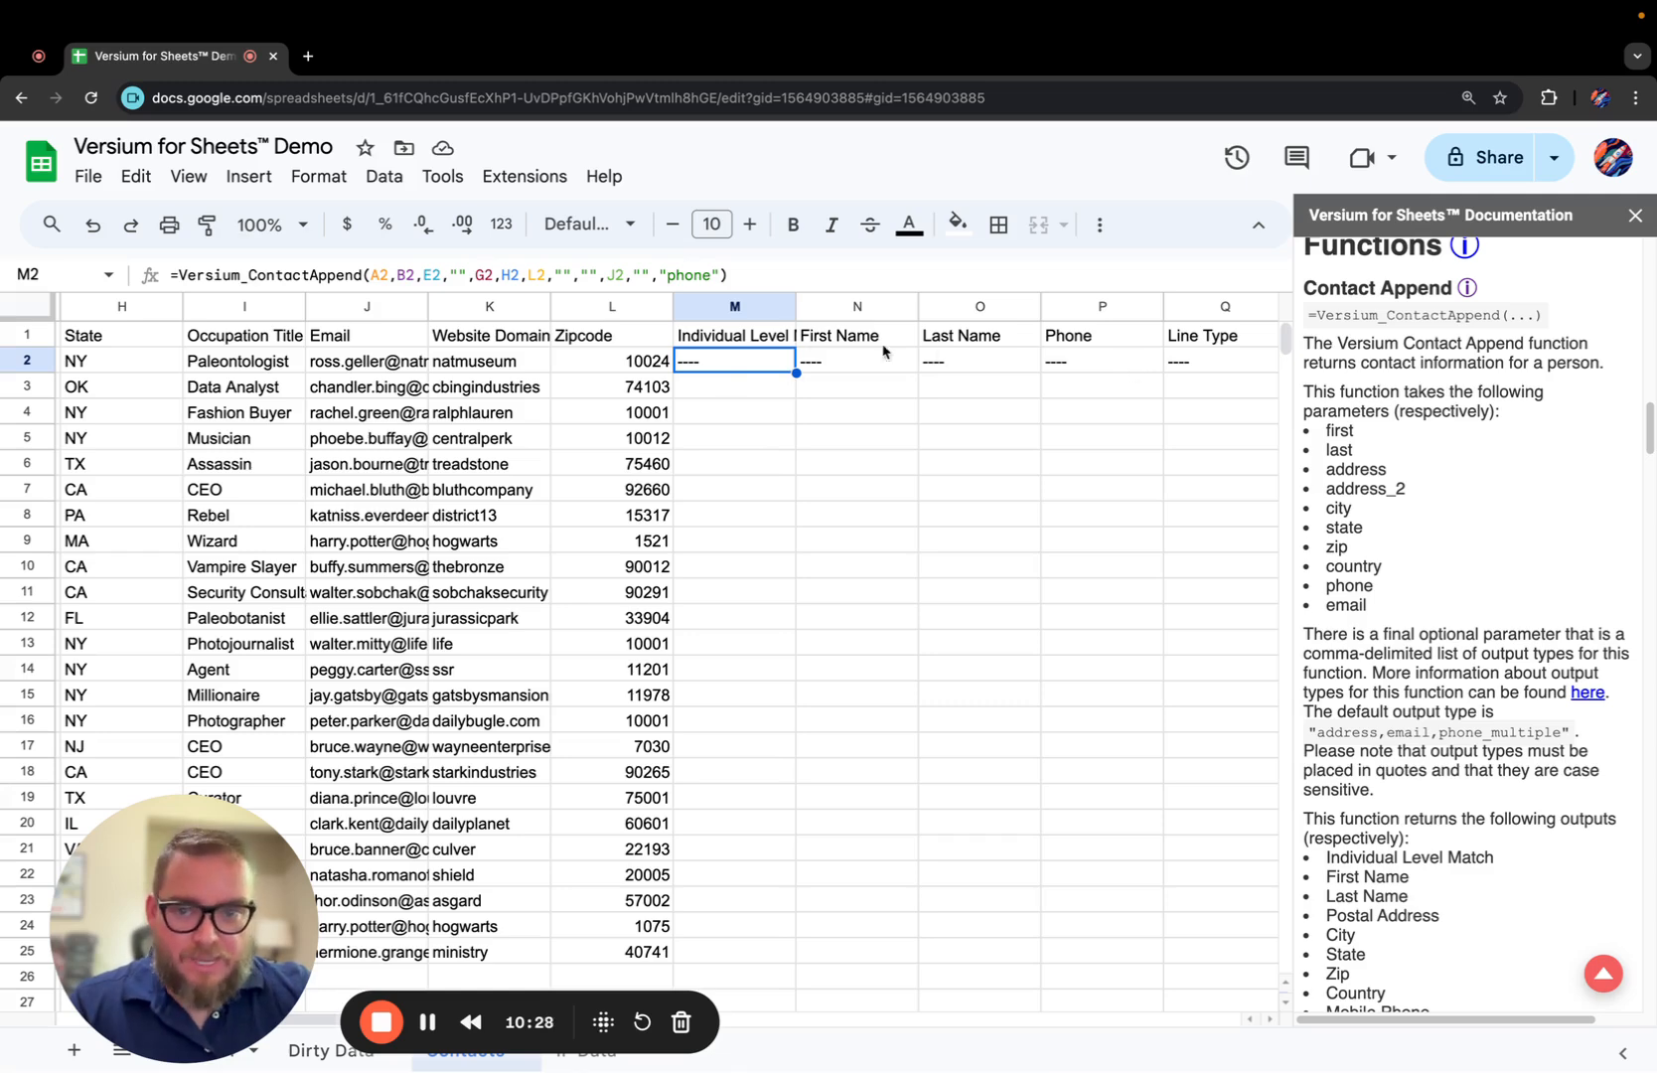
left_click(536, 182)
mouse_move(624, 462)
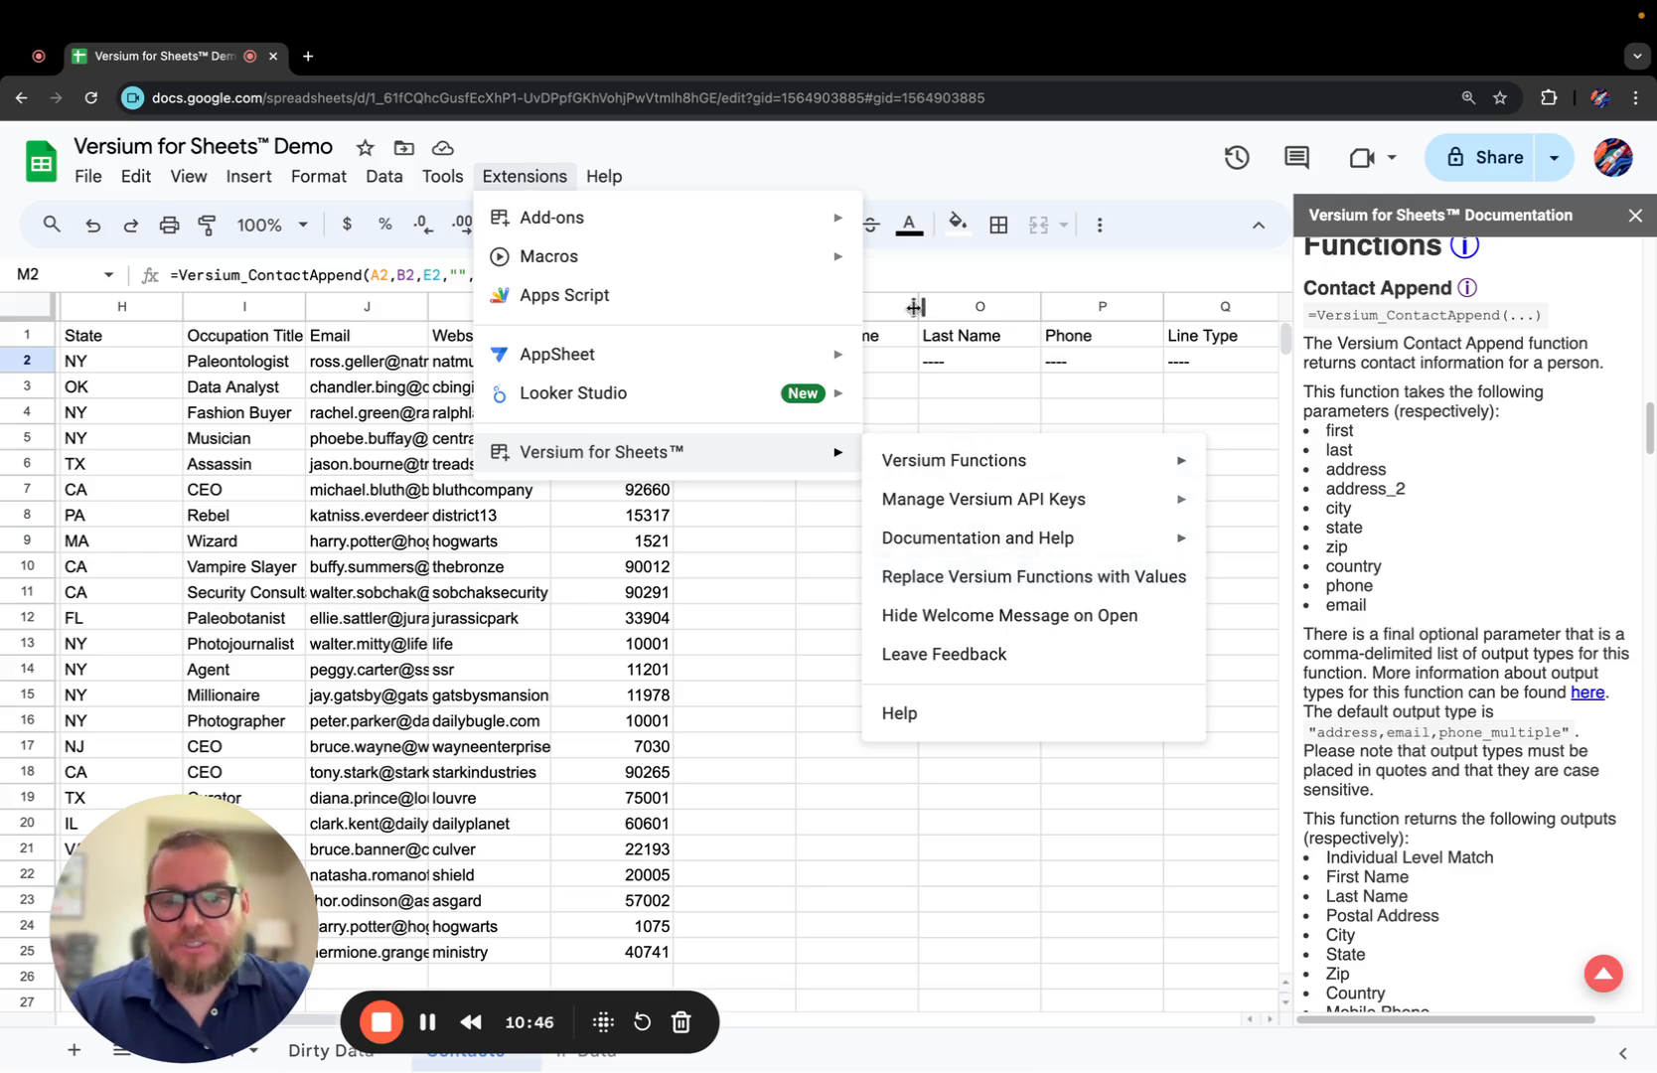
left_click(854, 362)
Copy the contact append formula cell M2 and paste it back over itself as values only.
left_click(780, 366)
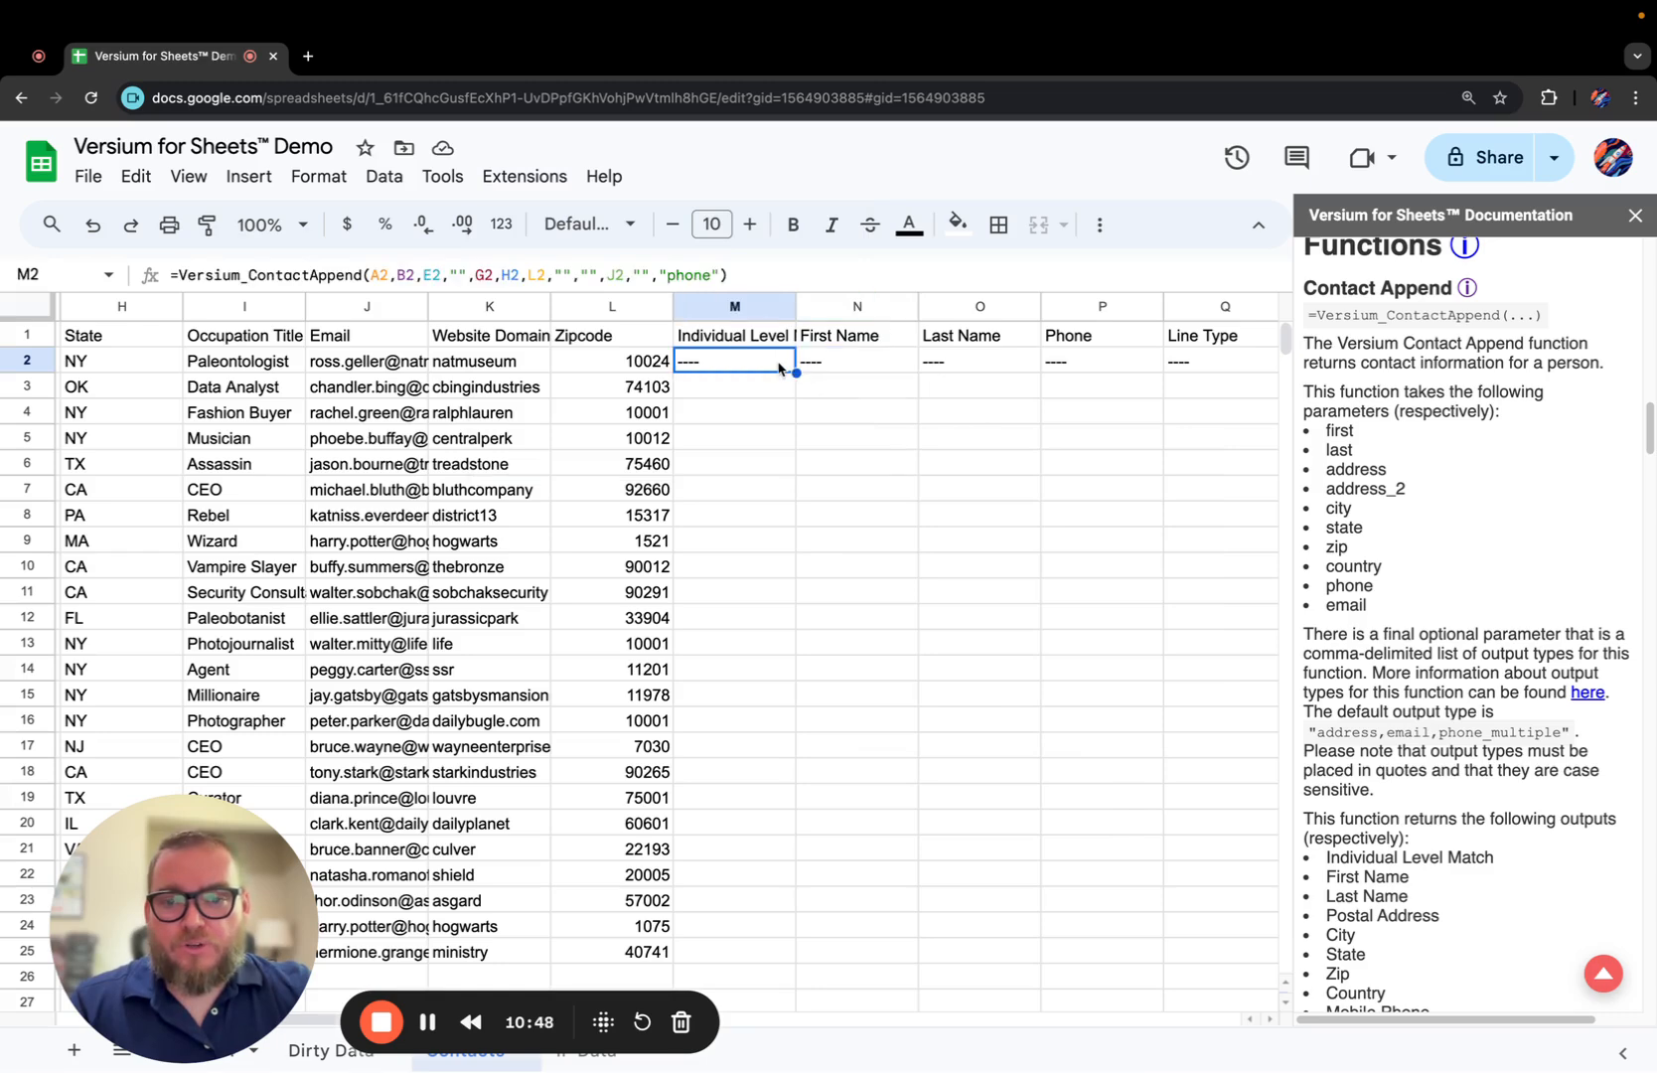
key("super+c")
right_click(780, 368)
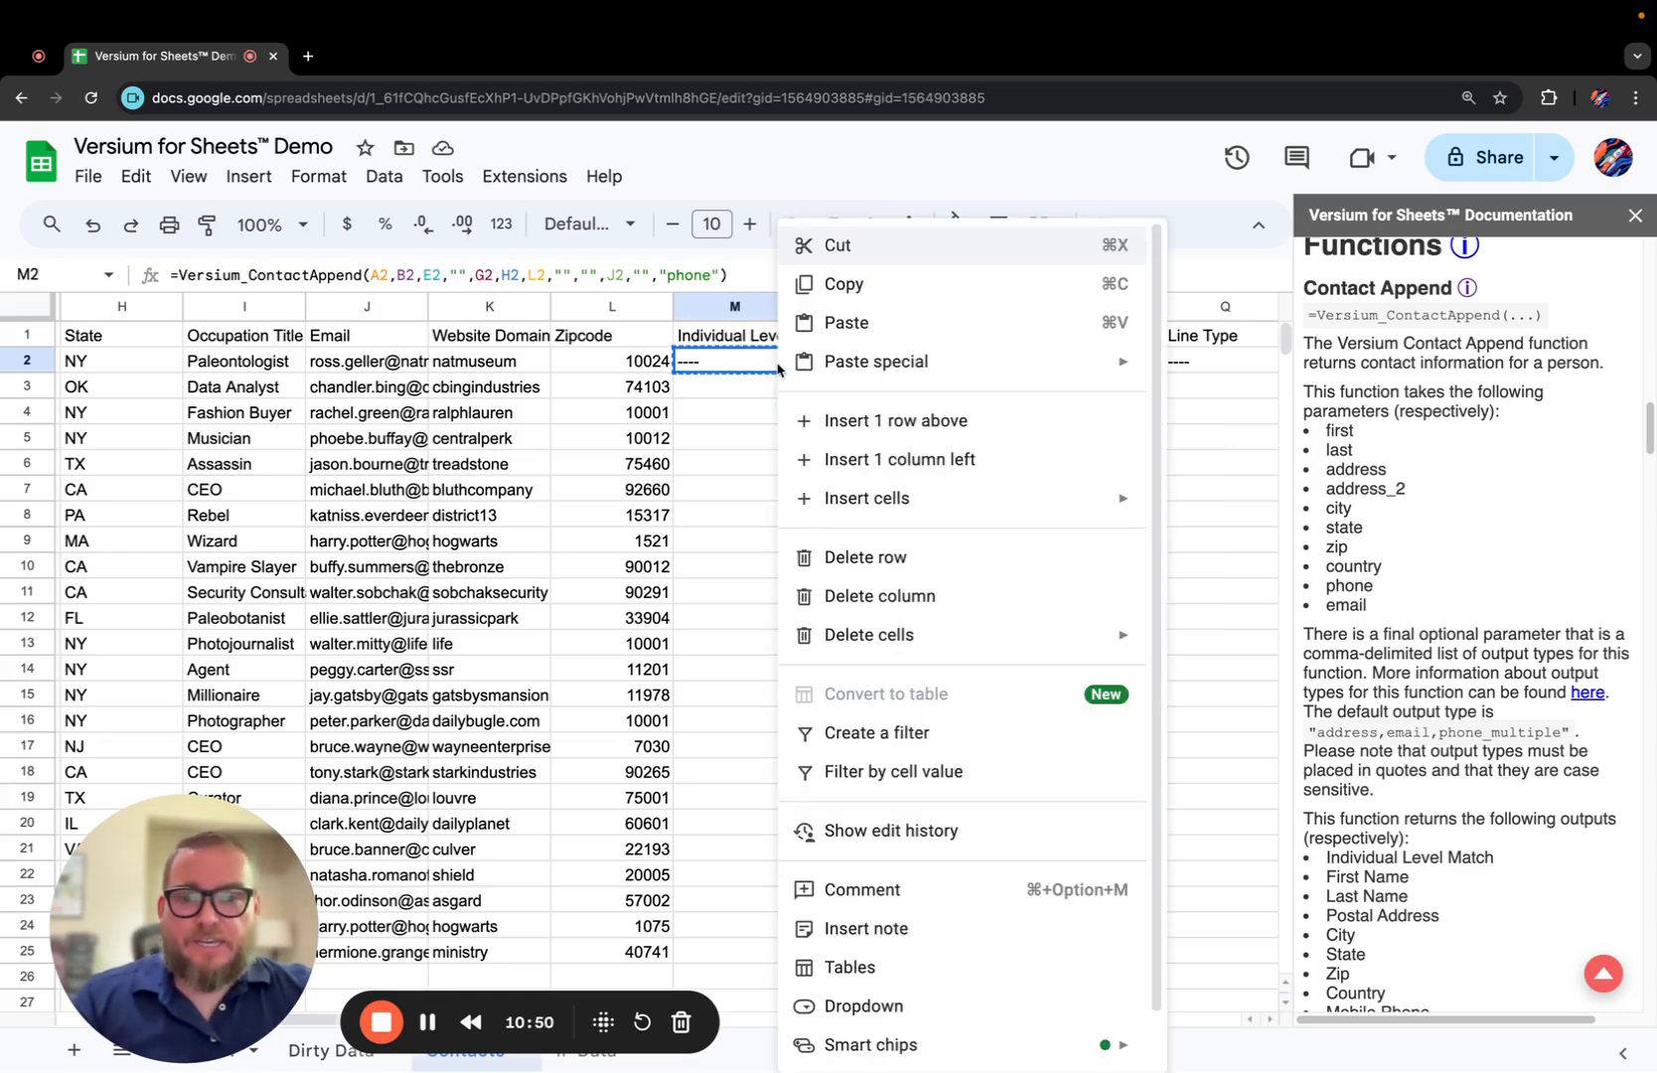
mouse_move(861, 370)
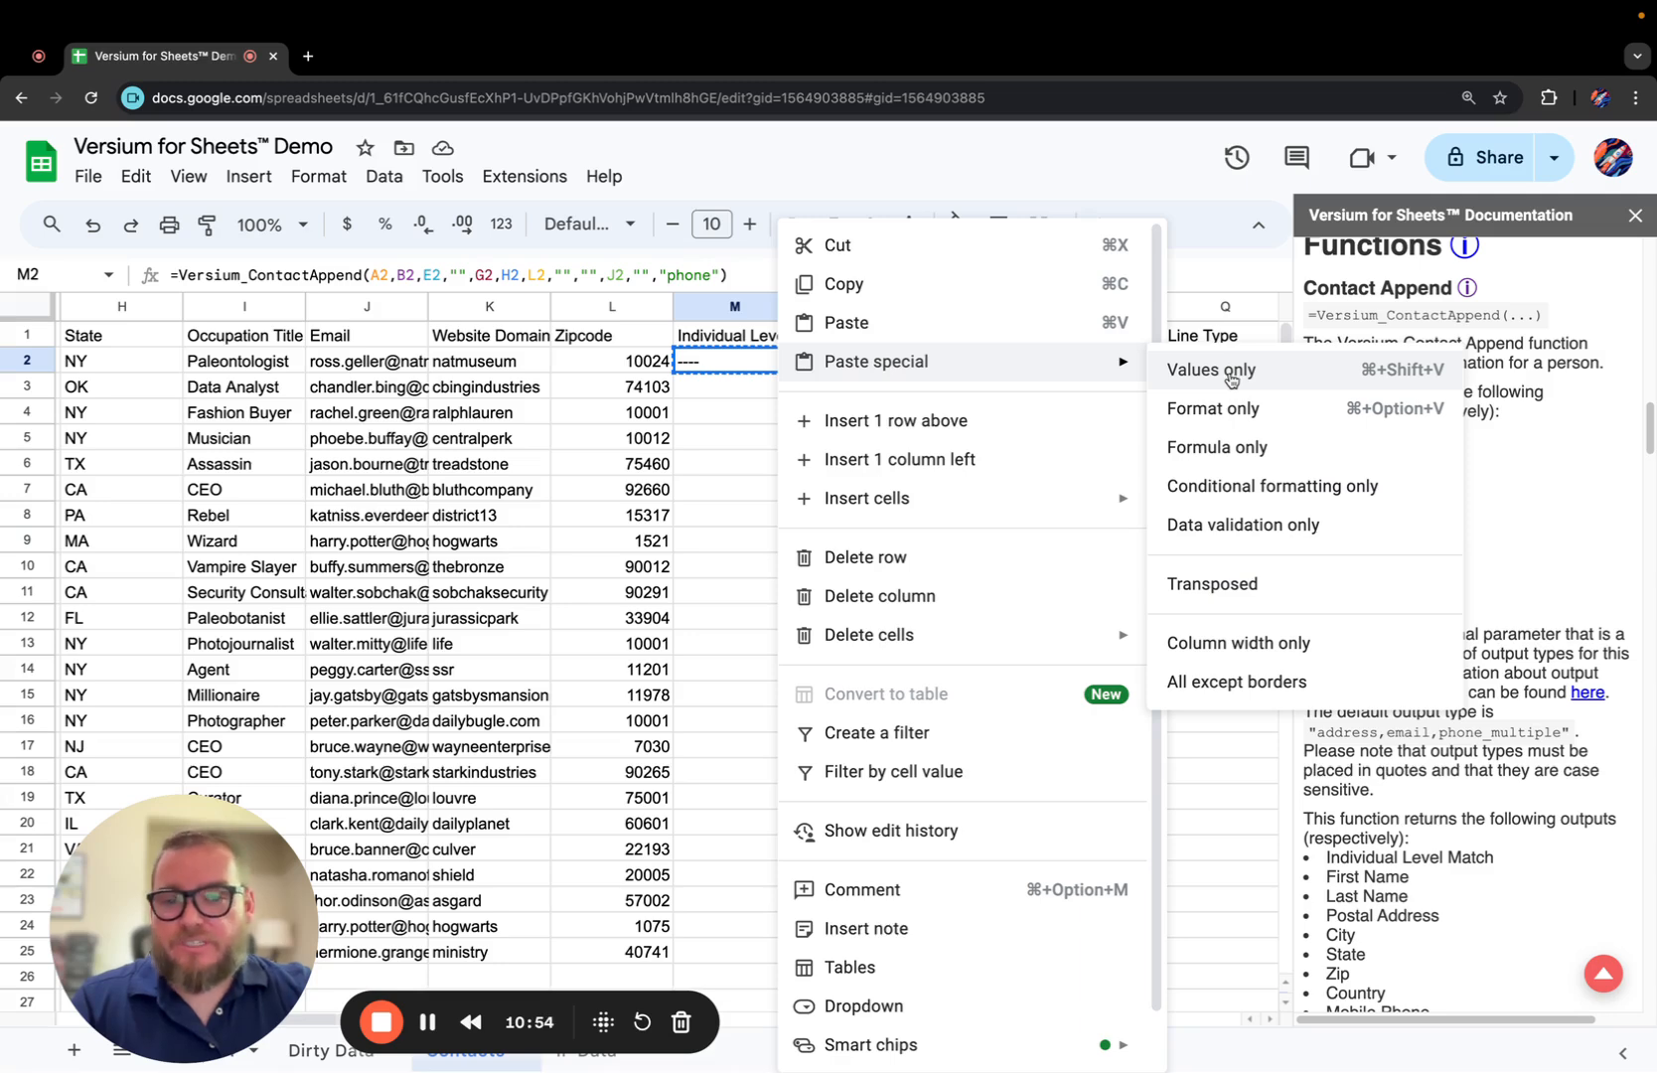
left_click(703, 368)
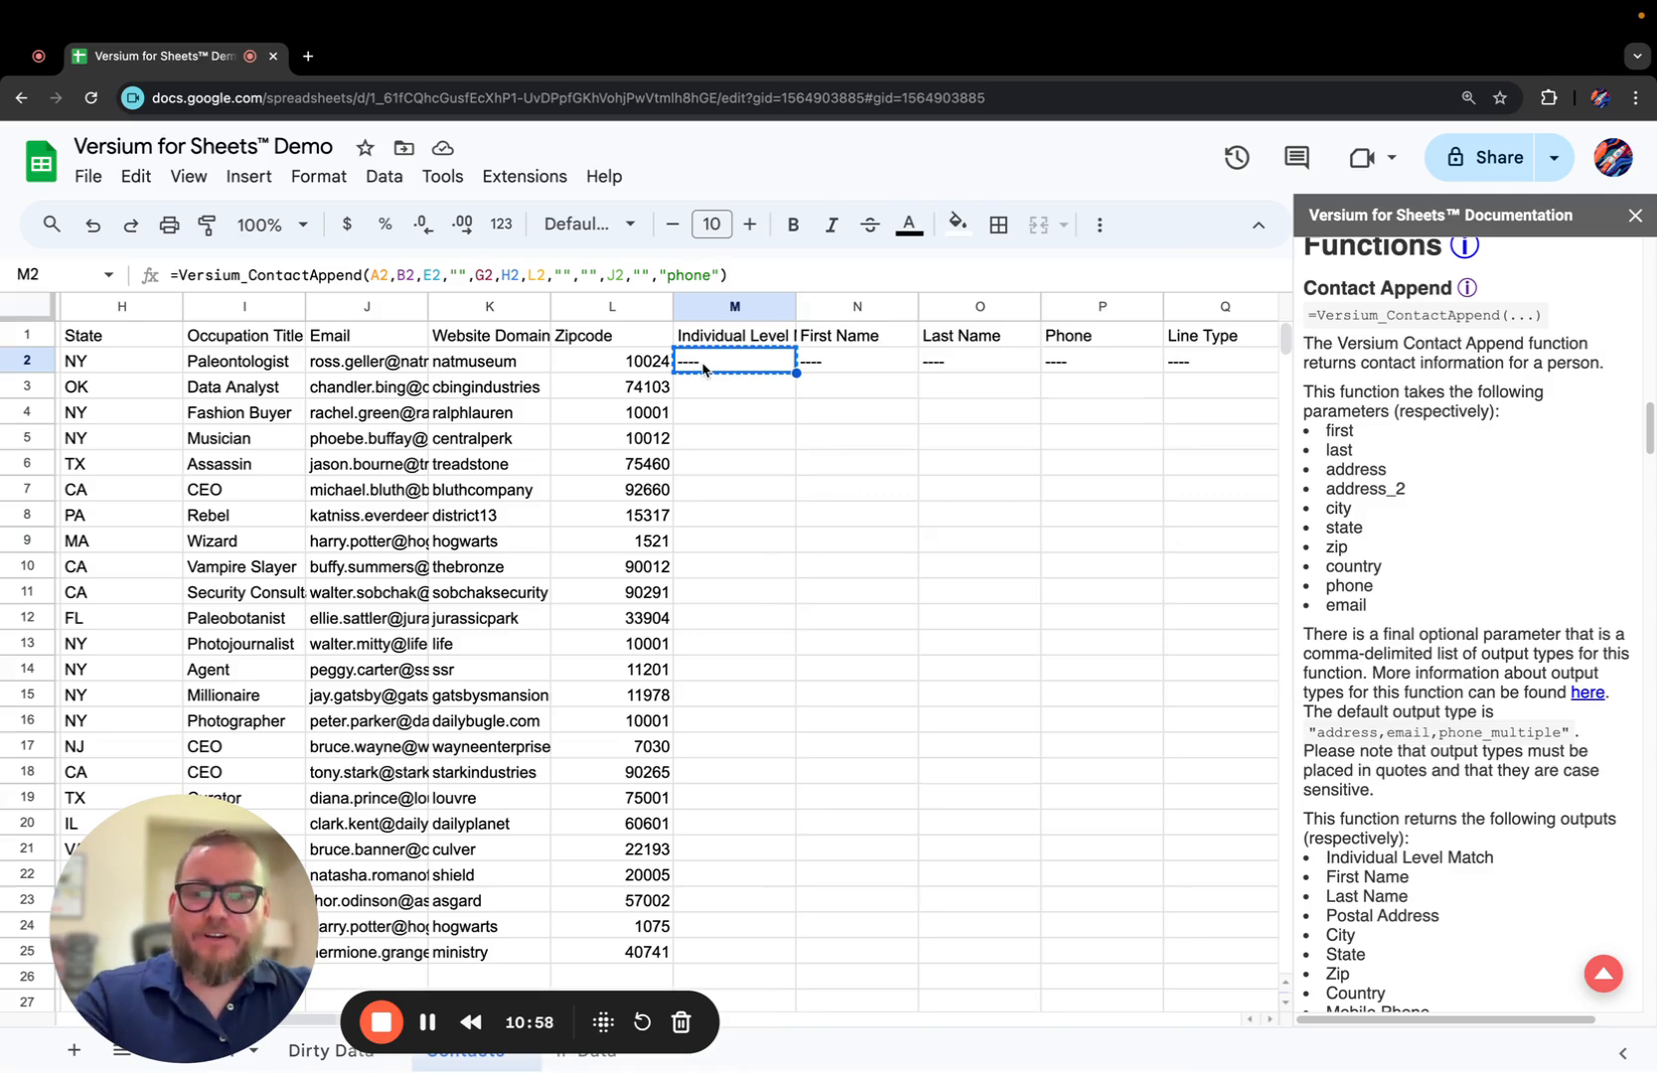
right_click(703, 367)
mouse_move(795, 359)
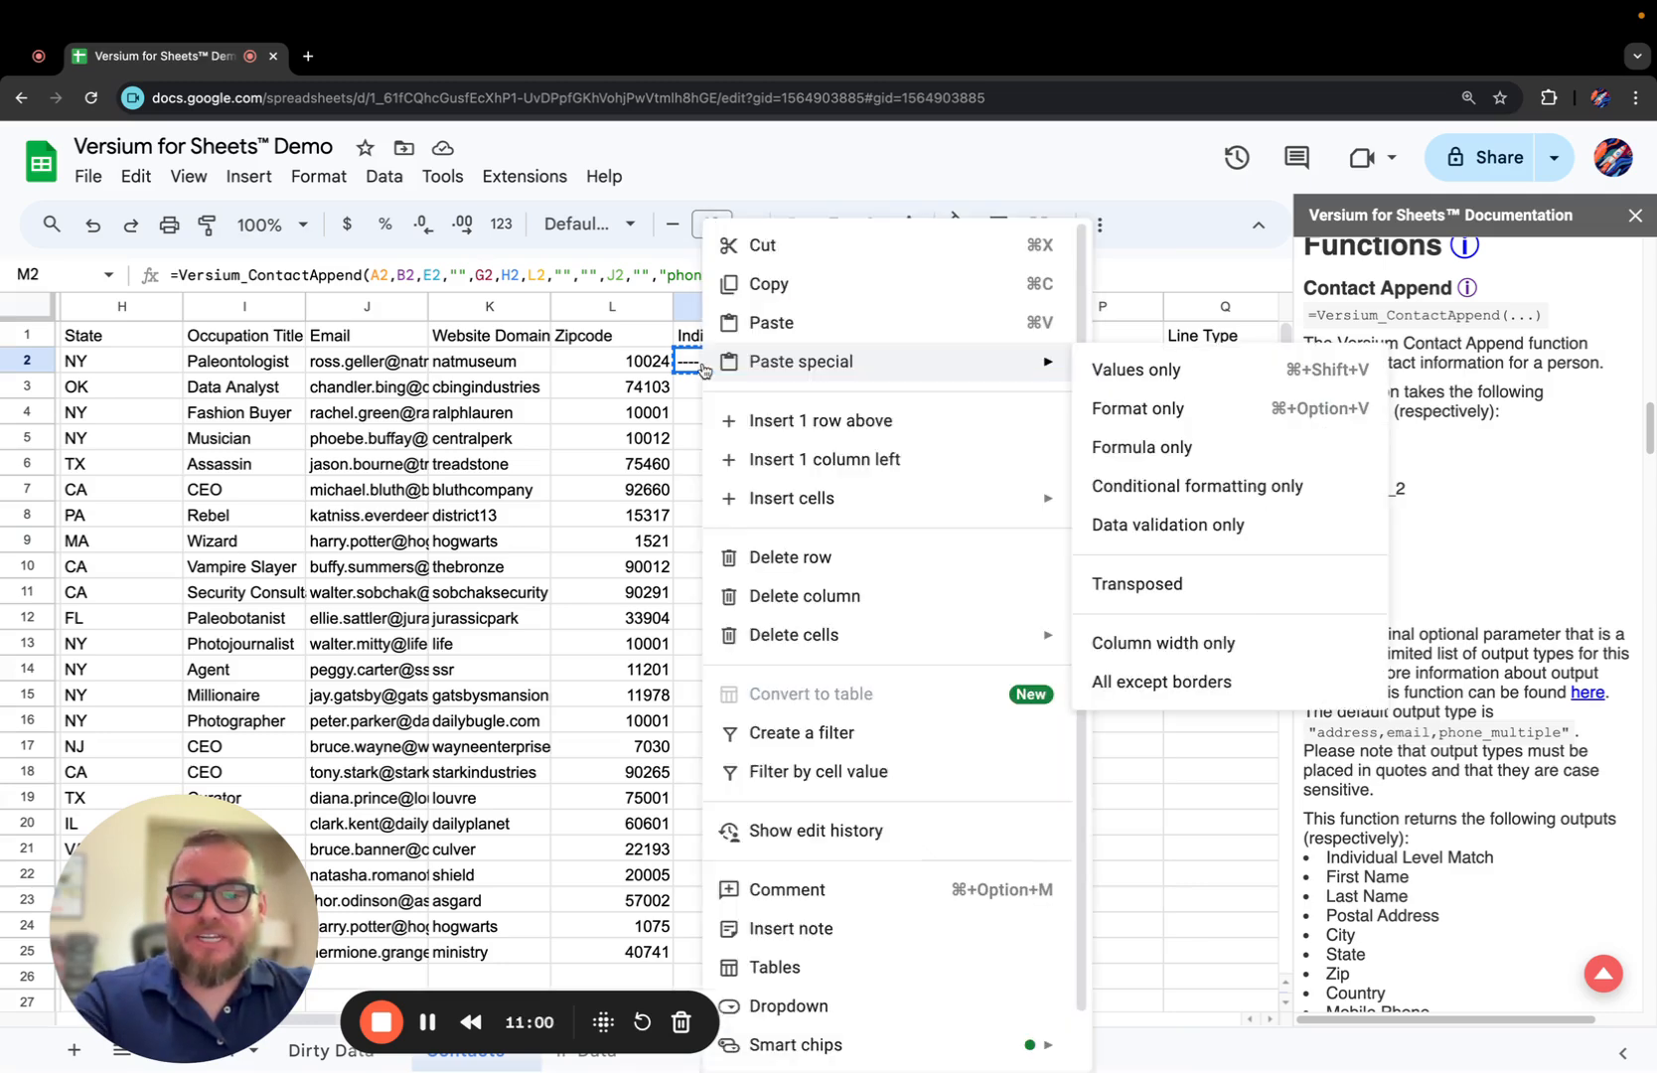
left_click(1229, 365)
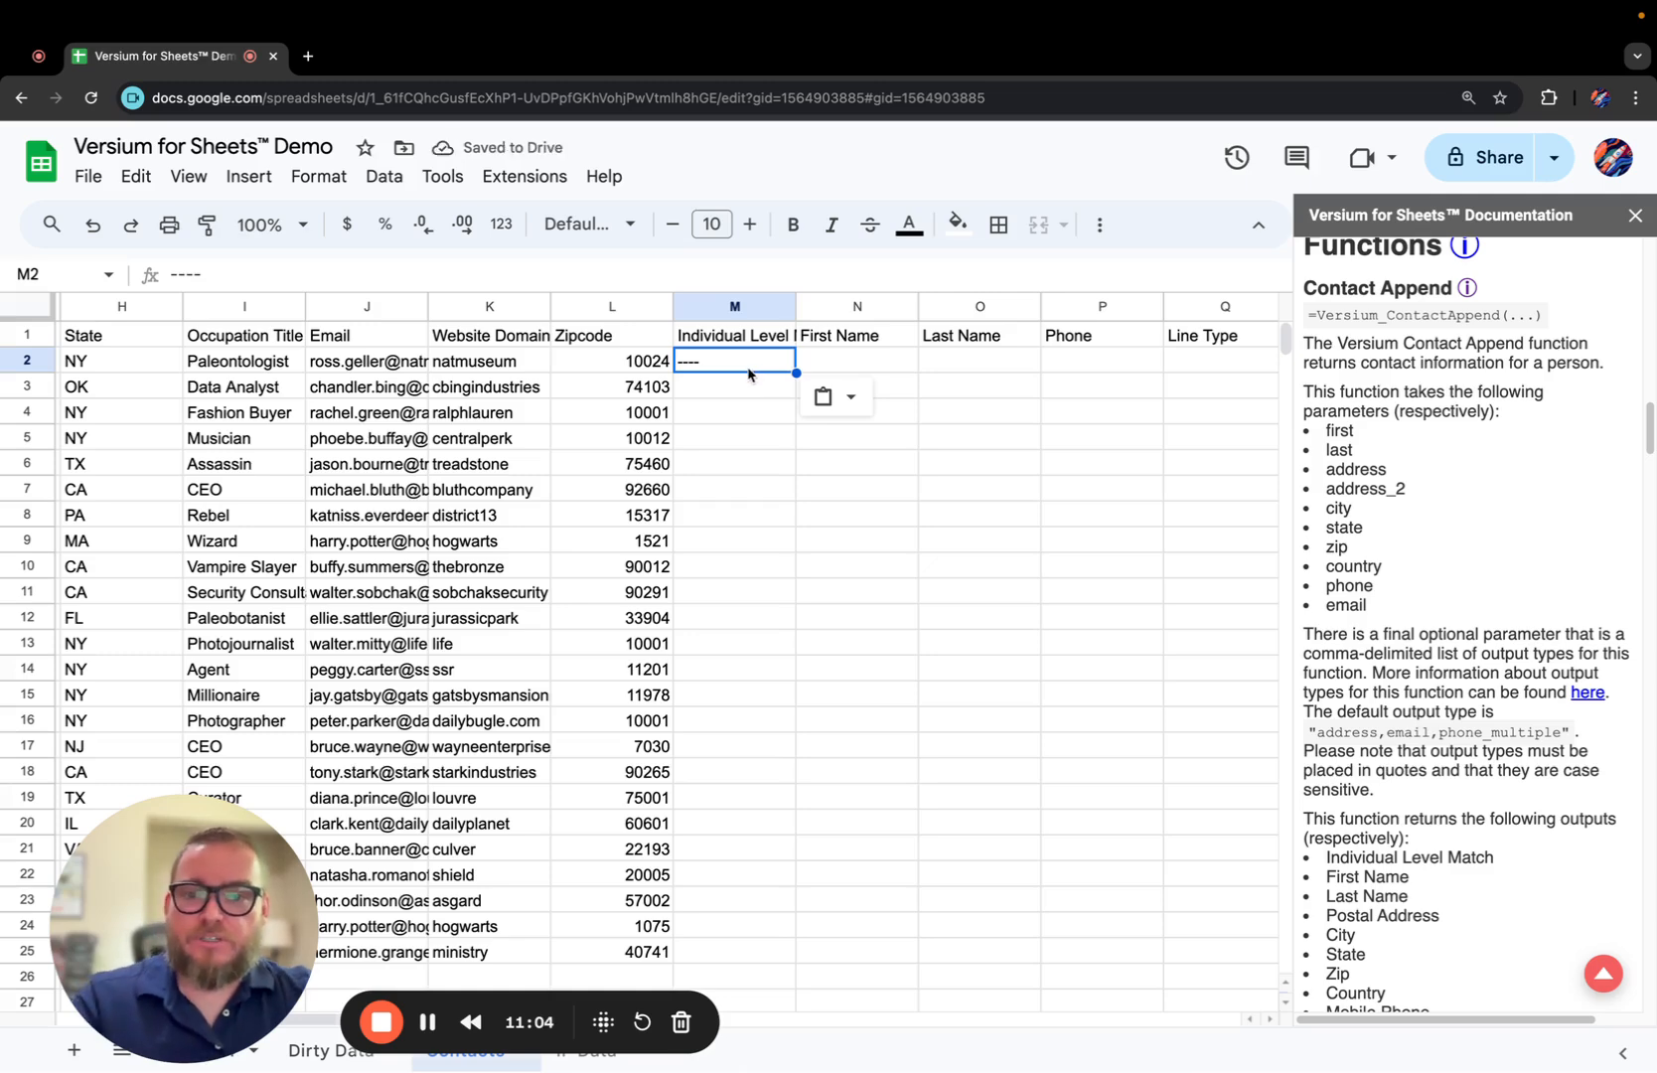
Undo the values-only paste in M2 and reselect that cell.
key("ctrl+z")
left_click(744, 424)
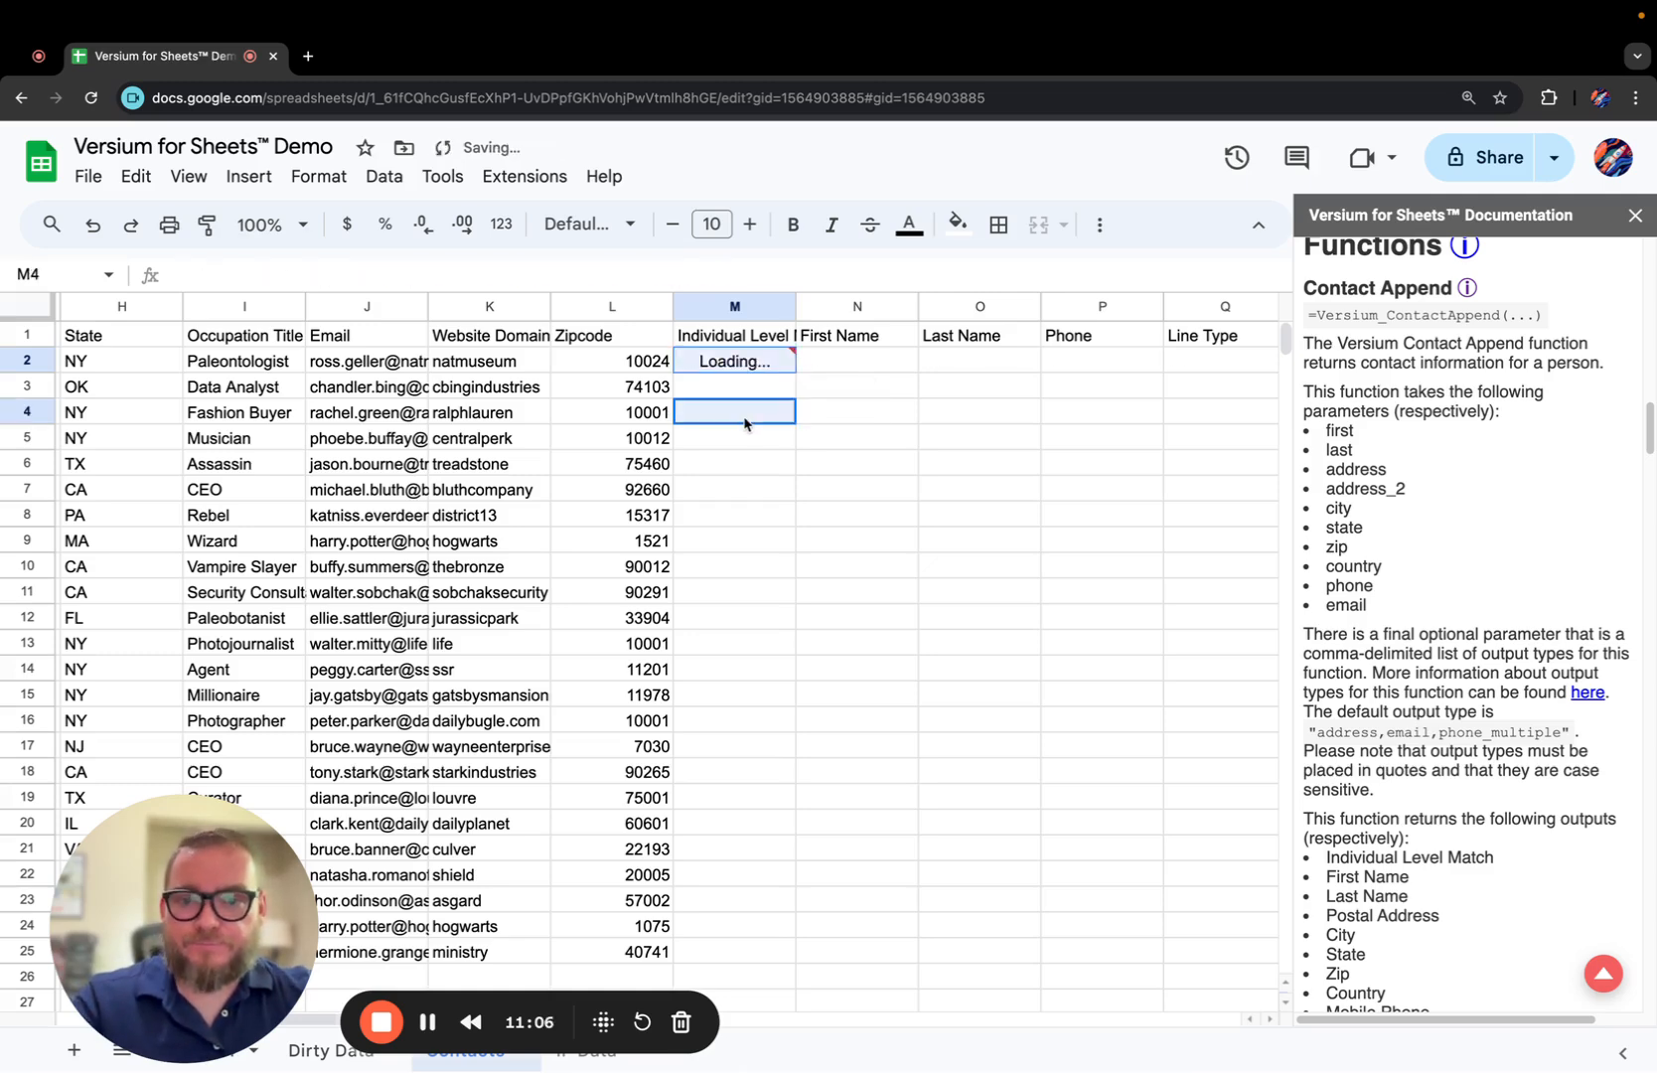
left_click(736, 372)
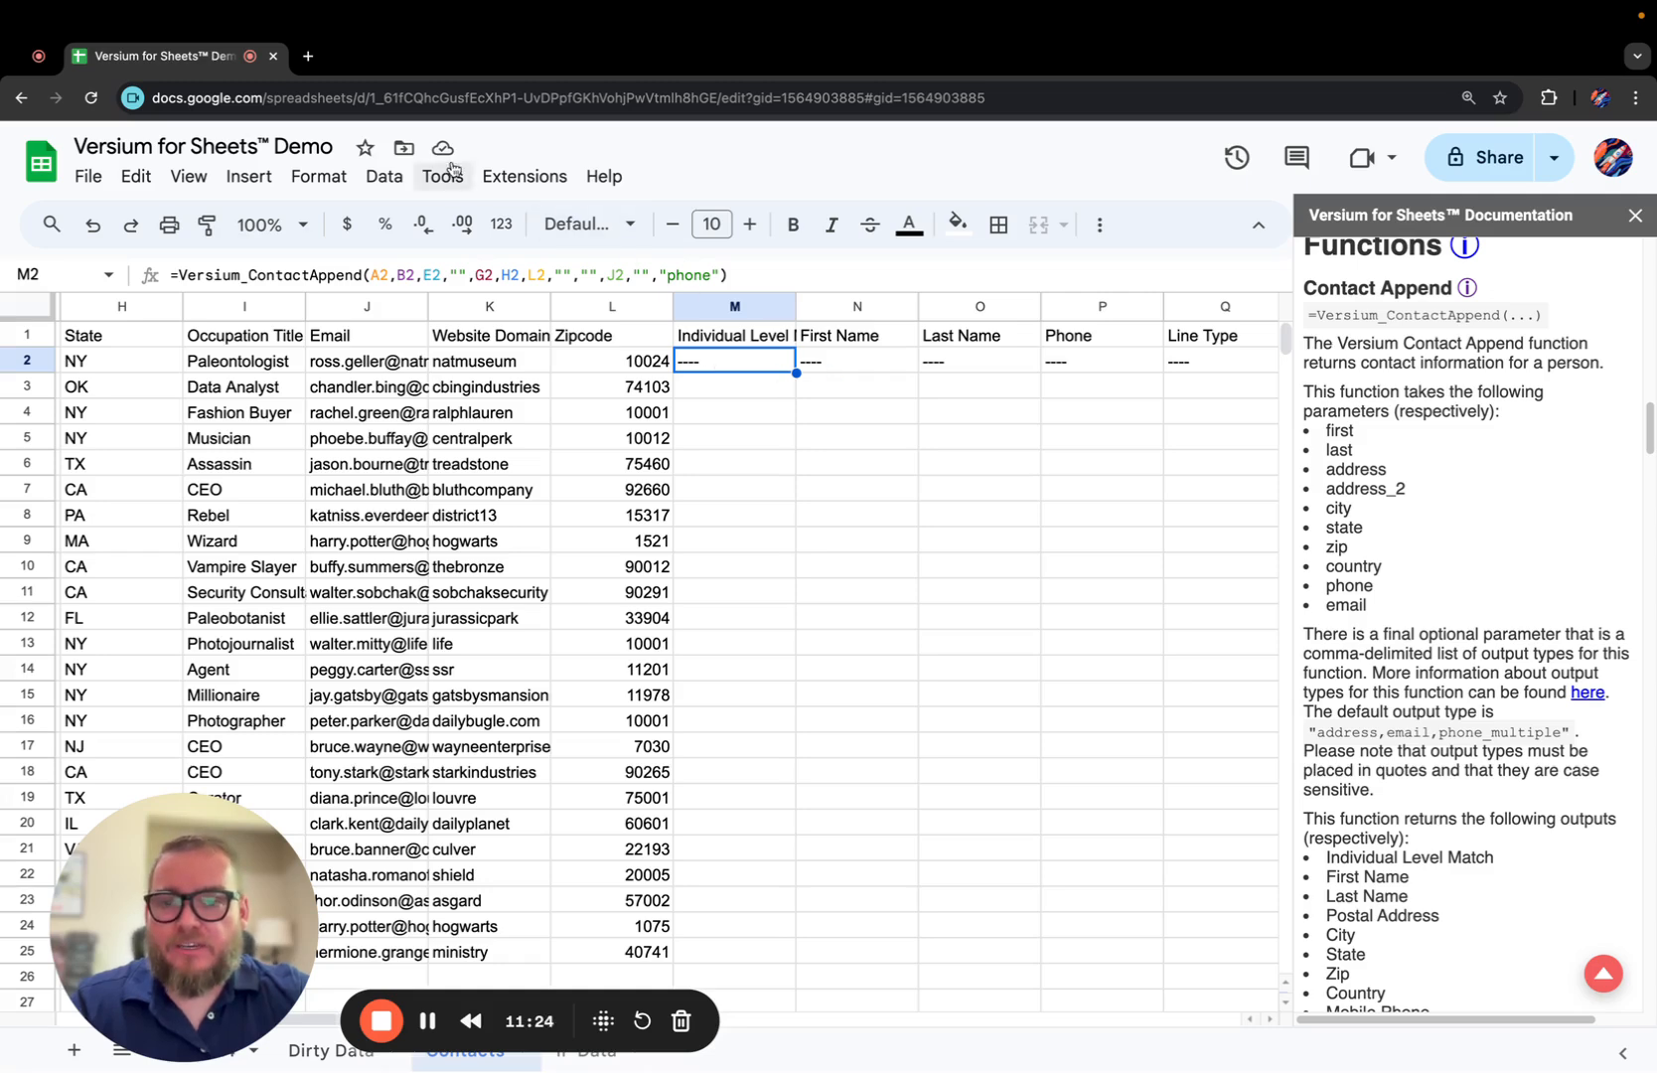
Replace all Versium functions in the current sheet with their current values using the Versium for Sheets extension.
left_click(526, 179)
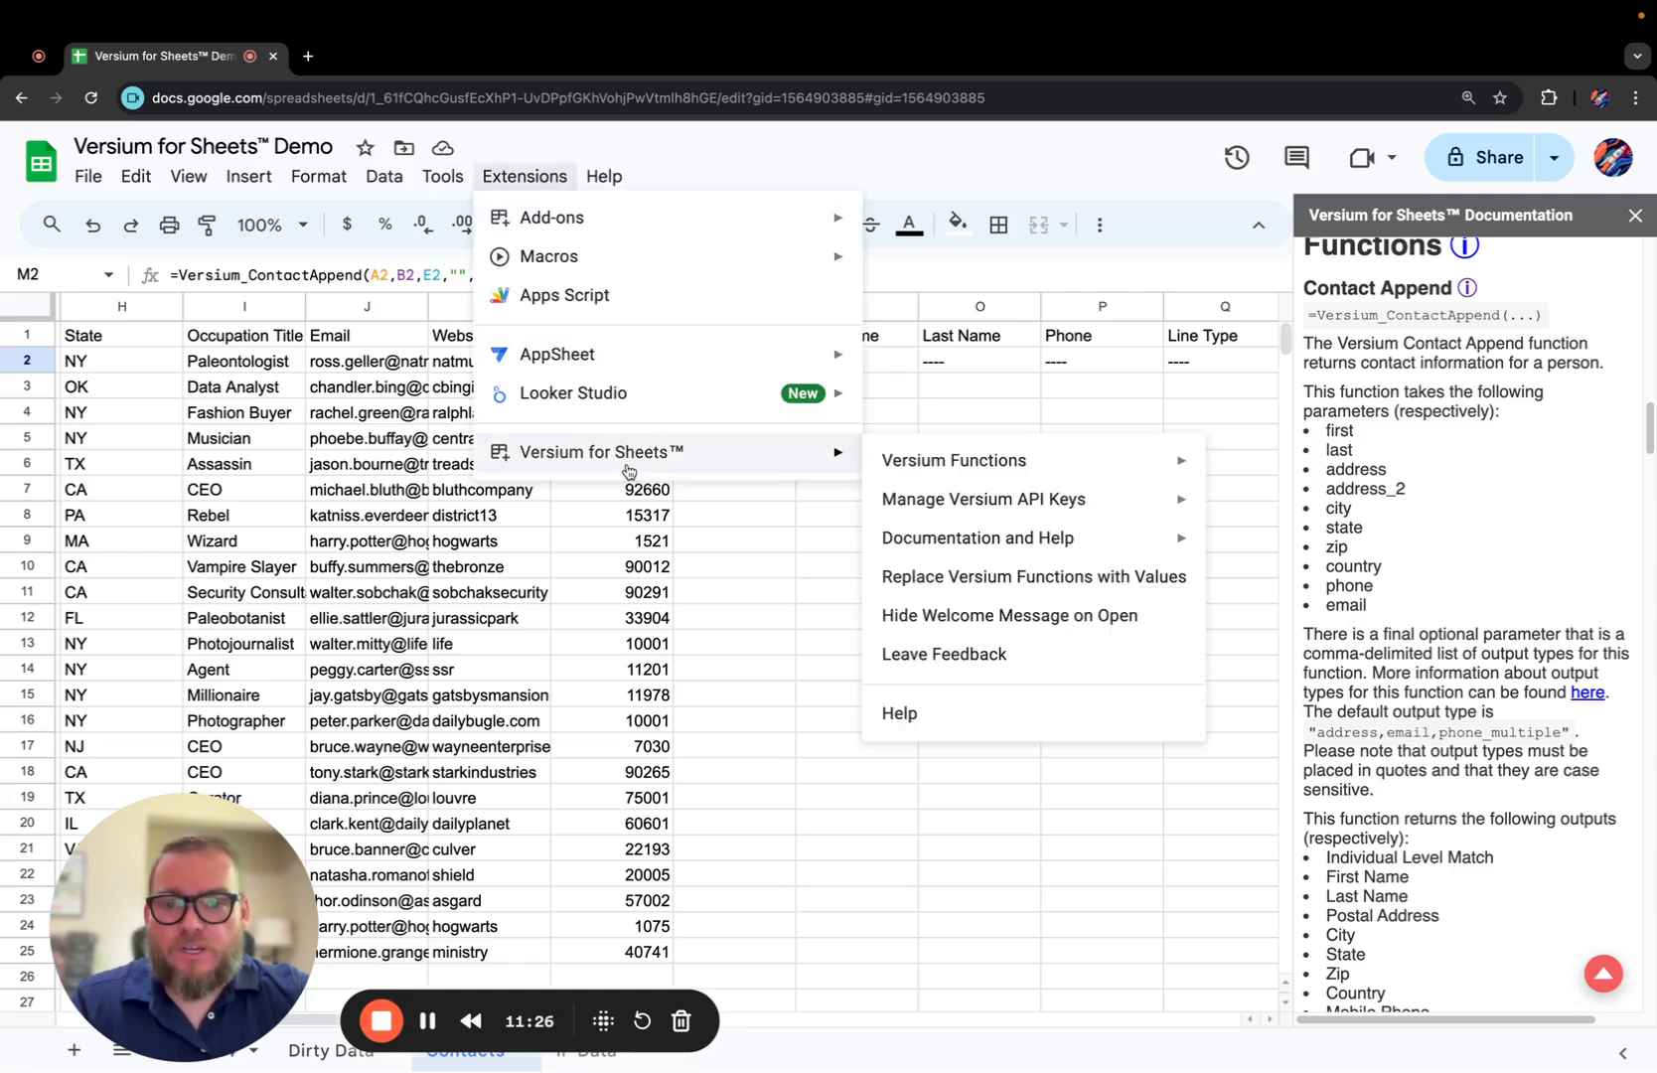
left_click(967, 593)
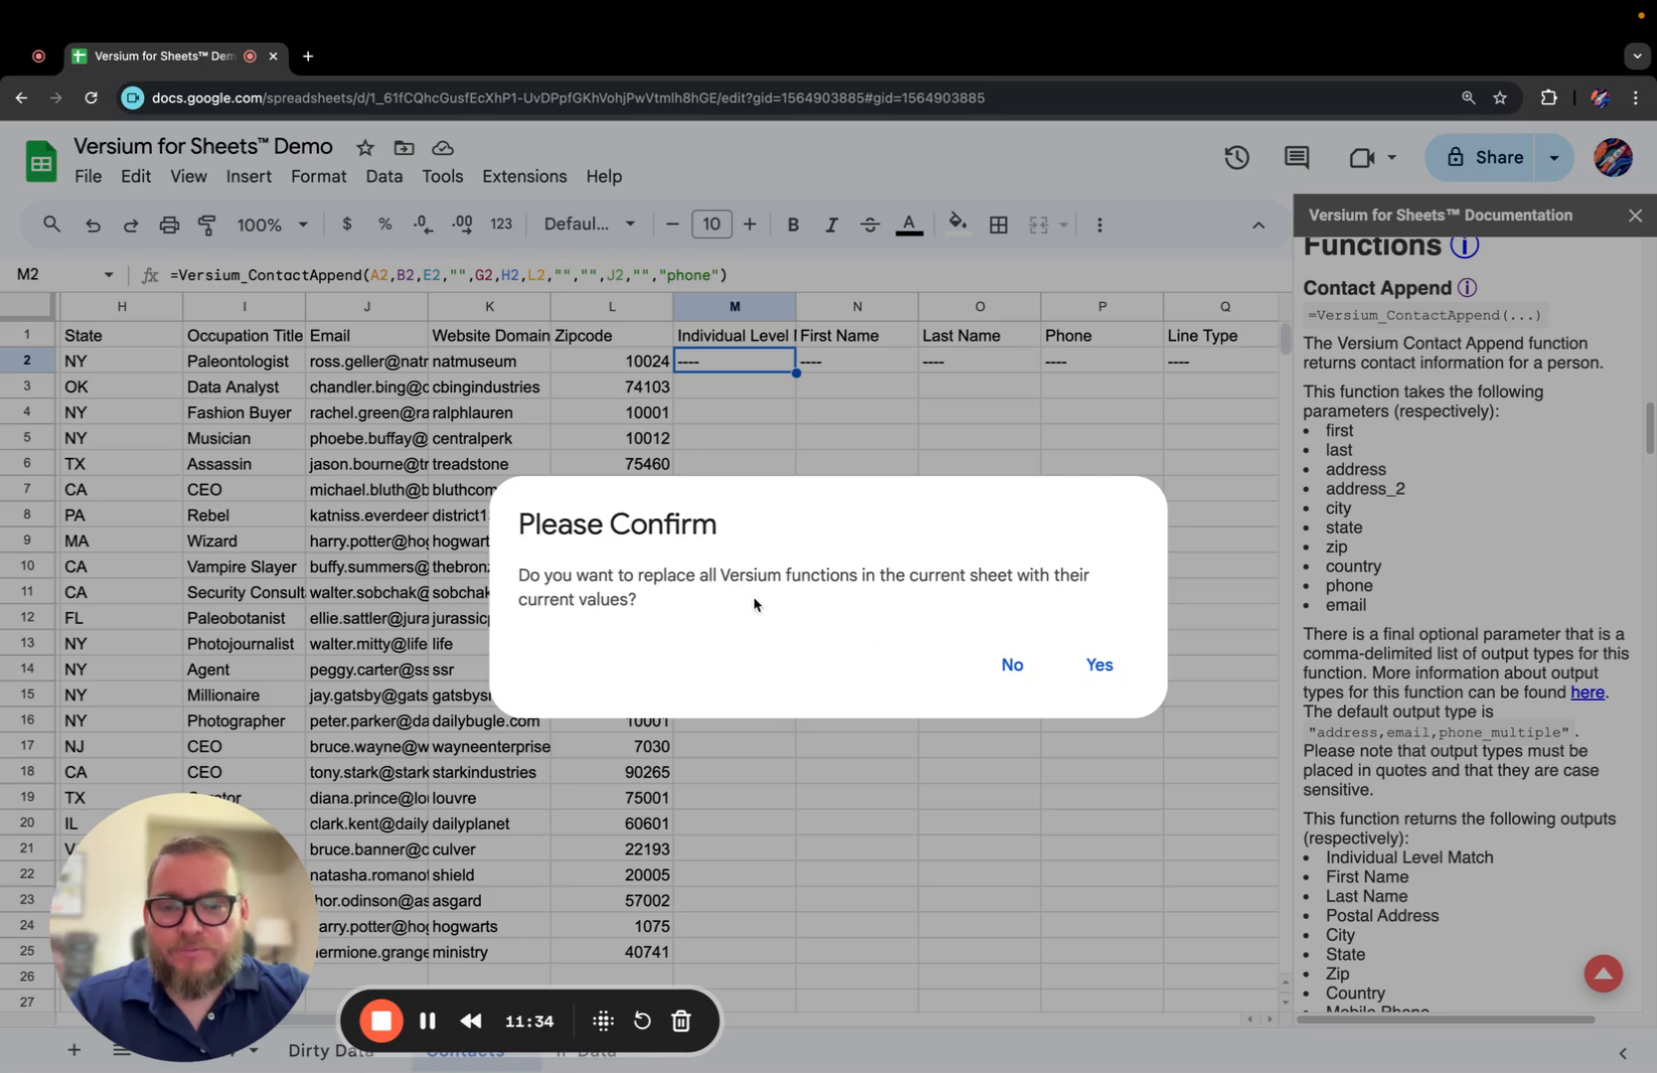
left_click(1090, 673)
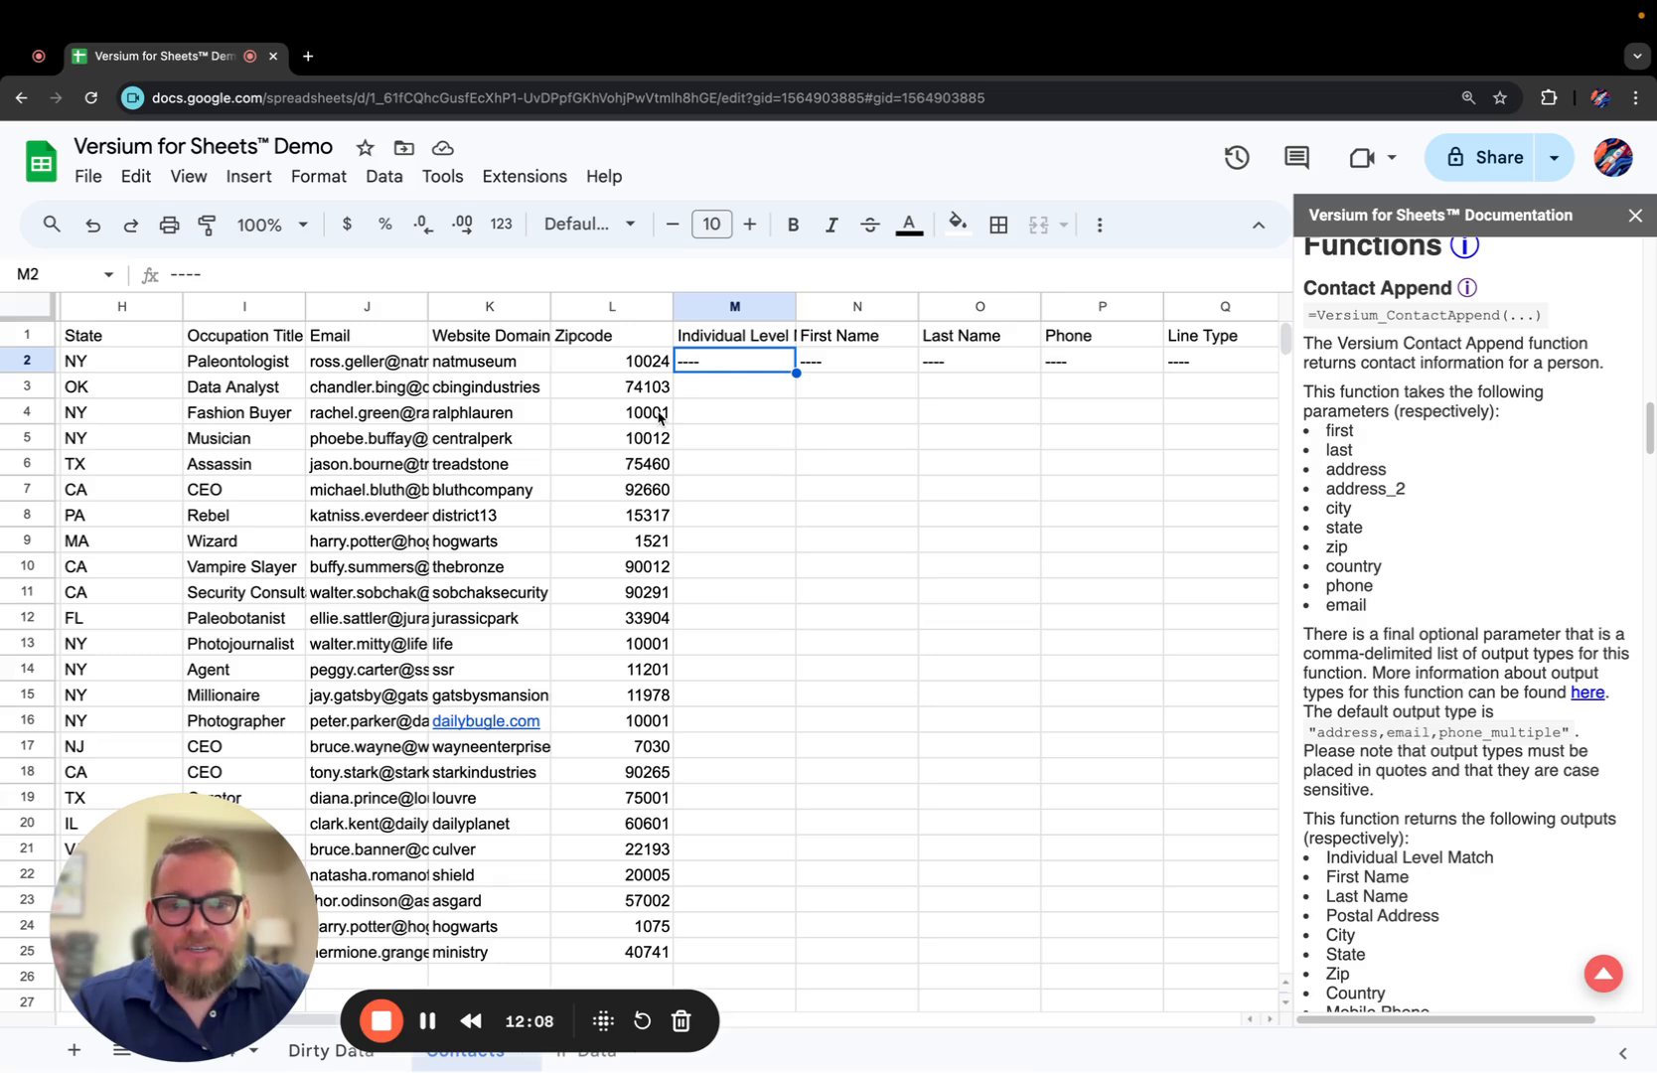
View the Versium for Sheets feedback form, and close it to return to the spreadsheet.
left_click(507, 180)
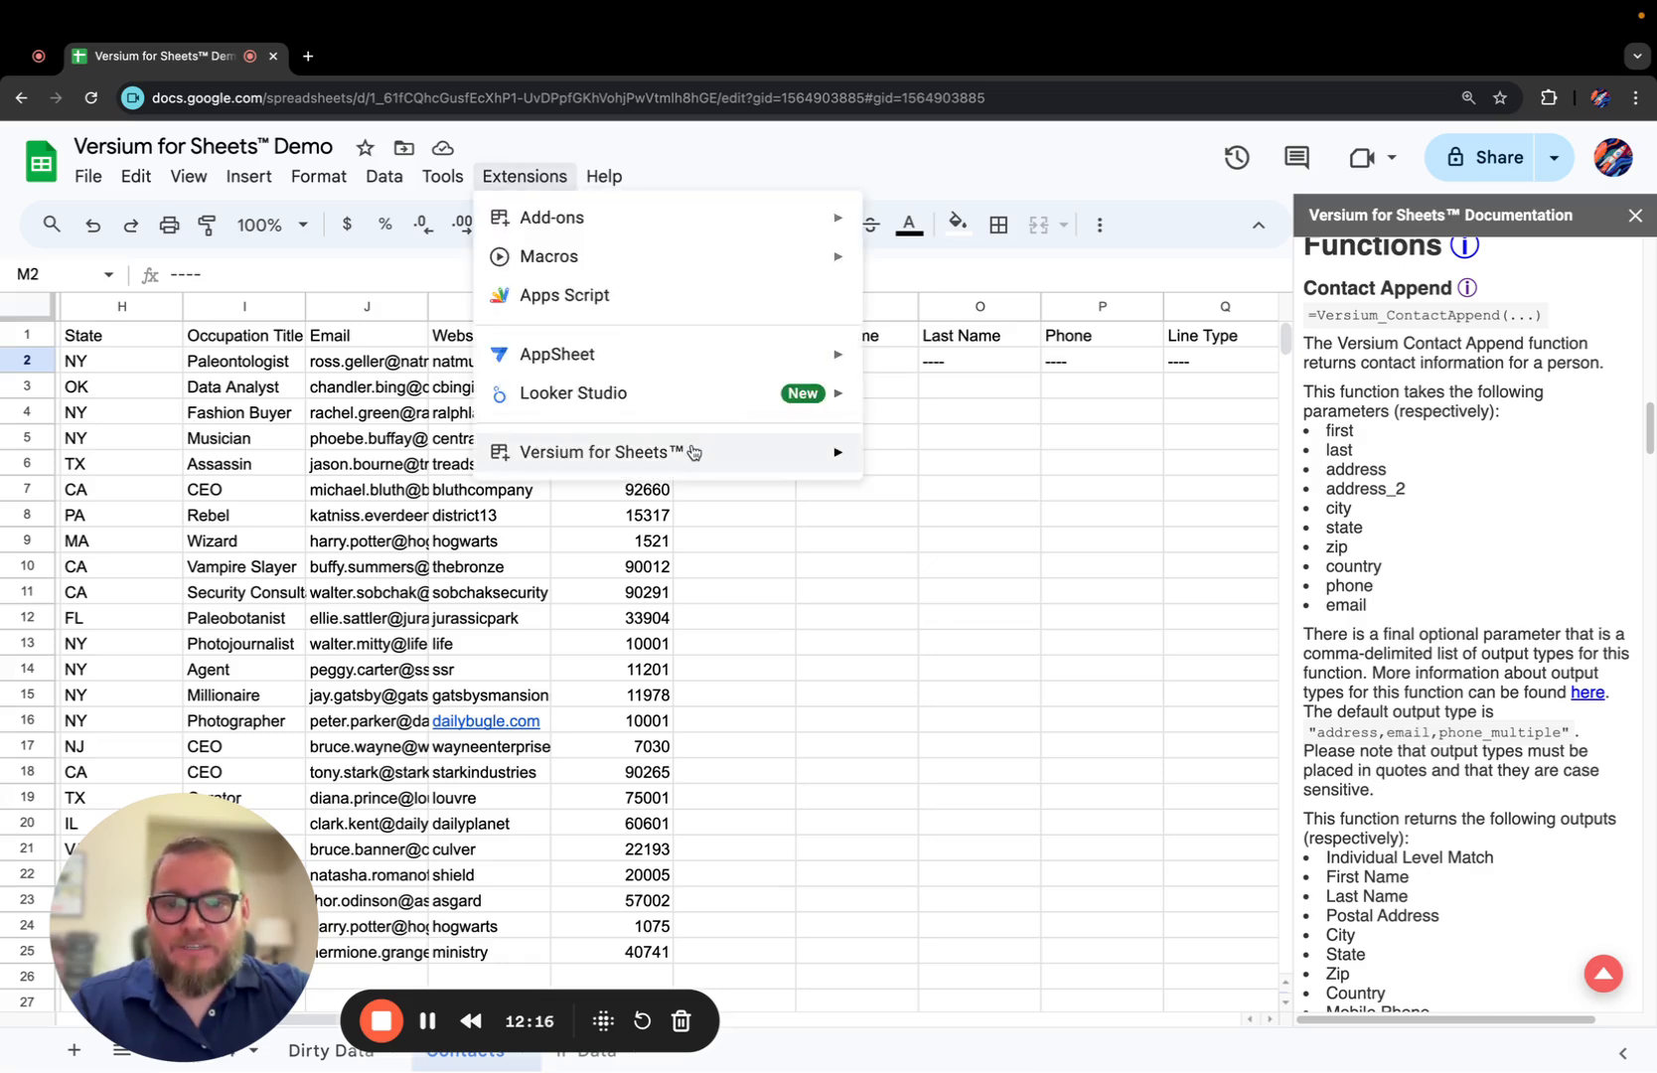
mouse_move(696, 452)
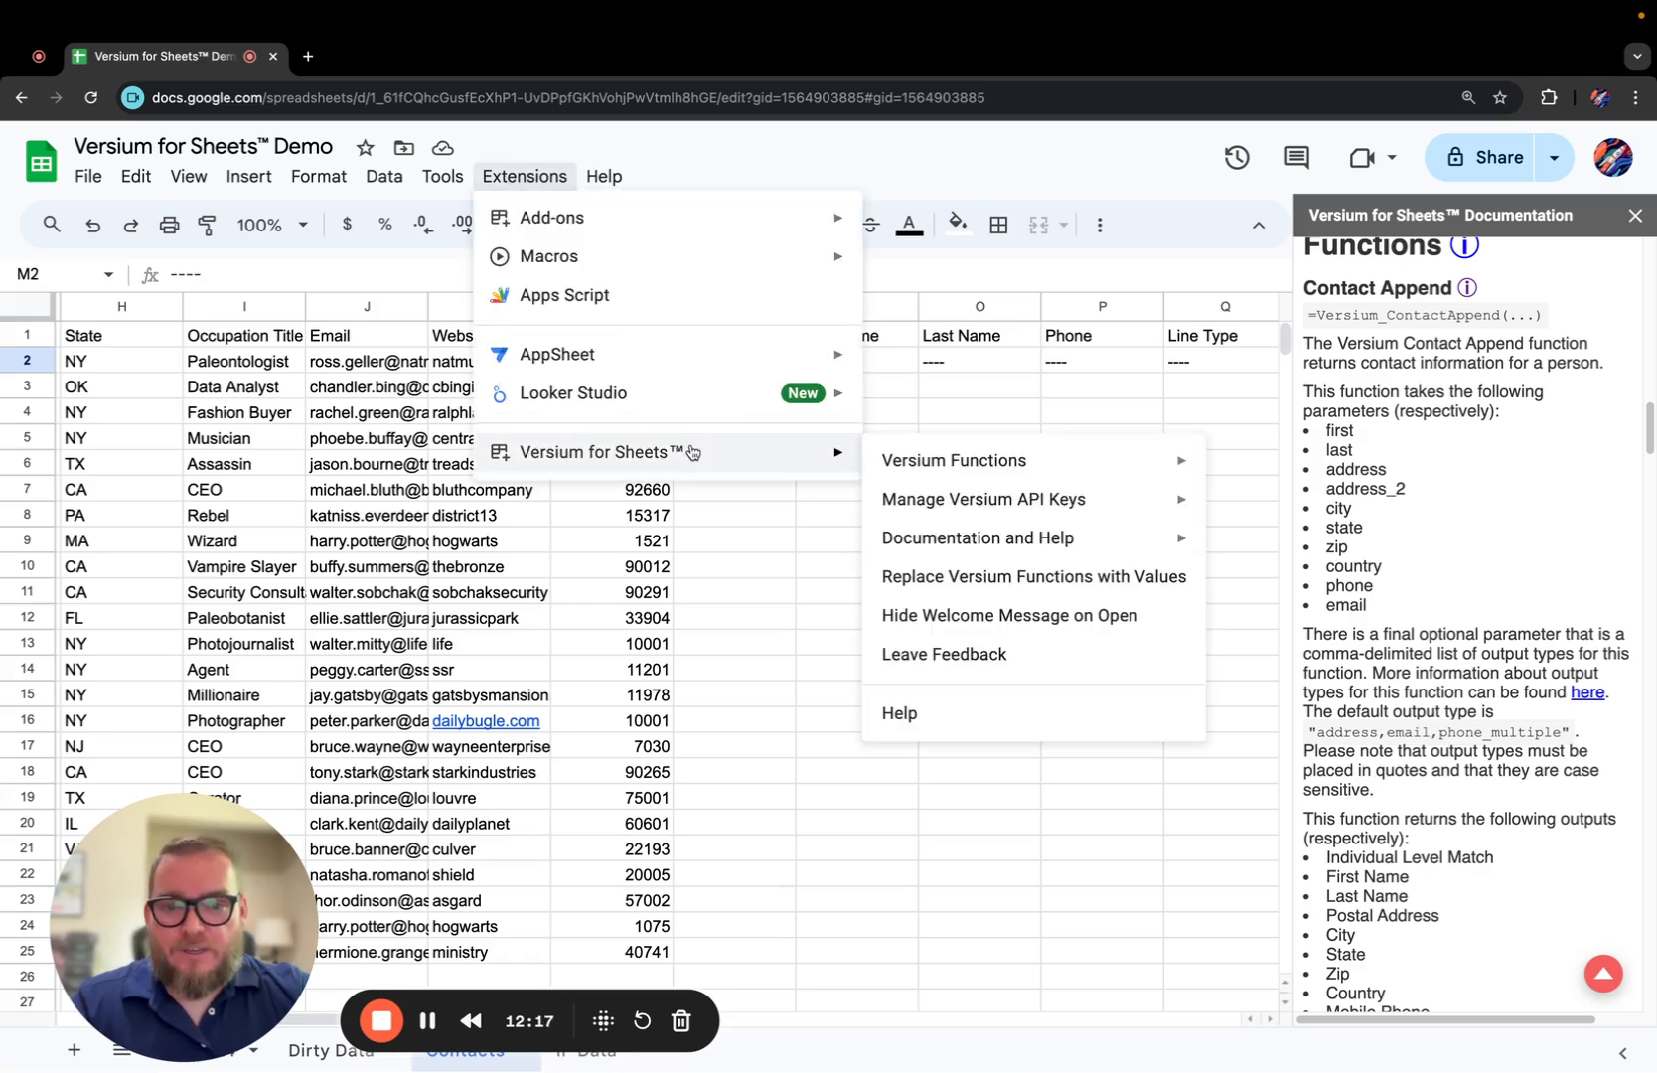
left_click(987, 674)
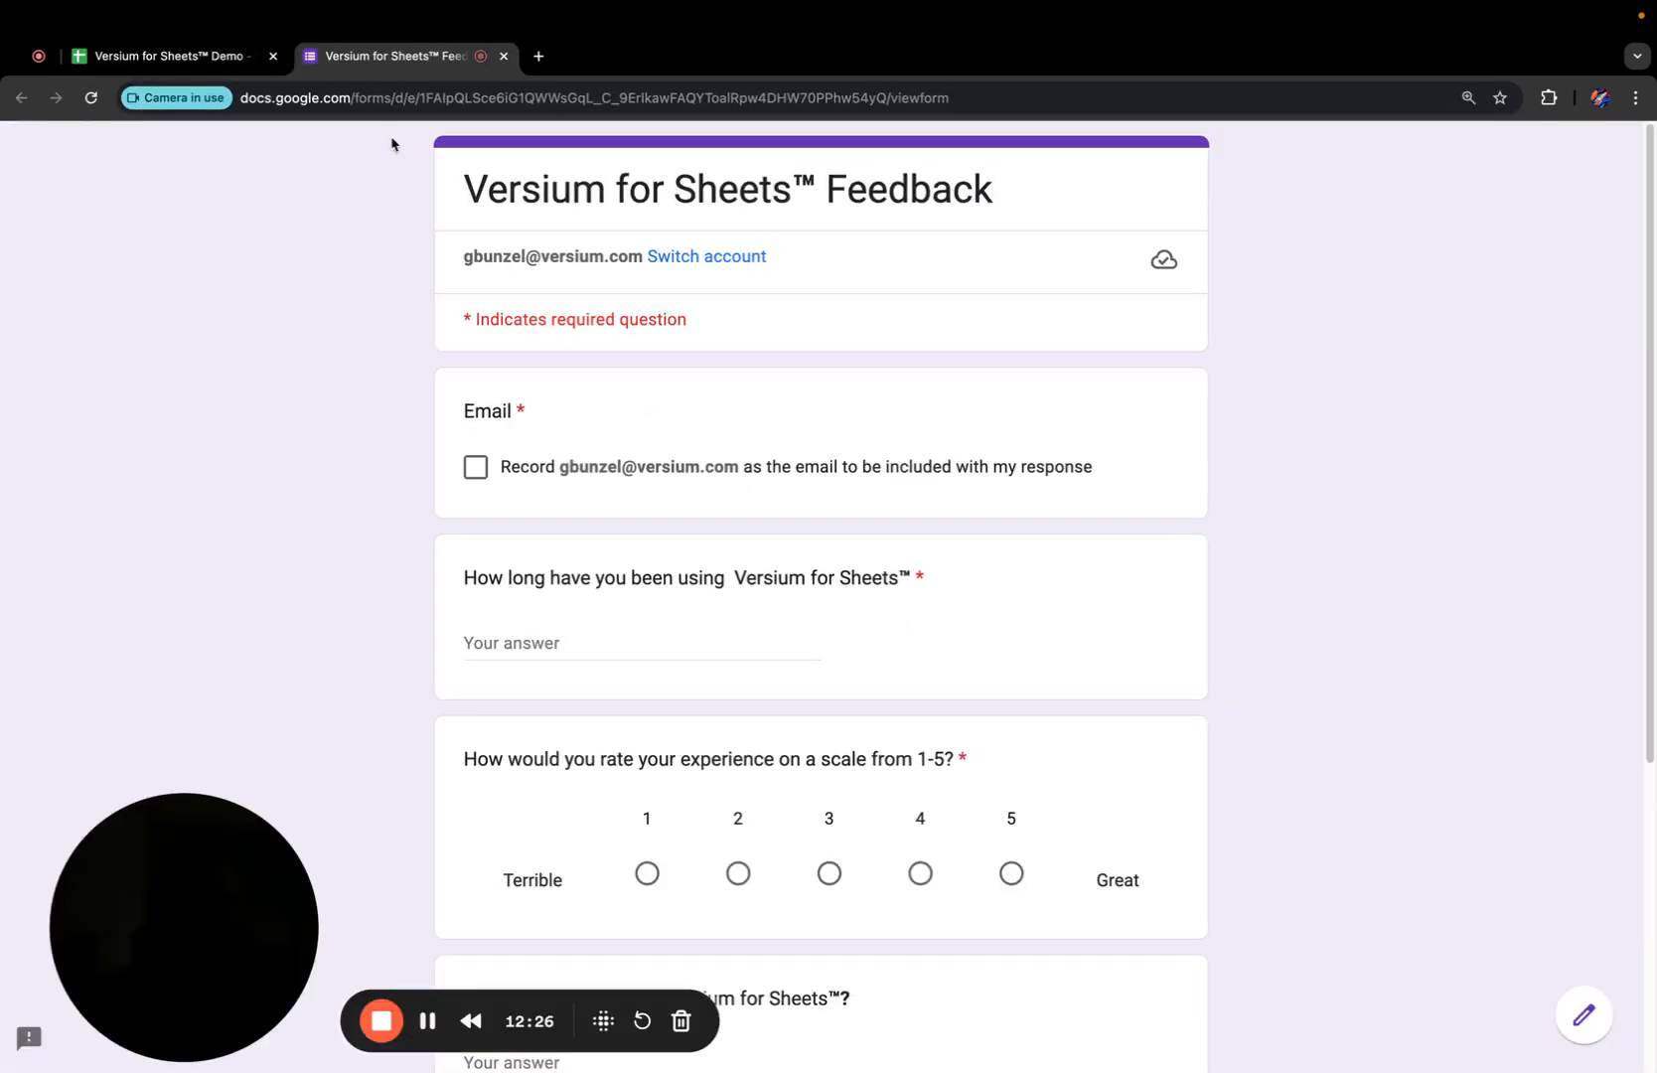
left_click(503, 56)
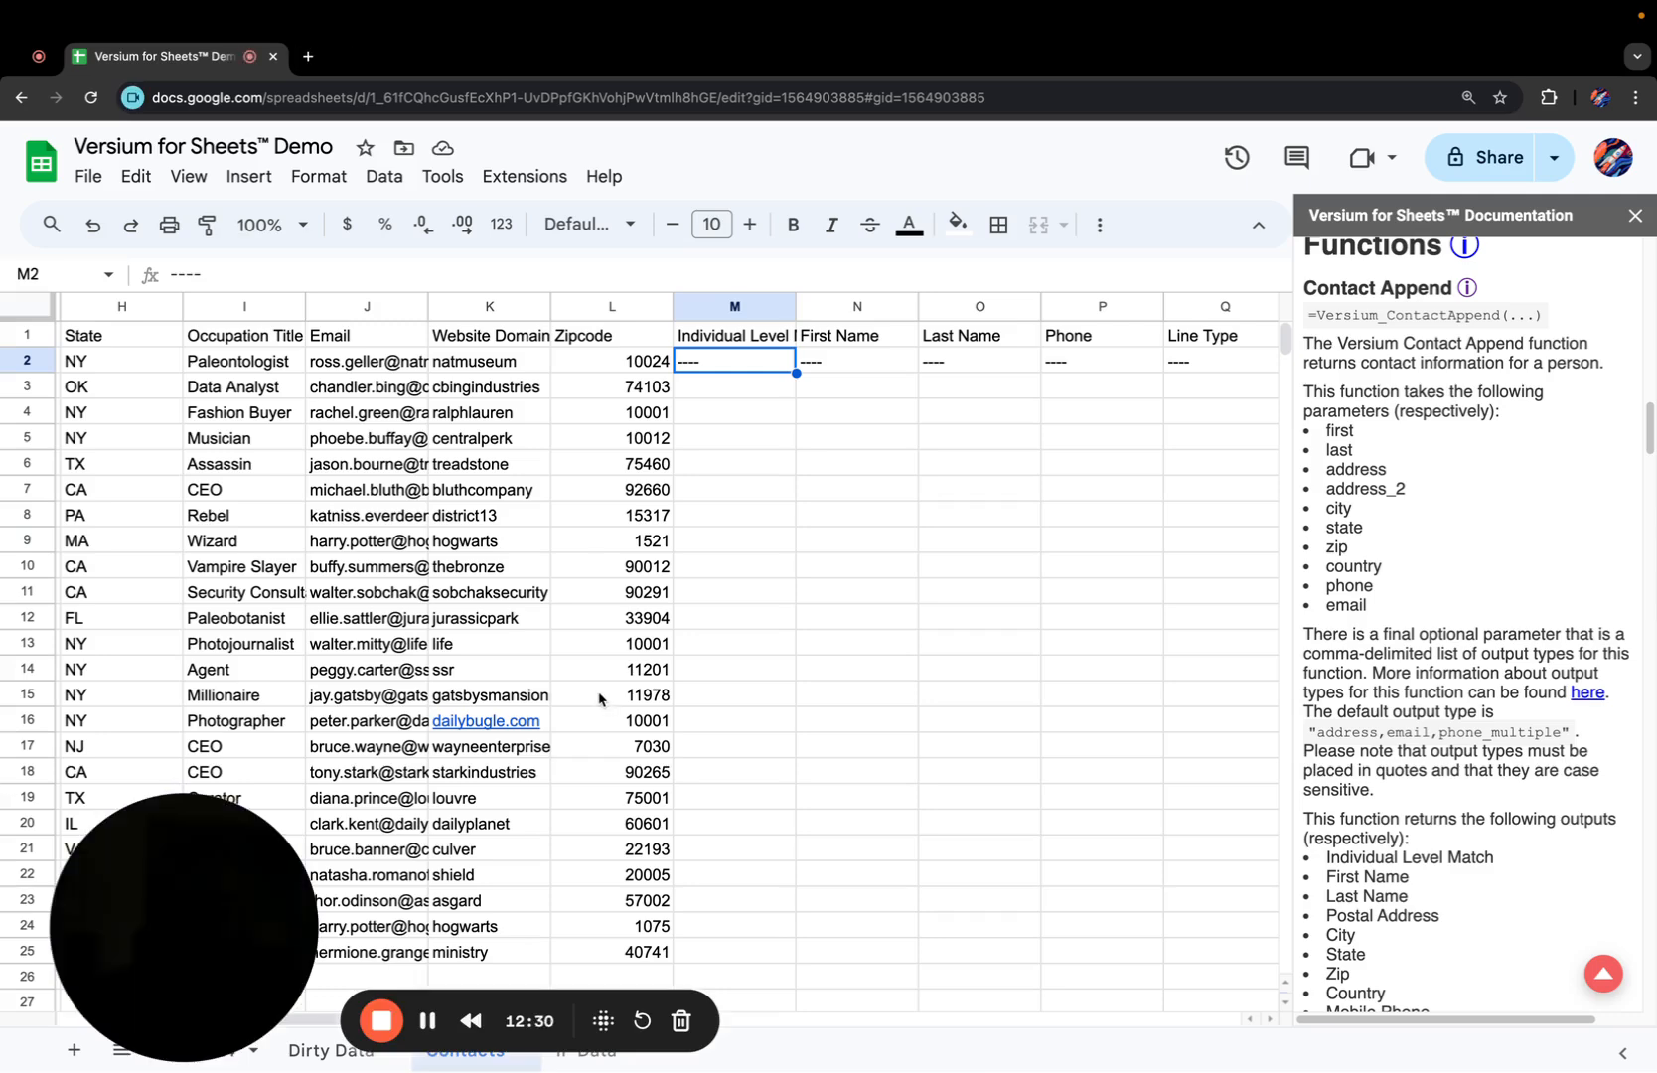